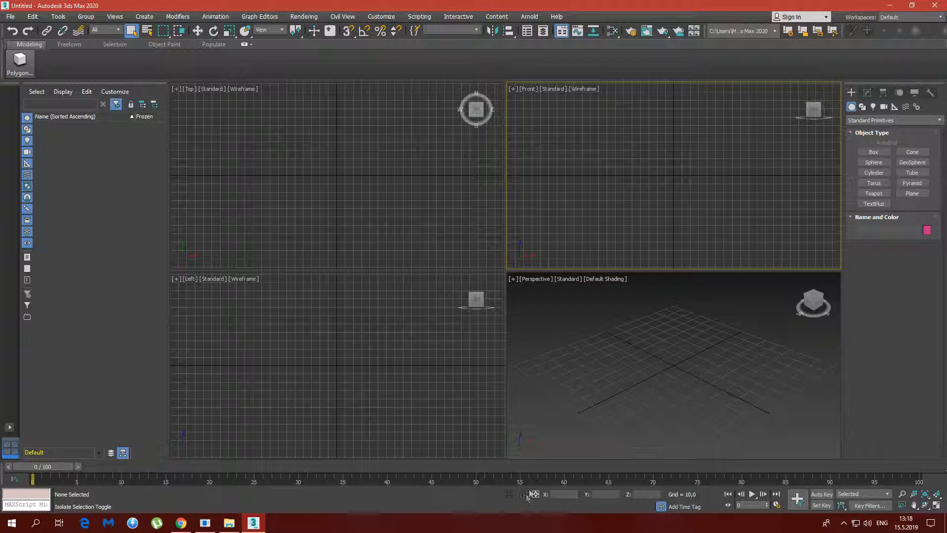
Draw a plane about 78 long and 52 wide on the grid in the Perspective view
click(658, 380)
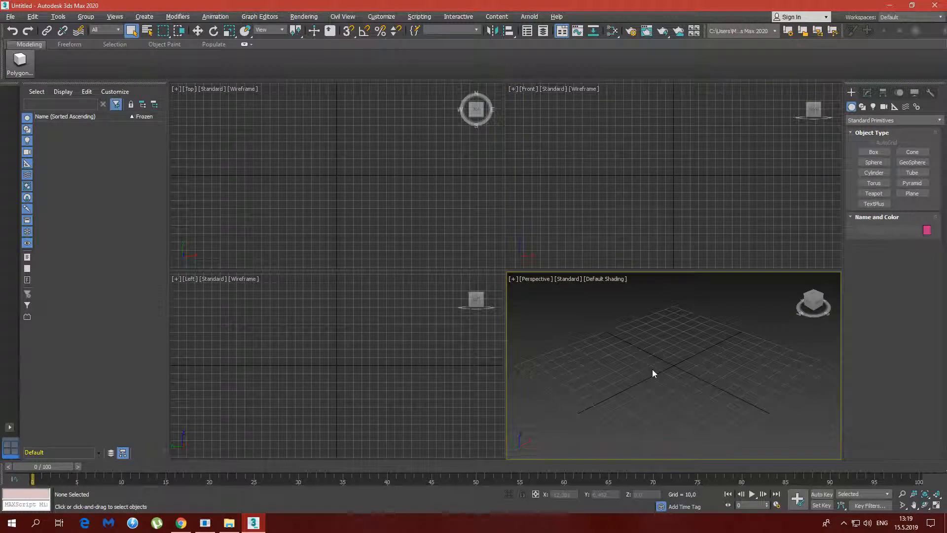
click(917, 193)
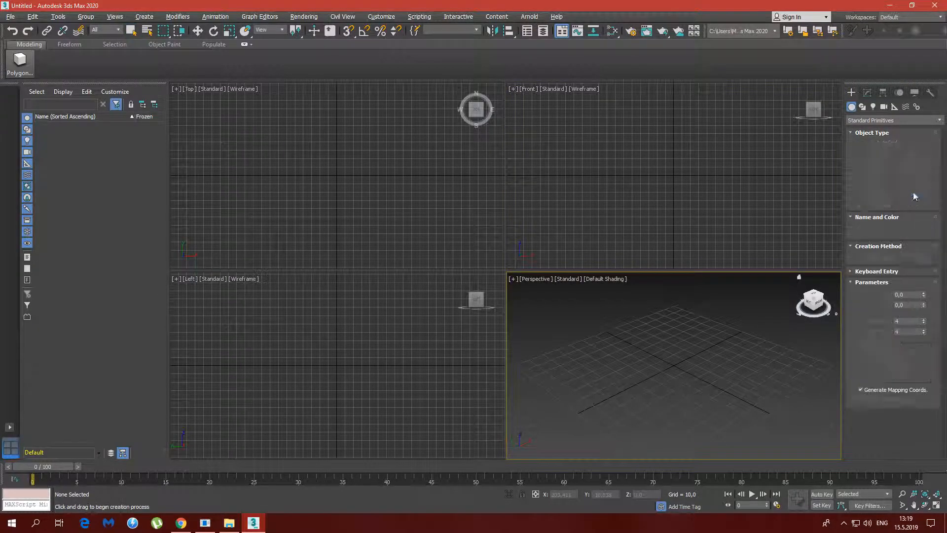
drag(585, 363, 738, 379)
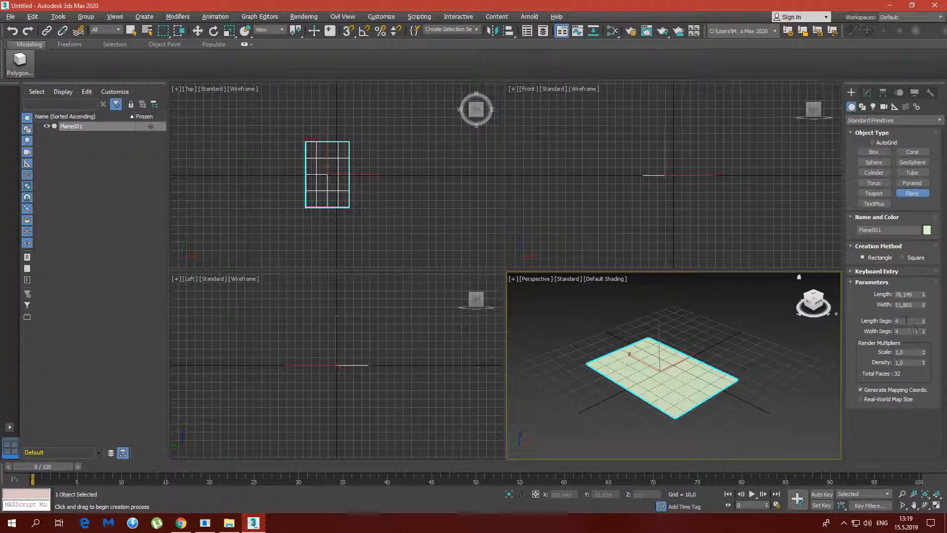
Assign a Bitmap map to the Diffuse Color of the first material in the Material Editor
click(613, 31)
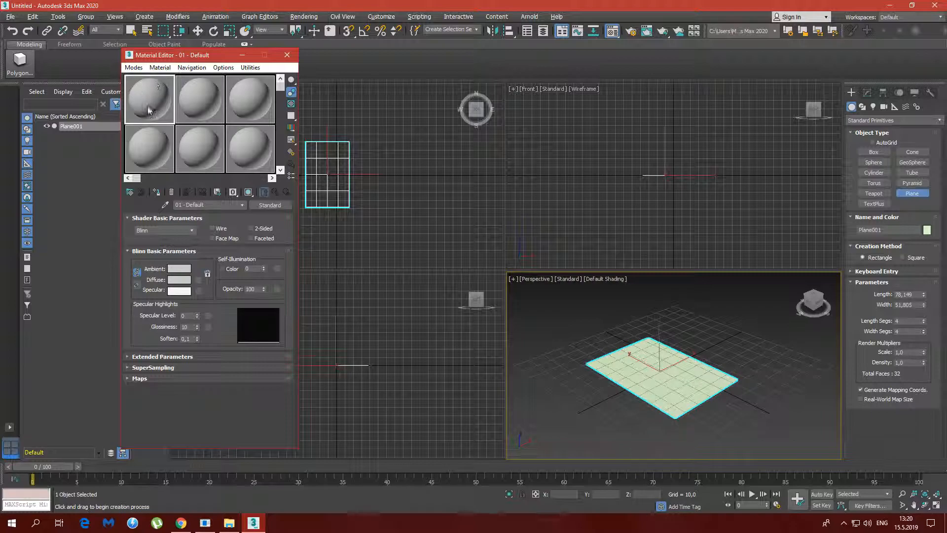
click(156, 379)
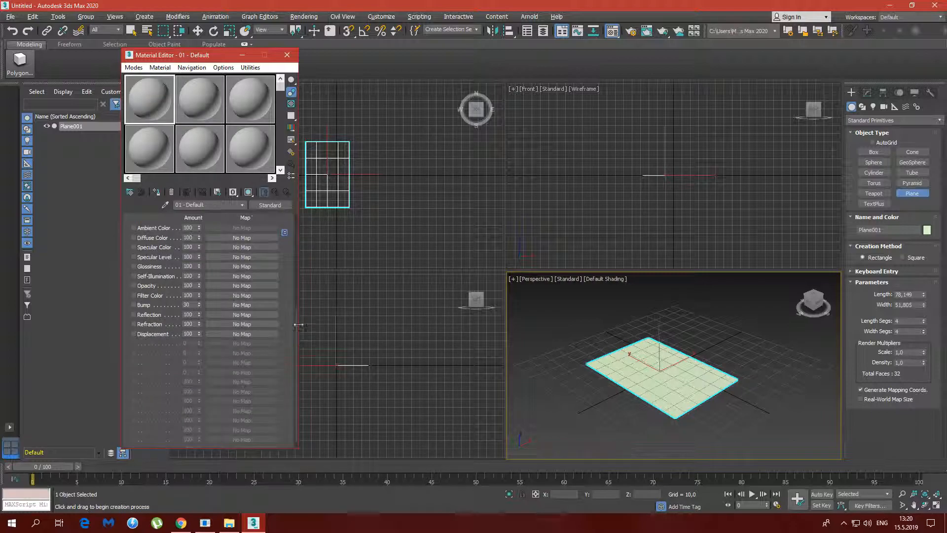
click(245, 241)
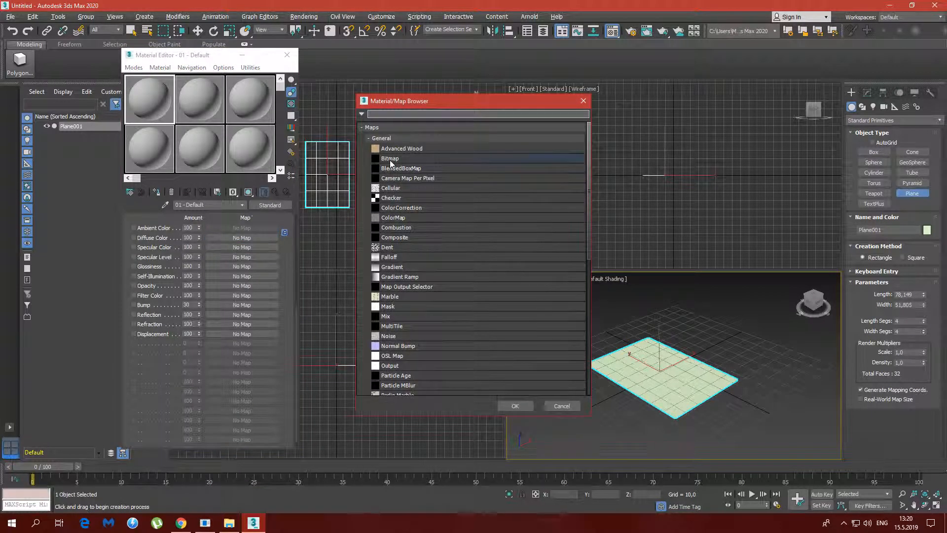
double_click(388, 161)
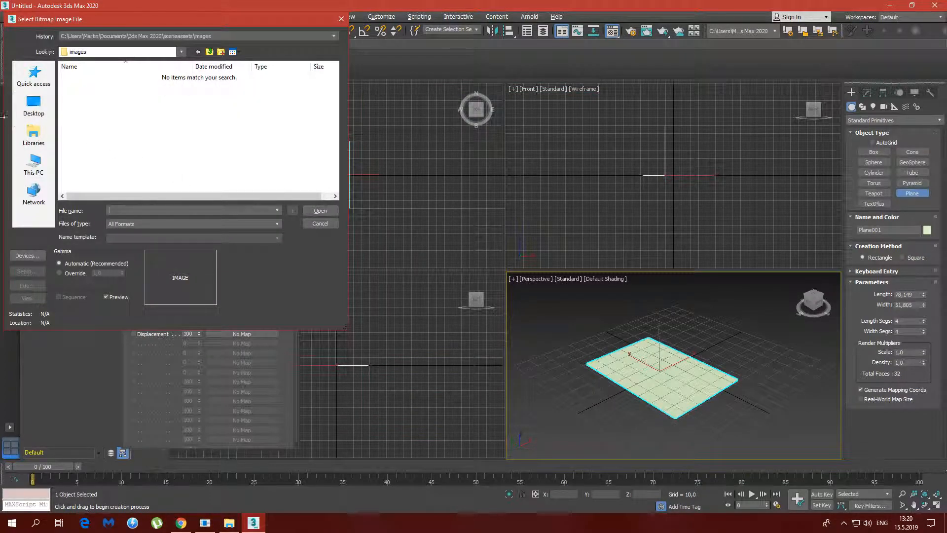
Load the beer bottle image from the reference images folder on drive F as the diffuse bitmap
click(33, 167)
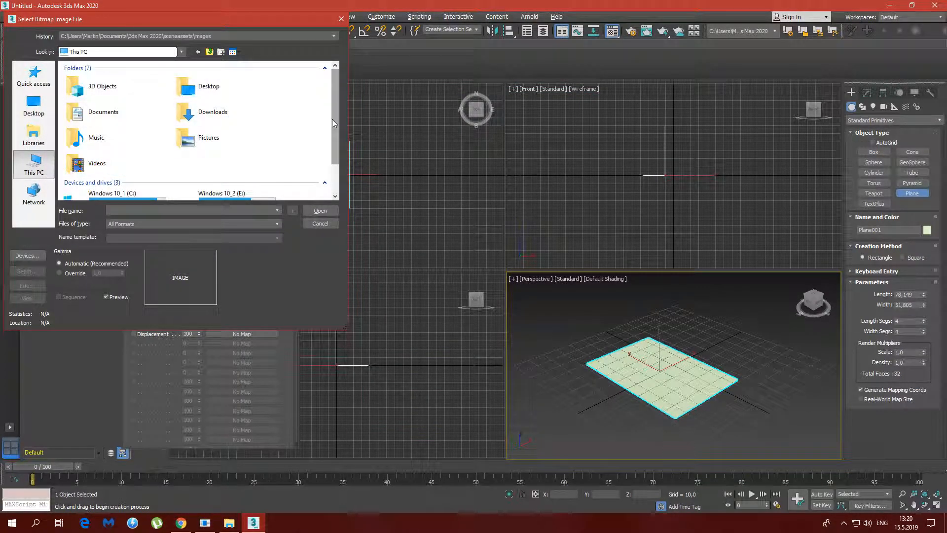
scroll(332, 119, down, 2)
double_click(148, 186)
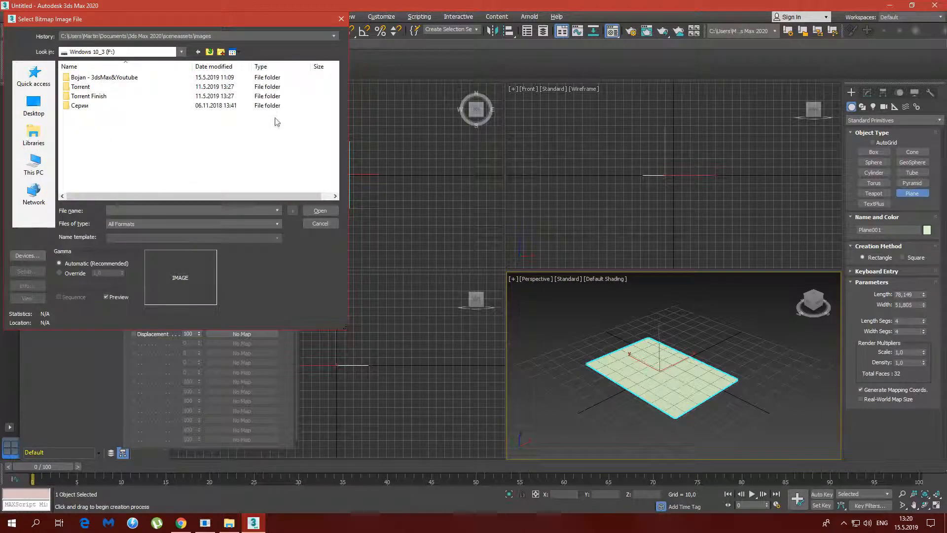
double_click(92, 79)
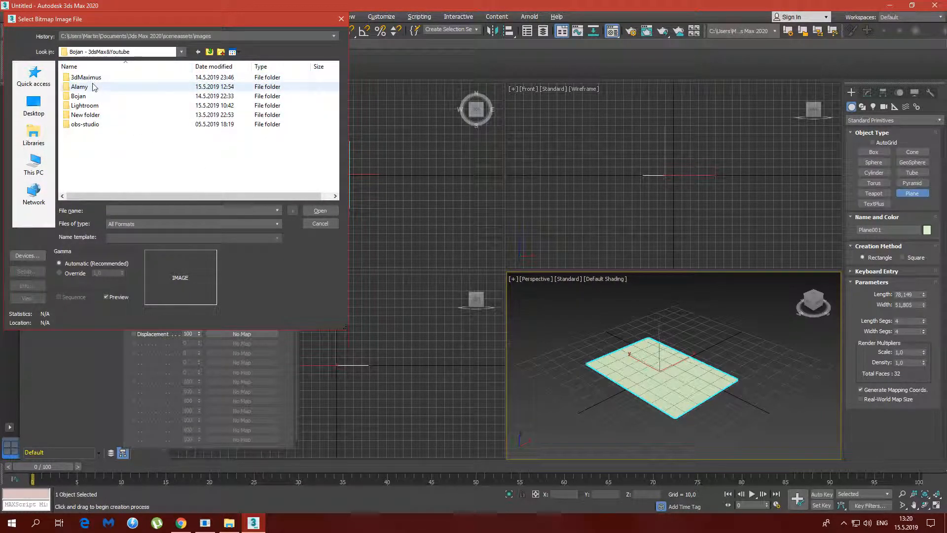
double_click(91, 78)
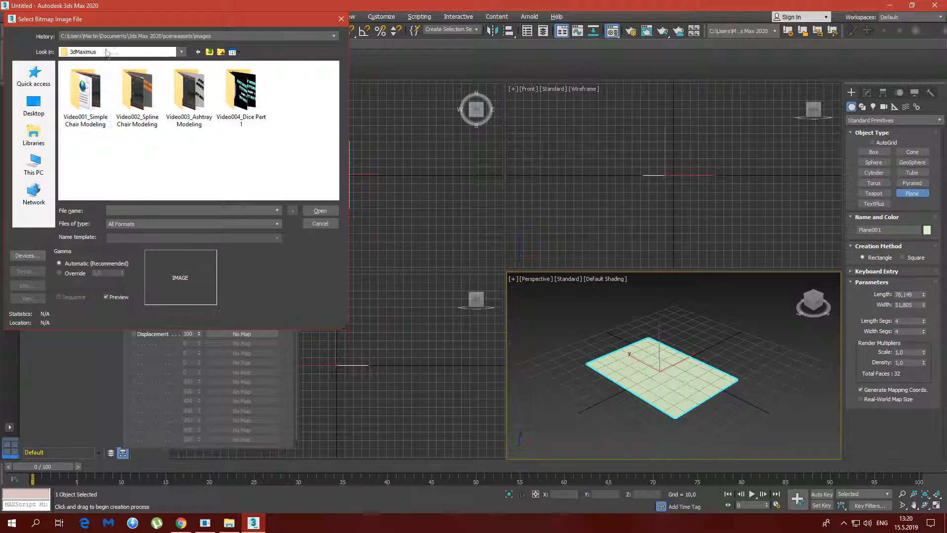
click(209, 52)
double_click(96, 96)
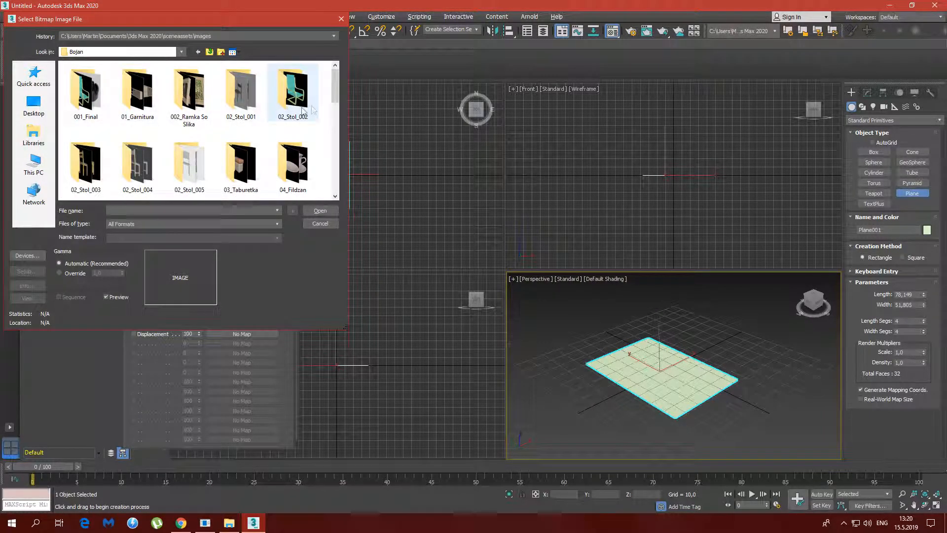
drag(336, 87, 331, 175)
click(138, 86)
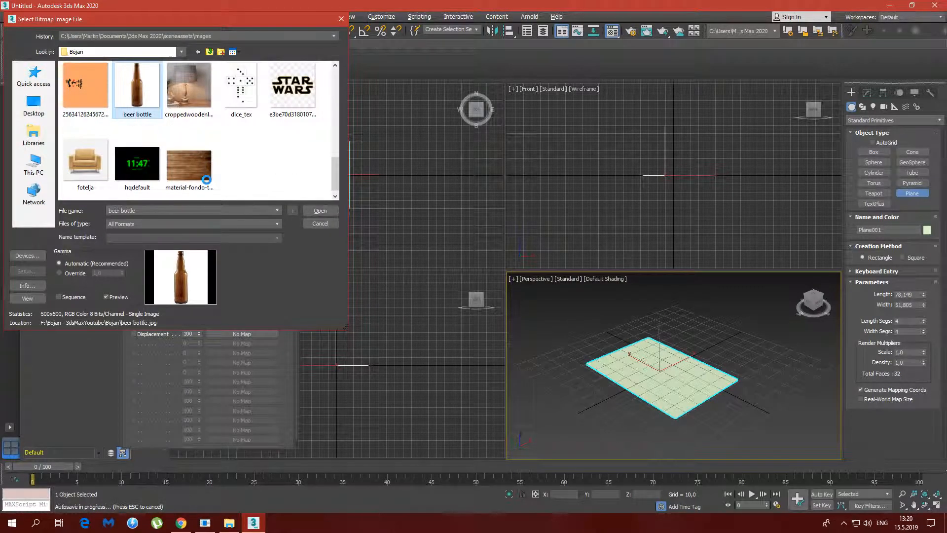
click(320, 211)
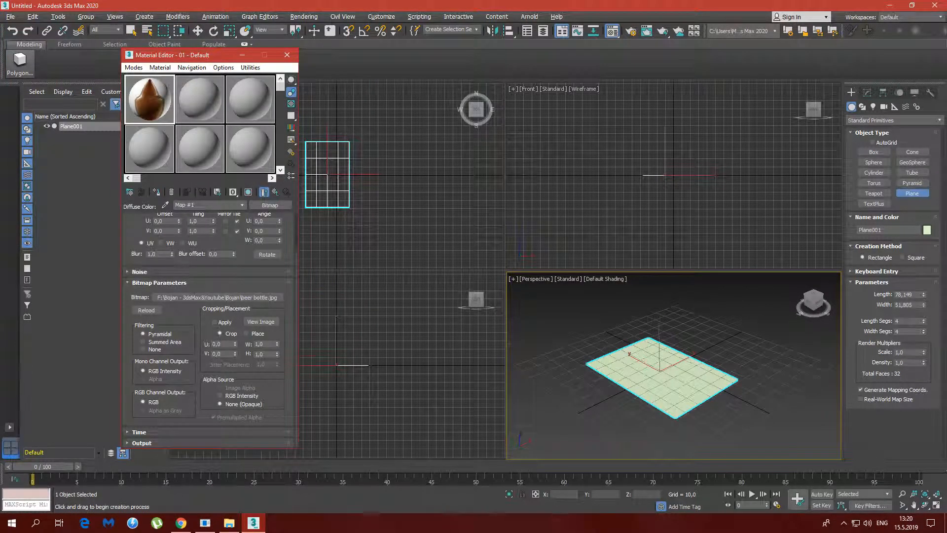
Apply the bottle material to the plane with shaded viewport display enabled, and view the plane from the top
click(250, 195)
drag(649, 375, 649, 377)
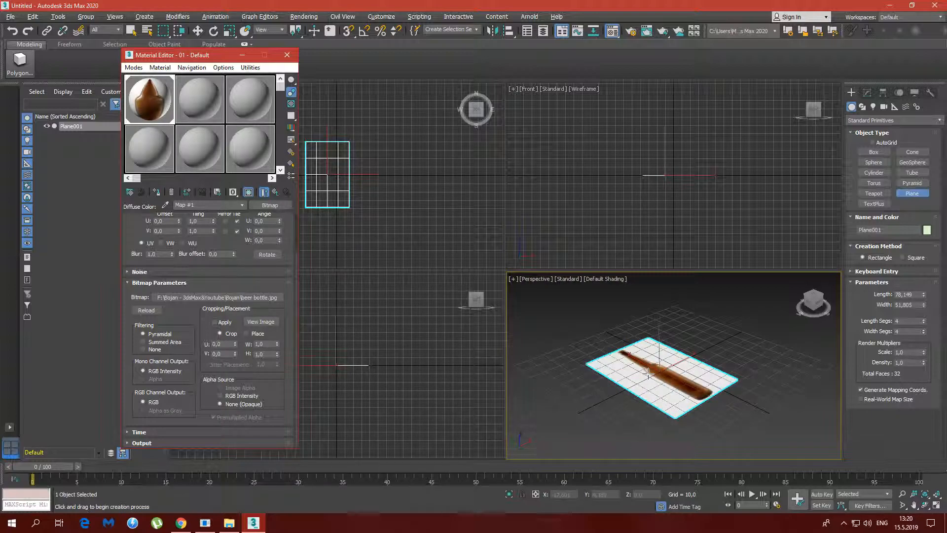
alt+middle_drag(704, 367, 709, 373)
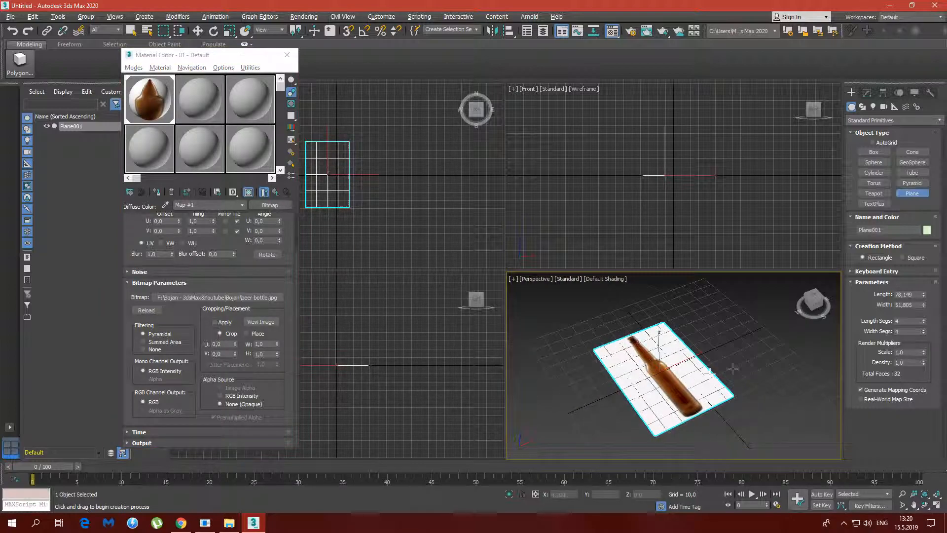
click(814, 298)
click(813, 296)
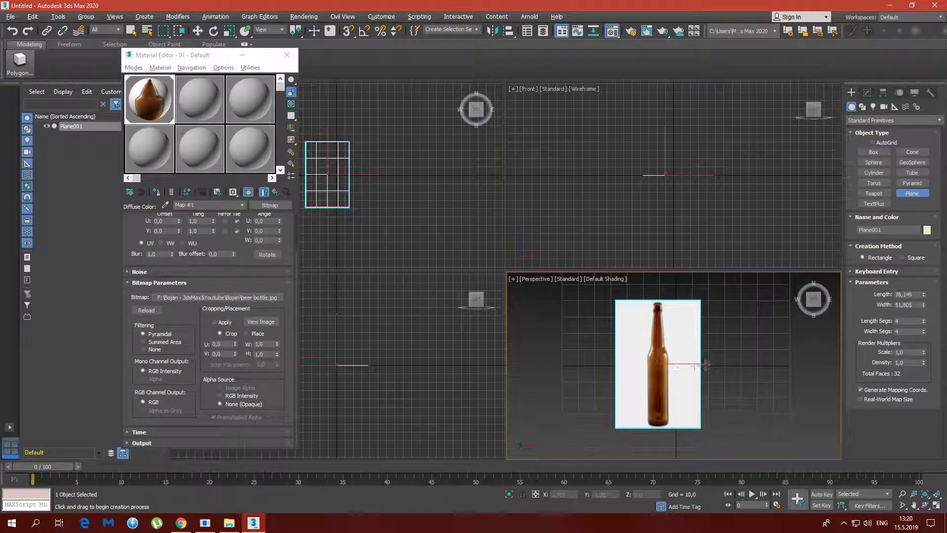
Add a UVW Map modifier to the plane with Box mapping and Z alignment
right_click(696, 365)
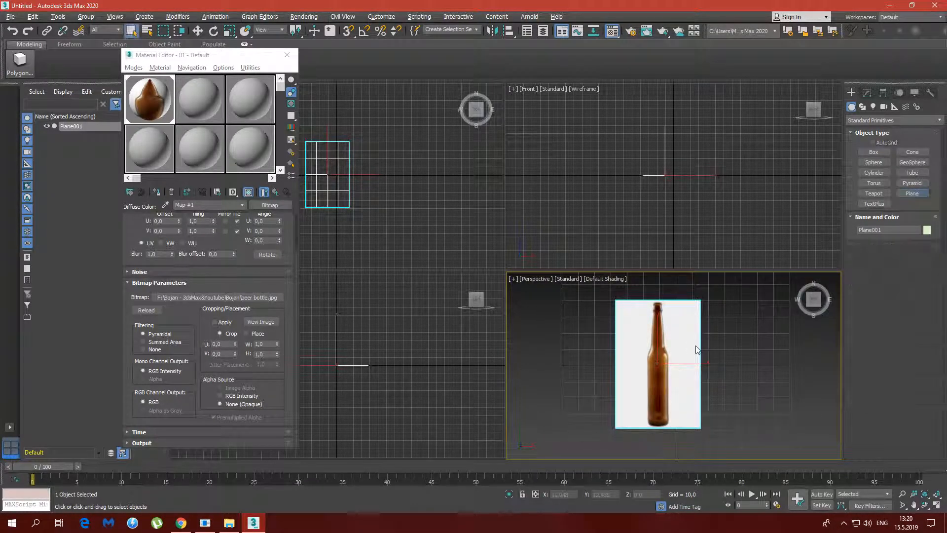
click(867, 92)
click(939, 124)
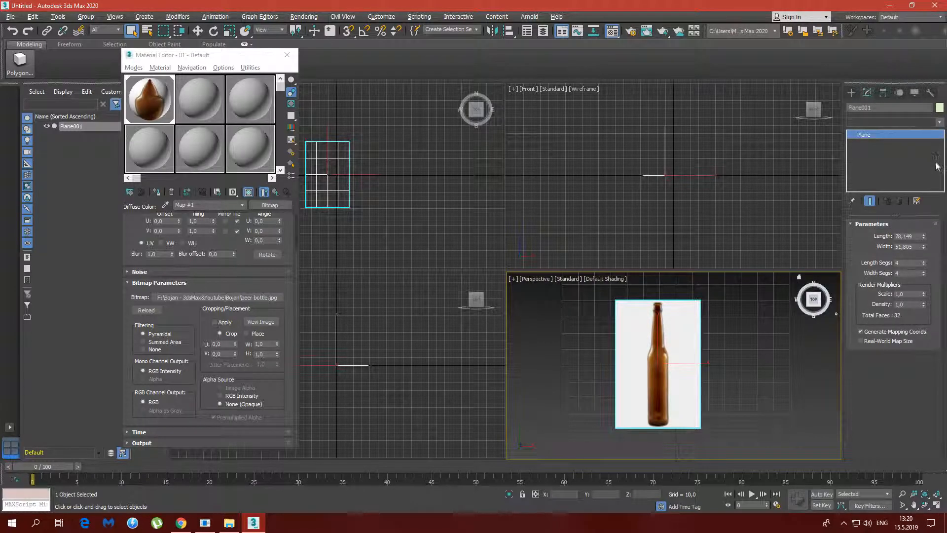
drag(940, 164, 946, 417)
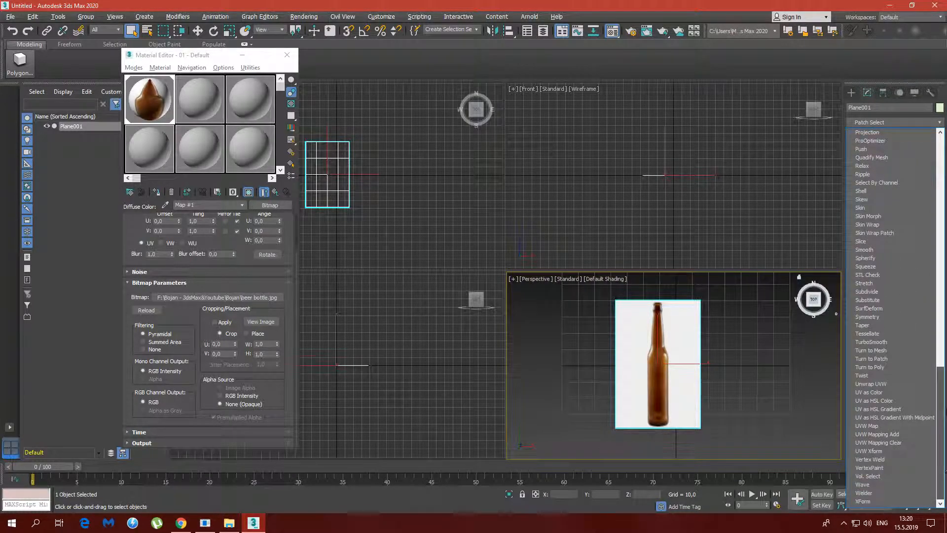
click(883, 424)
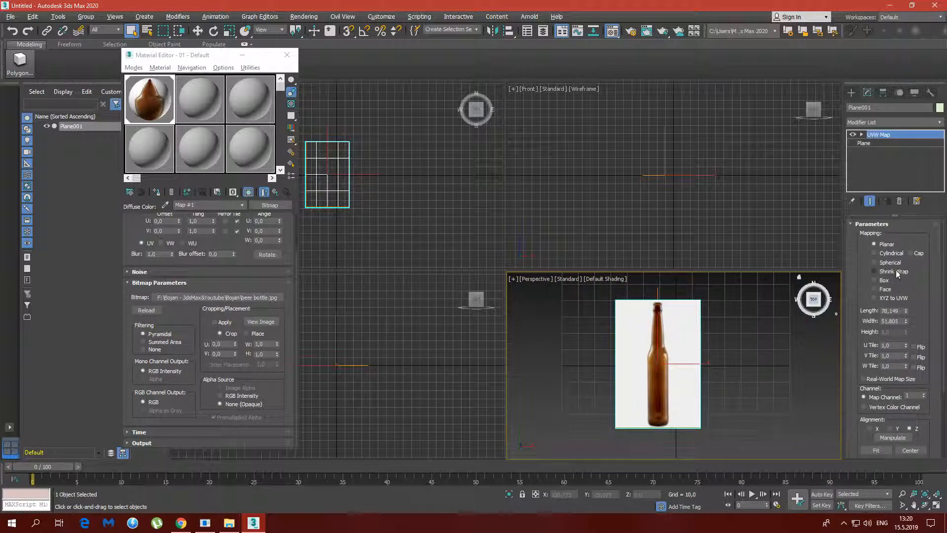
click(883, 280)
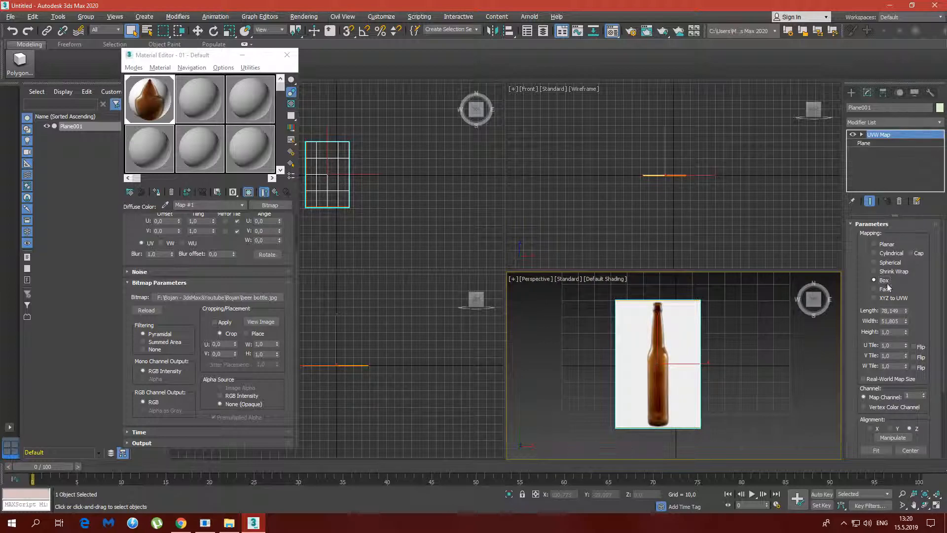
click(889, 429)
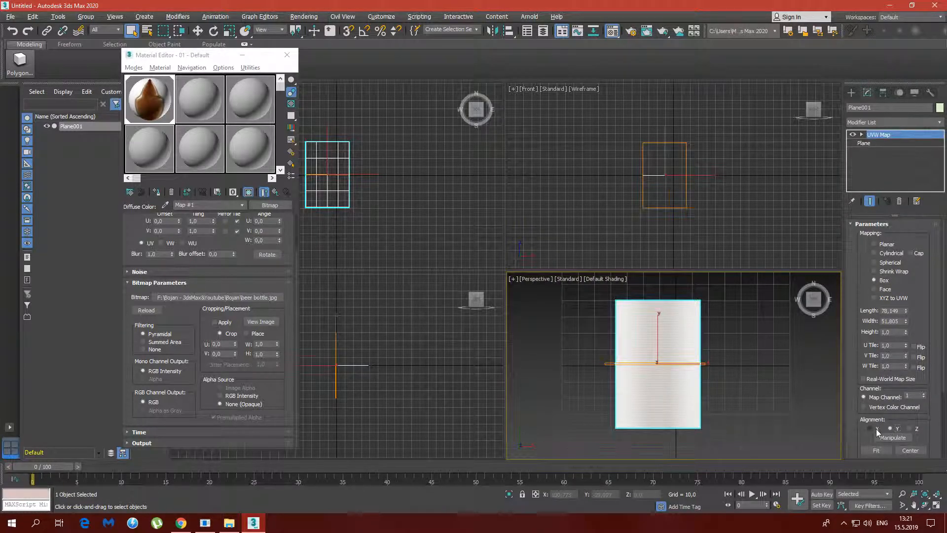
click(910, 428)
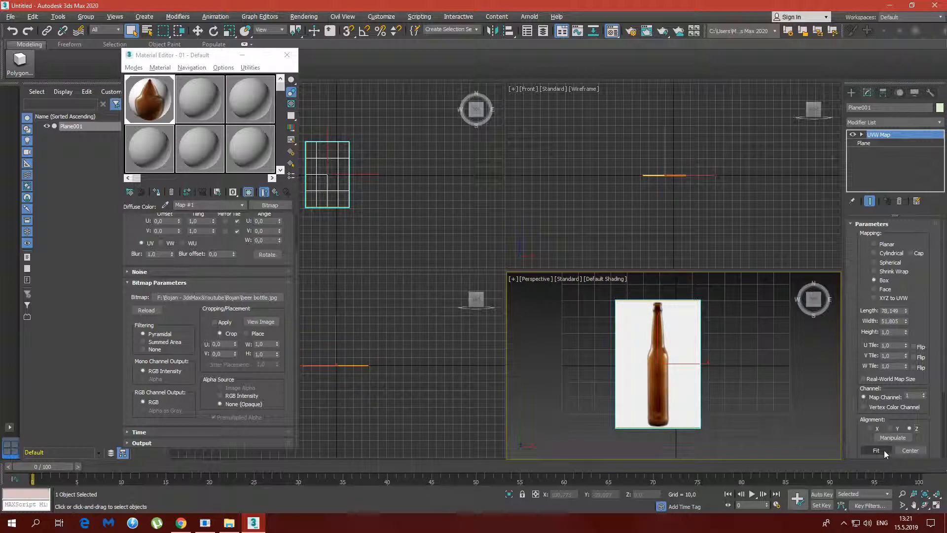
Fit the plane's UVW mapping to the proportions of the beer bottle image with Bitmap Fit
scroll(912, 336, down, 3)
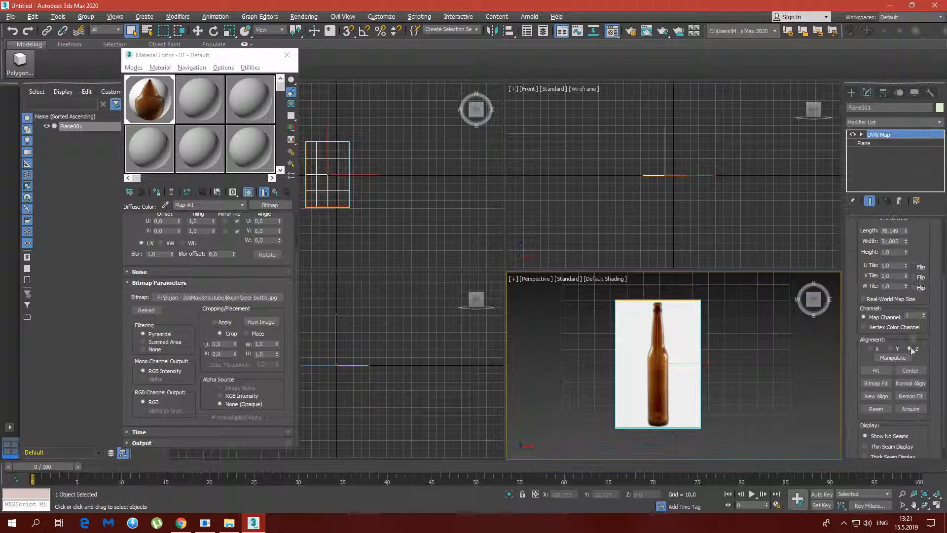
click(877, 384)
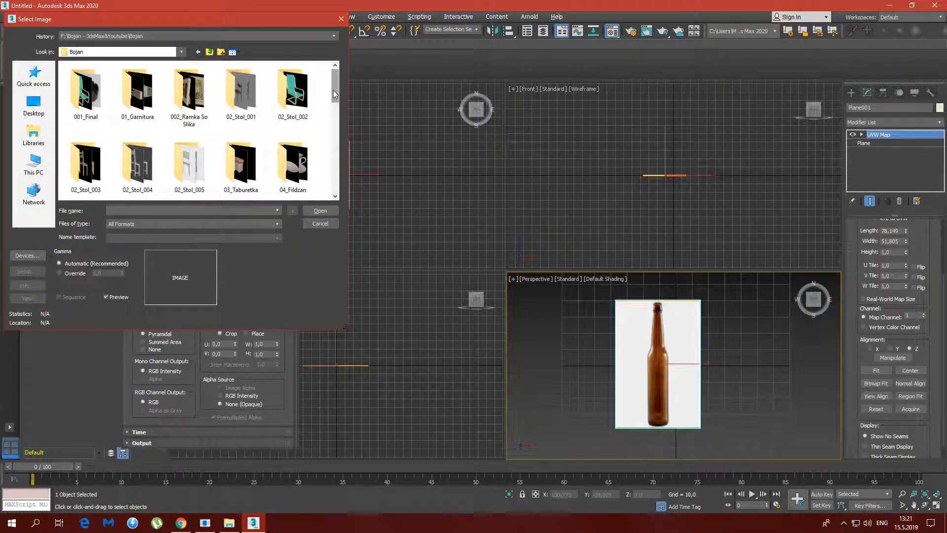
drag(334, 88, 335, 175)
click(150, 90)
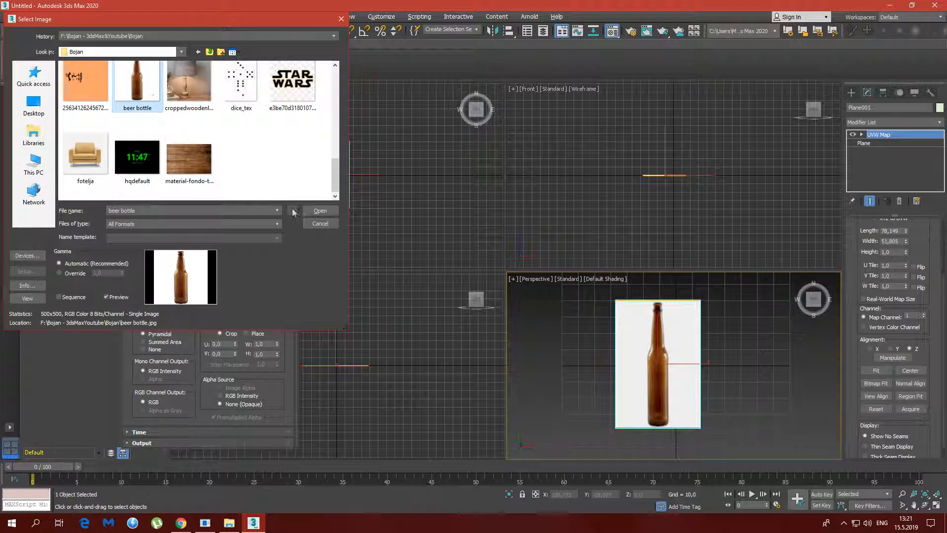
click(328, 213)
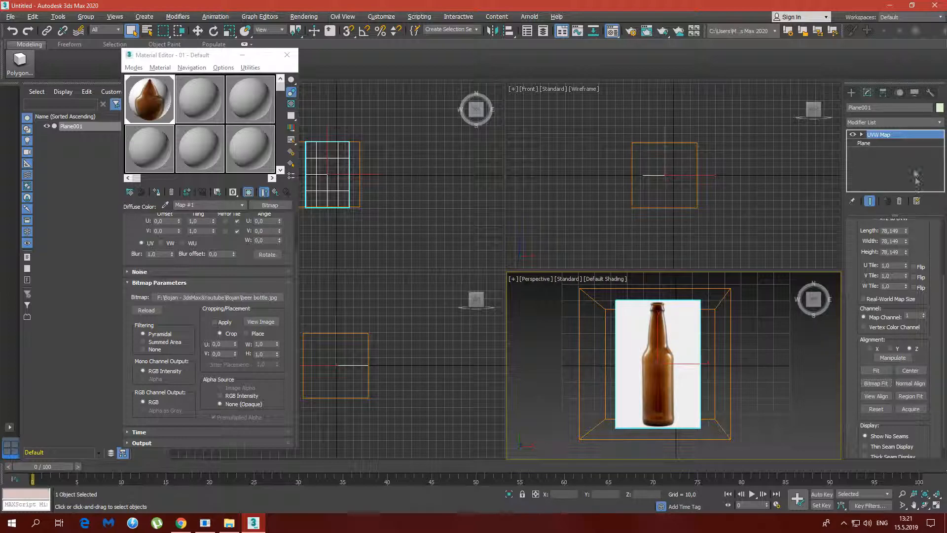
Collapse the plane's whole modifier stack and close the Material Editor
right_click(894, 161)
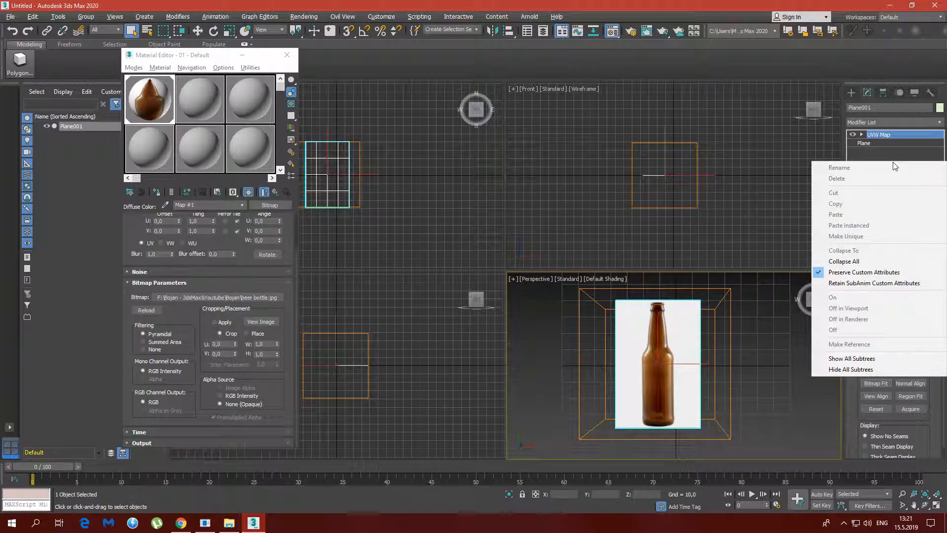
click(849, 261)
click(521, 291)
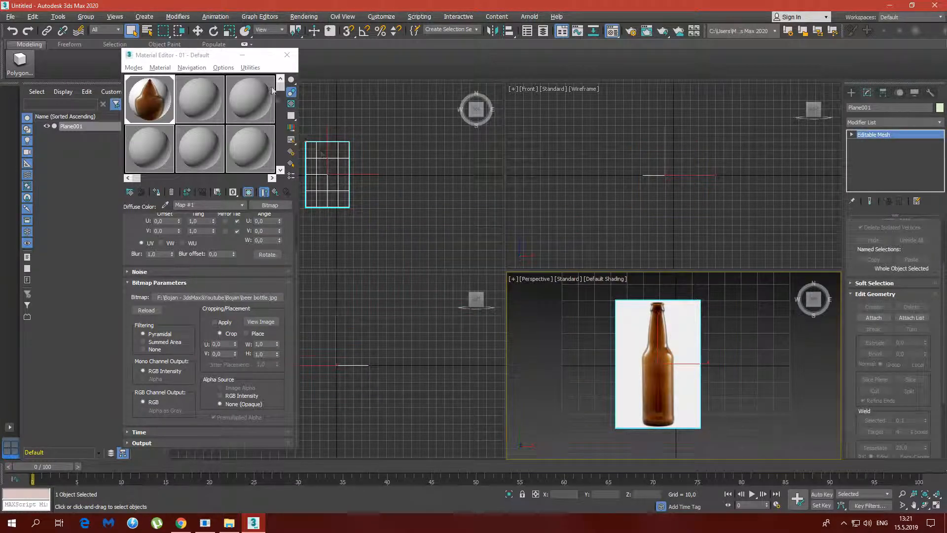
click(287, 55)
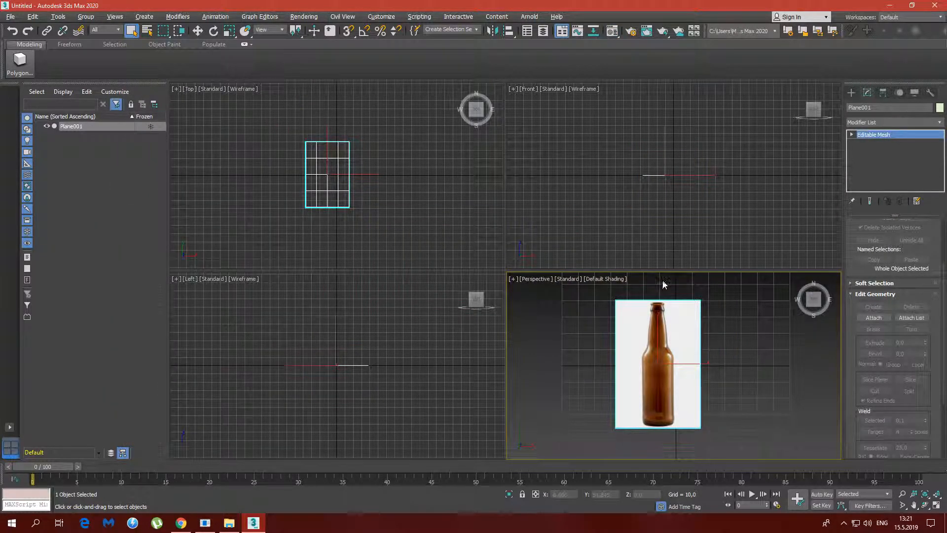
Switch the Top viewport to Default Shading and frame the bottle reference plane in it
mouse_move(672, 351)
alt+middle_down()
mouse_move(690, 340)
mouse_move(668, 347)
mouse_move(672, 359)
alt+middle_up()
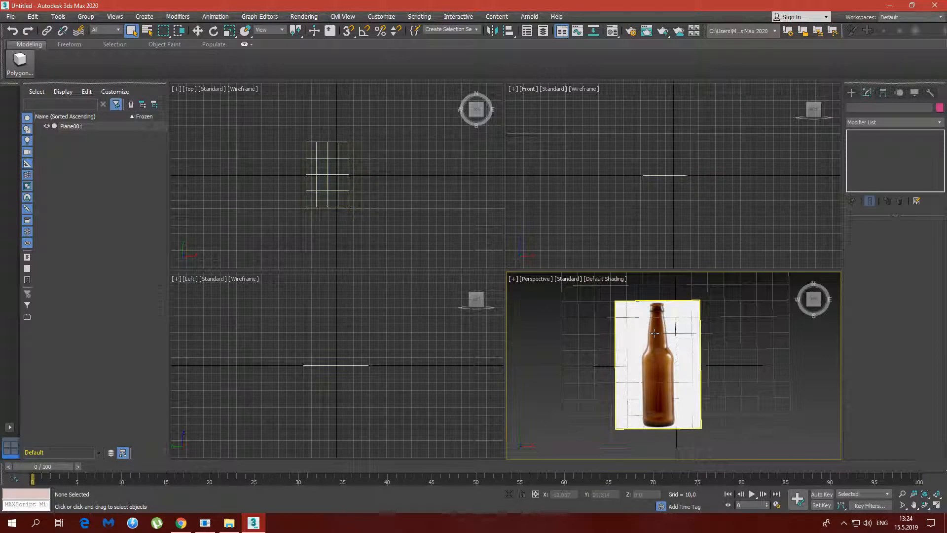
click(374, 172)
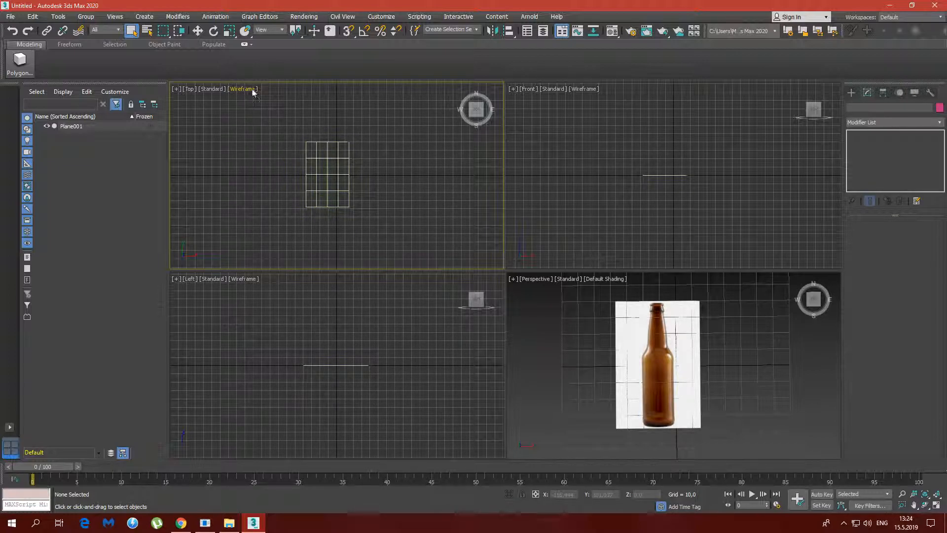
click(251, 92)
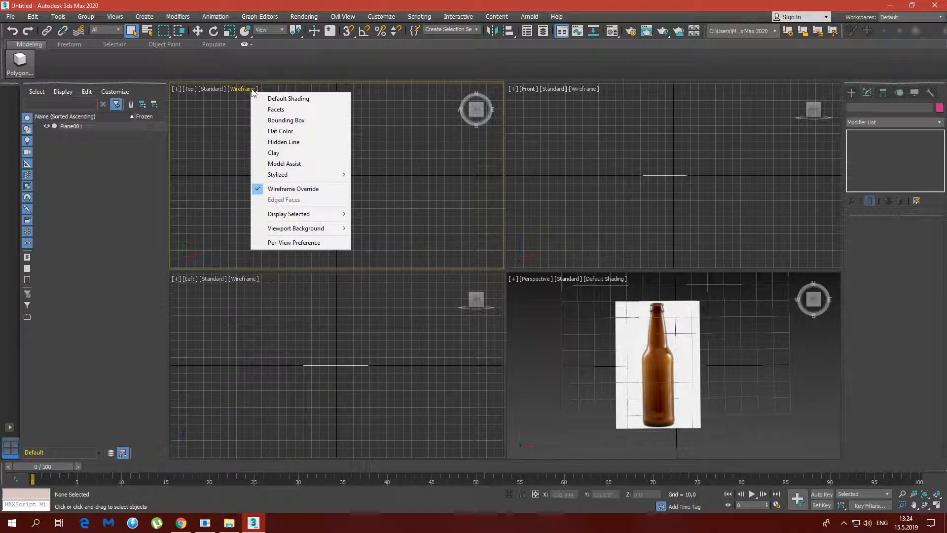
click(307, 100)
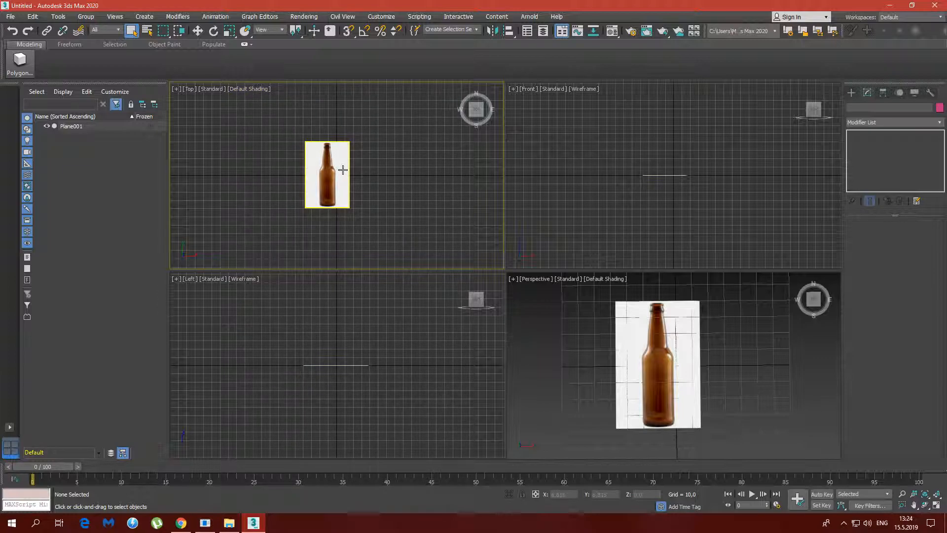
scroll(336, 170, up, 6)
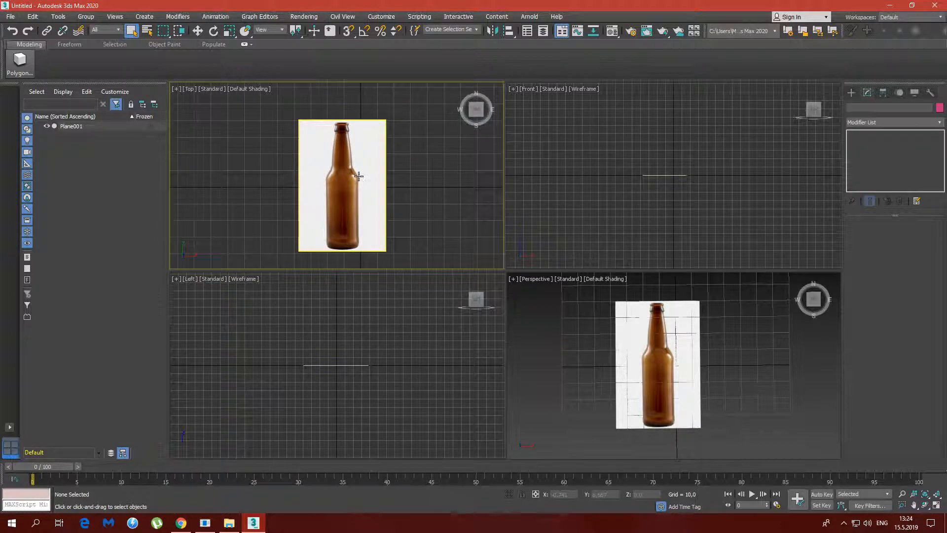
middle_drag(358, 176, 363, 160)
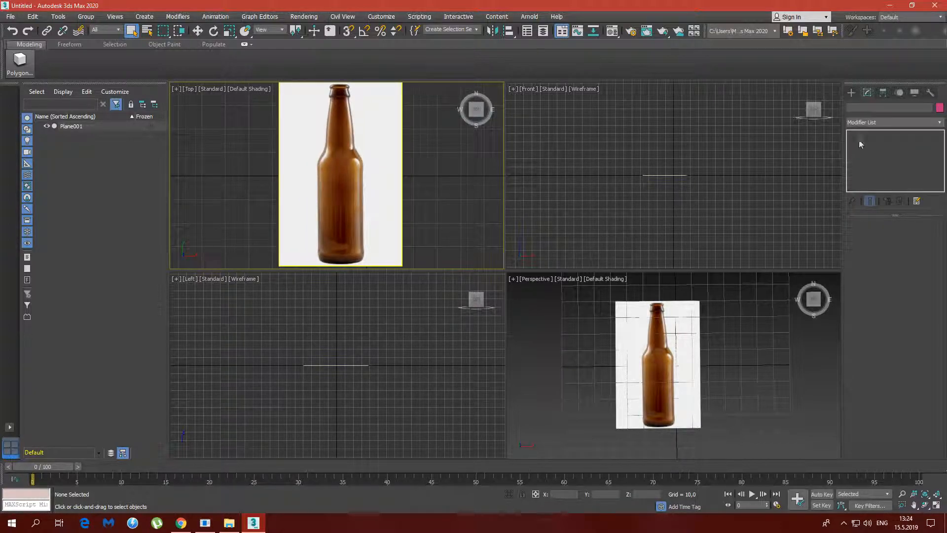
Draw a cylinder centred at the bottle's base in the maximized Top view, about 9.7 in radius and 7.3 in height
click(851, 92)
click(887, 177)
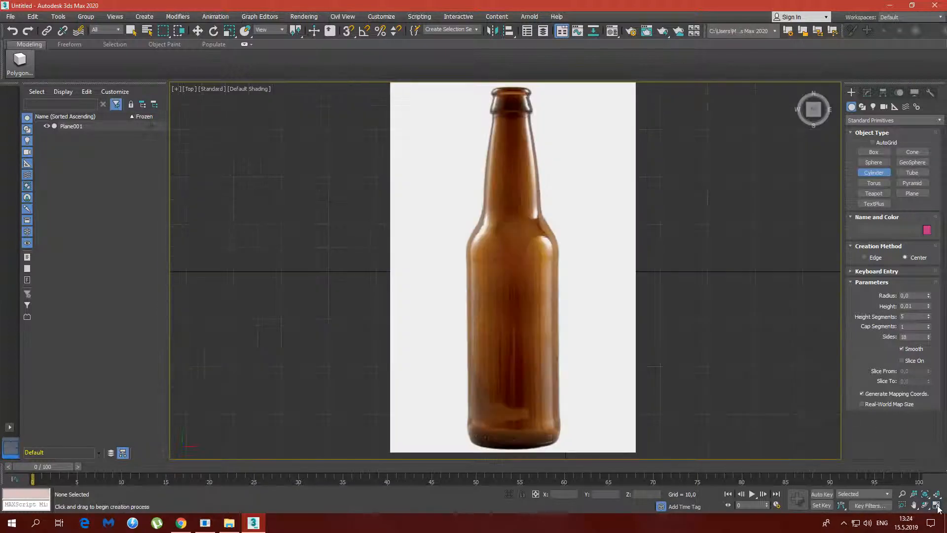
click(936, 504)
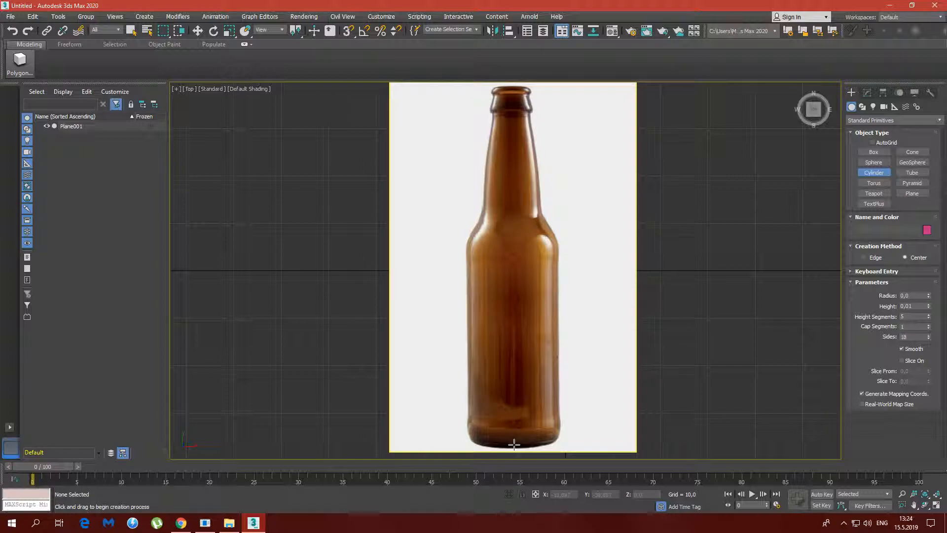
drag(514, 439, 560, 440)
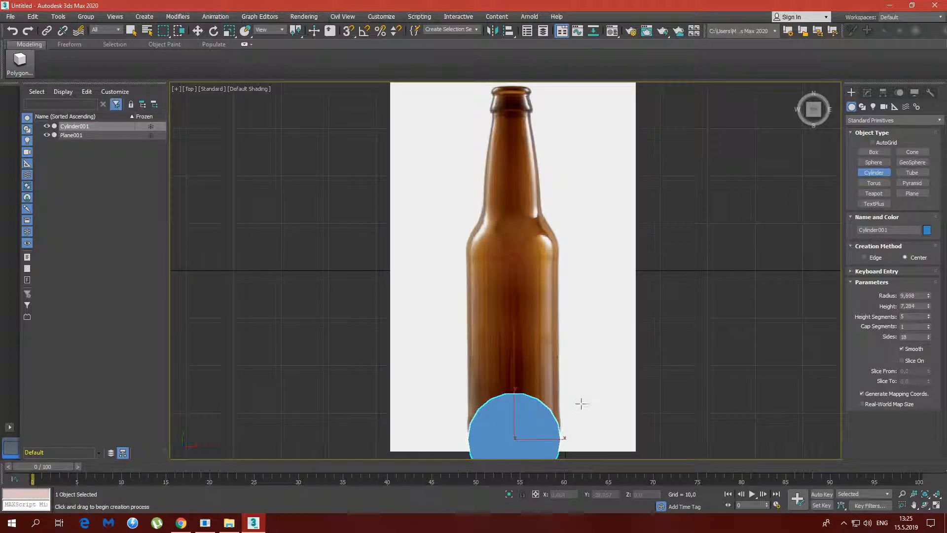
Rotate the cylinder -90 degrees about the X axis with angle snap enabled, so it lies along the bottle
click(213, 31)
drag(513, 414, 522, 360)
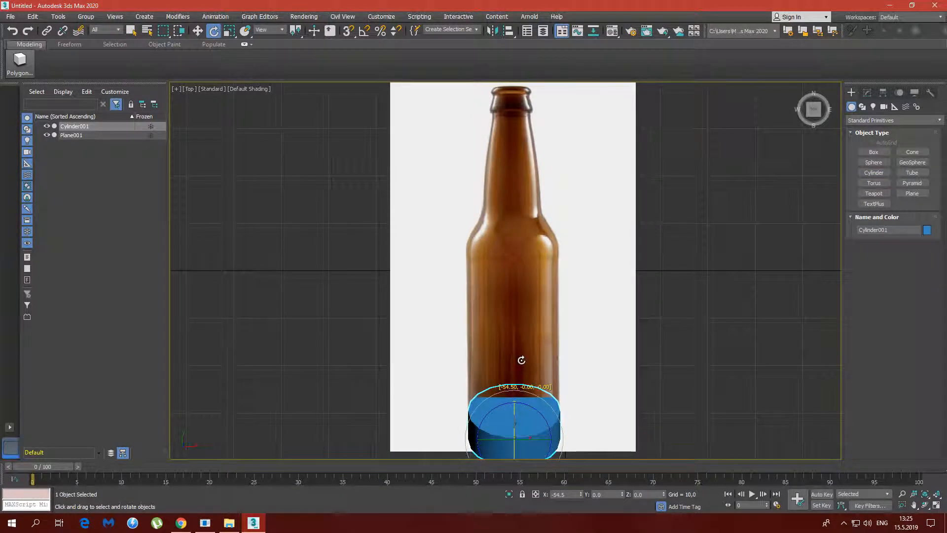
right_click(522, 361)
click(365, 31)
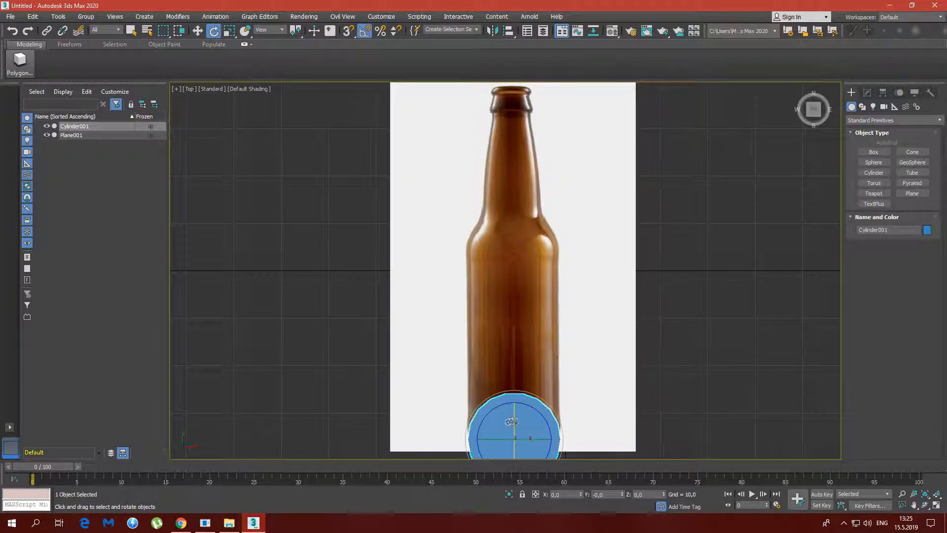
drag(513, 420, 513, 376)
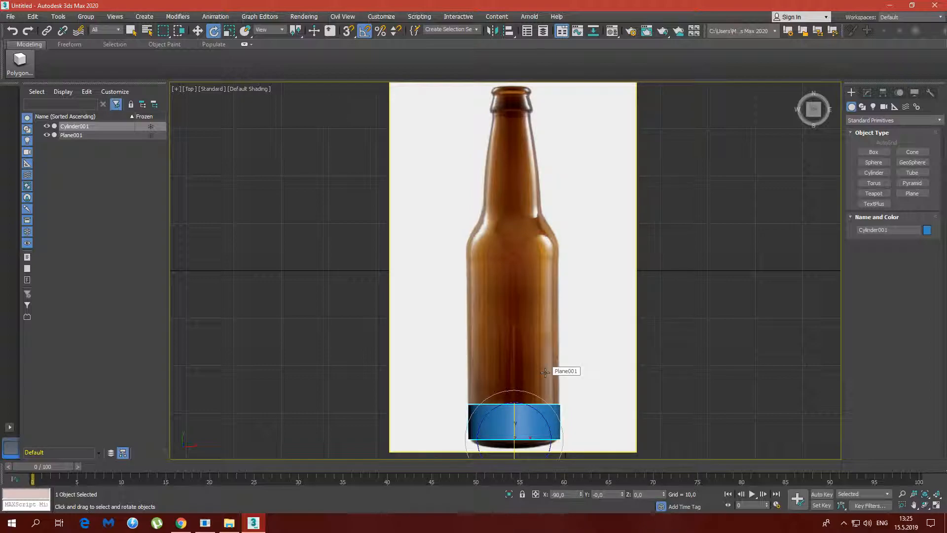
Extend the cylinder's height to 82.717, past the bottle's top, and set its radius to 10
click(197, 33)
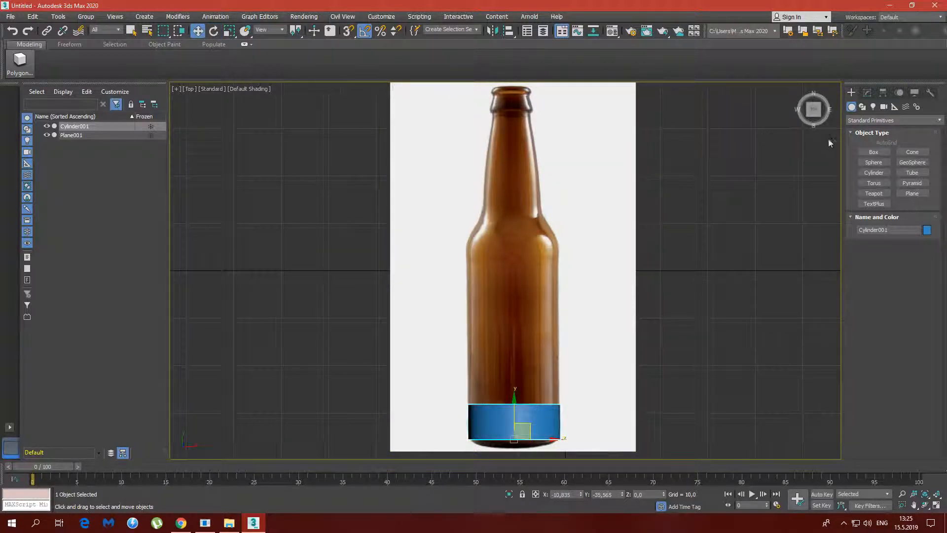
click(868, 94)
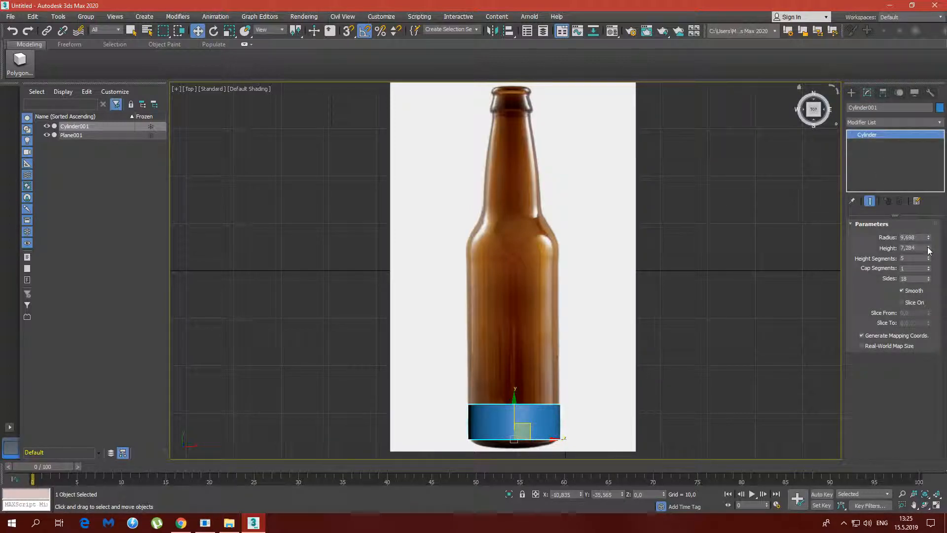
drag(930, 252, 929, 299)
scroll(672, 210, down, 4)
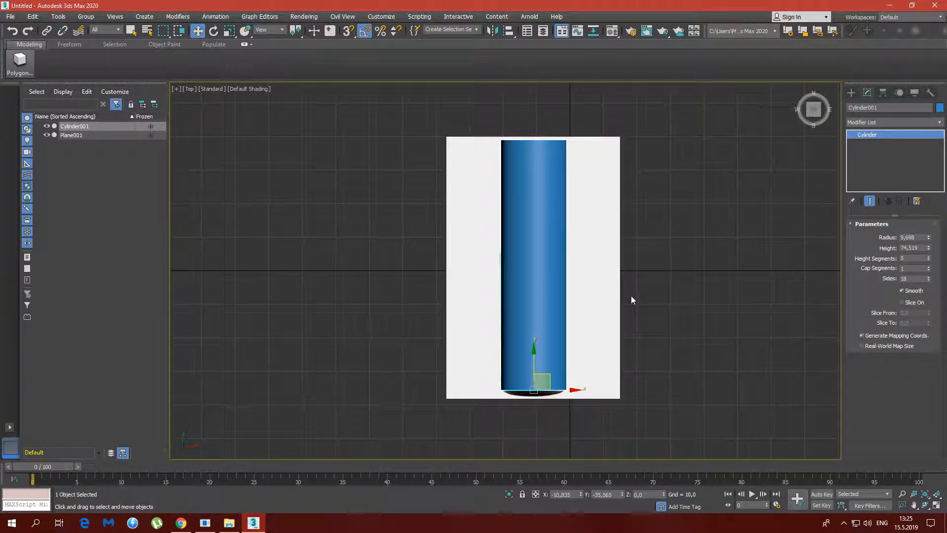
drag(929, 249, 929, 244)
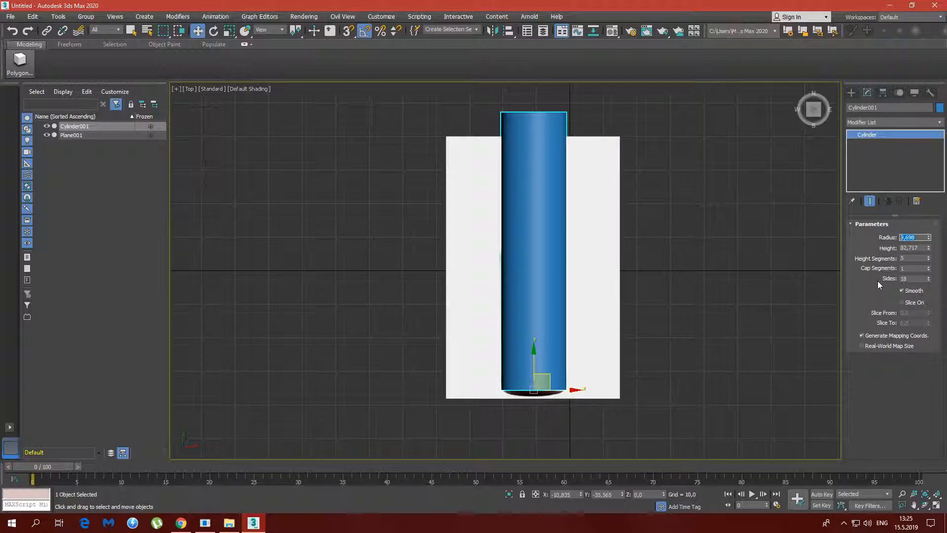
key(Return)
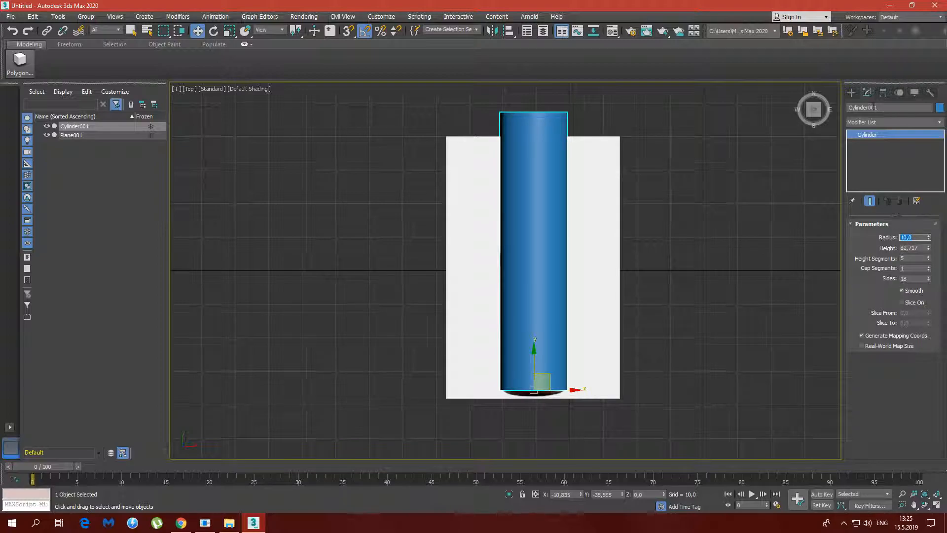
right_click(547, 241)
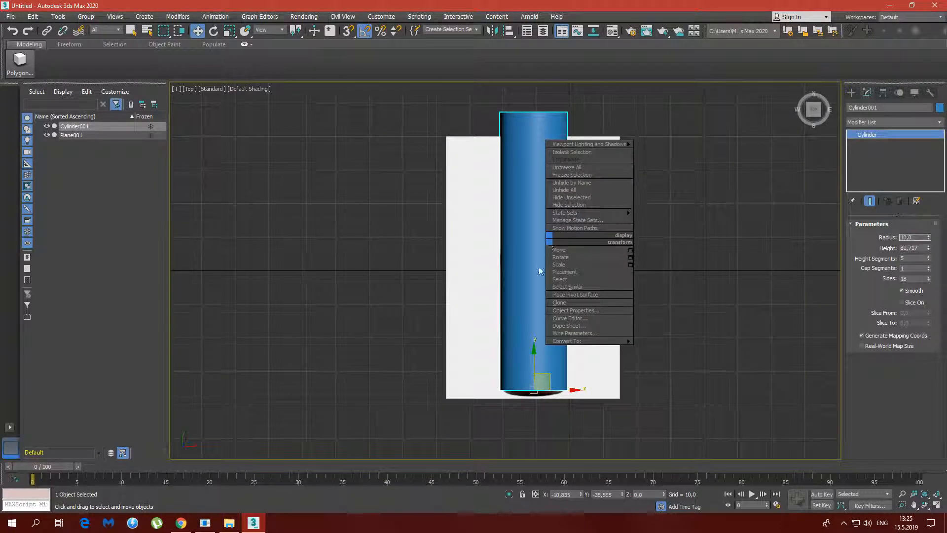
mouse_move(590, 344)
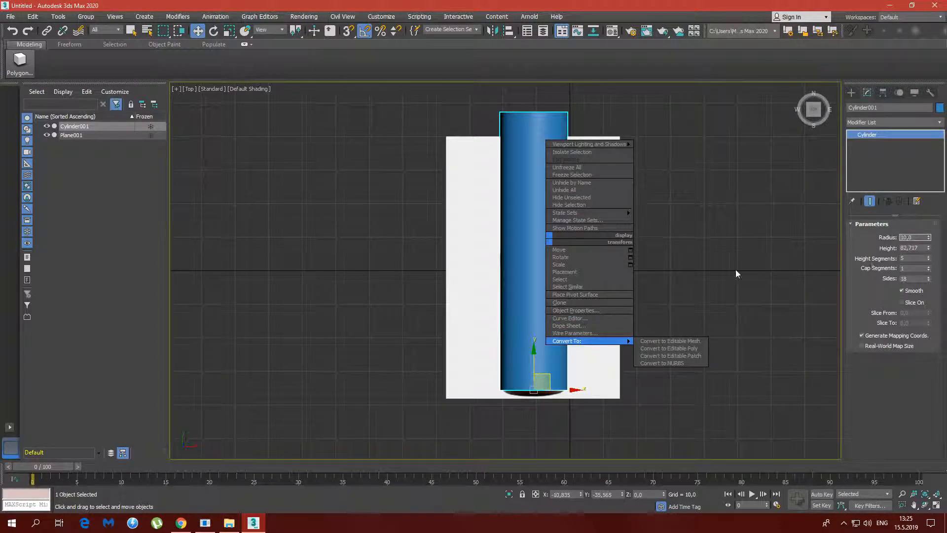
alt+middle_drag(537, 226, 543, 225)
click(813, 109)
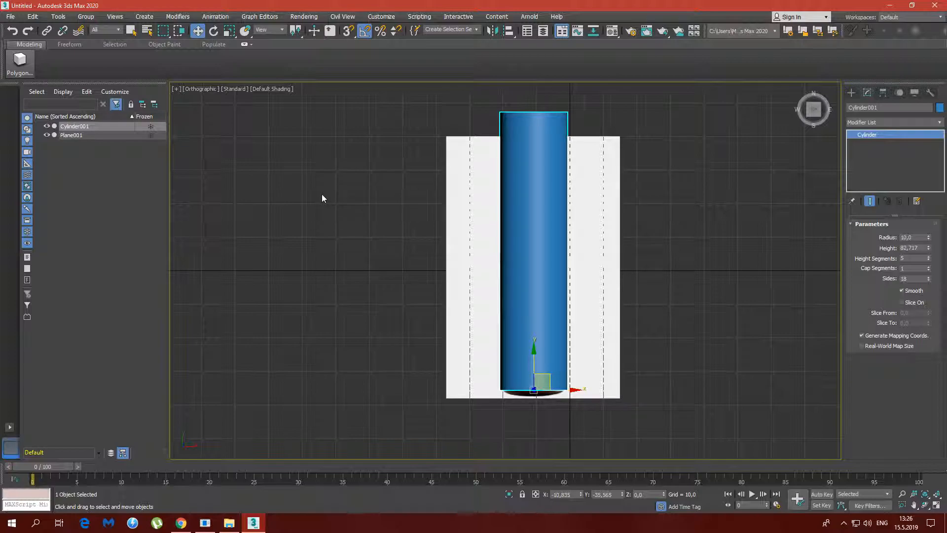
Display edged faces in the orthographic view and set the cylinder's height segments to 50
key(F4)
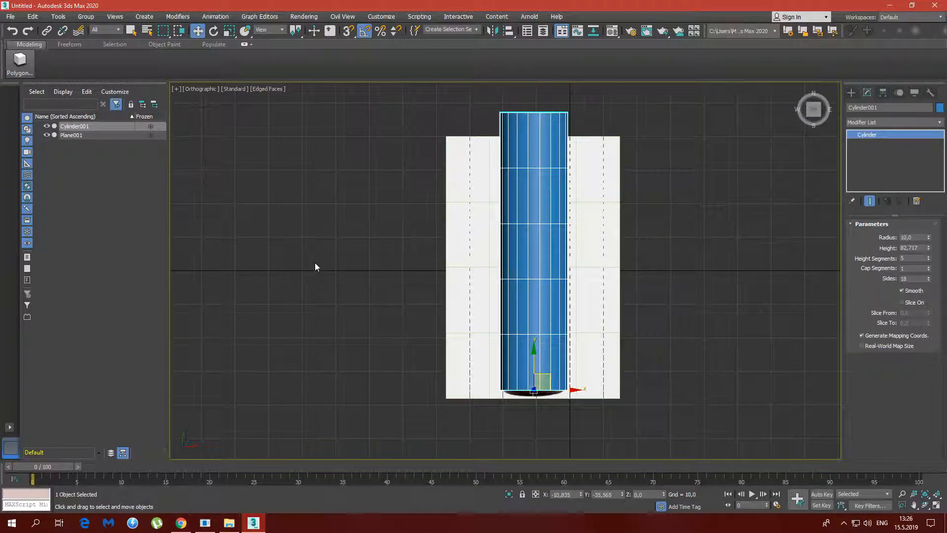
mouse_move(929, 260)
mouse_down()
mouse_move(930, 236)
mouse_move(928, 262)
mouse_up()
click(929, 260)
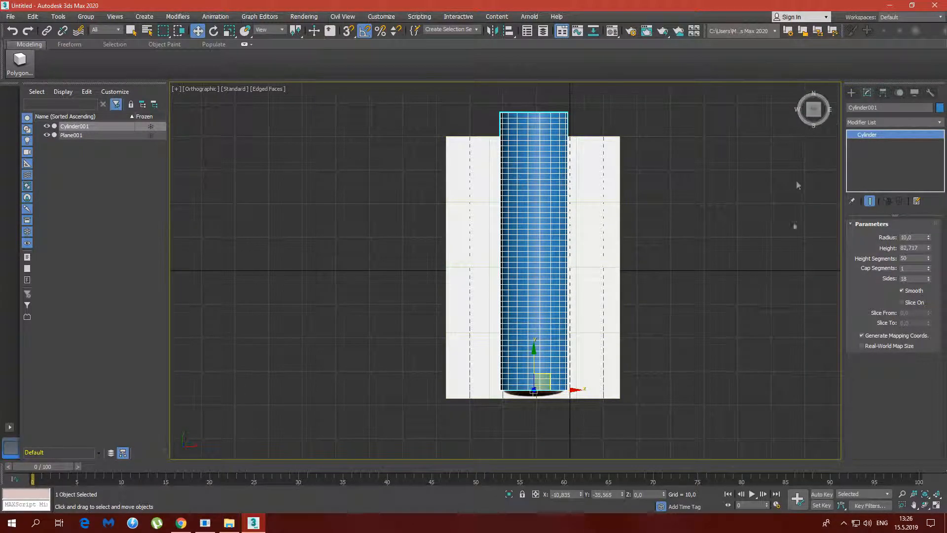
Show edged faces in the Perspective view and set the cylinder's cap segments to 2
click(936, 505)
alt+middle_drag(657, 376, 661, 329)
key(F4)
alt+middle_drag(664, 401, 665, 378)
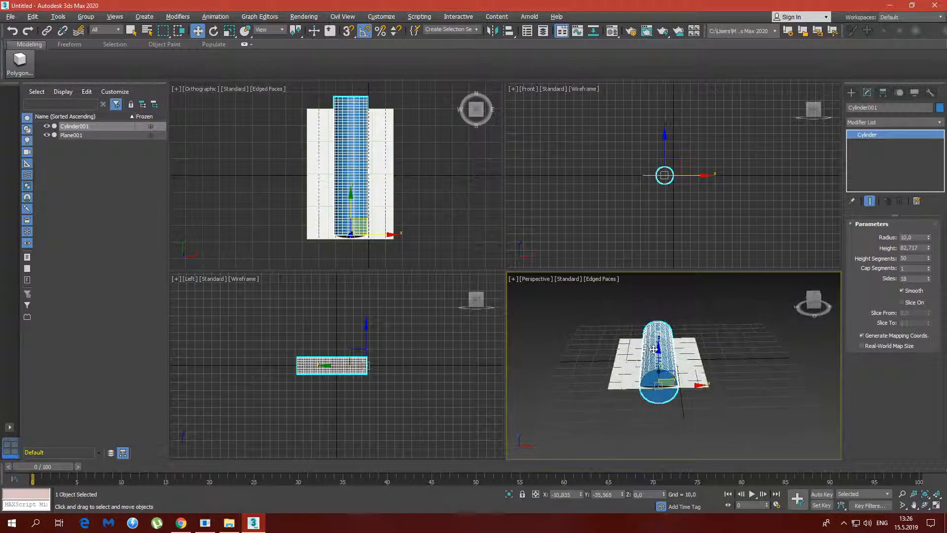
scroll(674, 389, up, 4)
scroll(674, 389, up, 6)
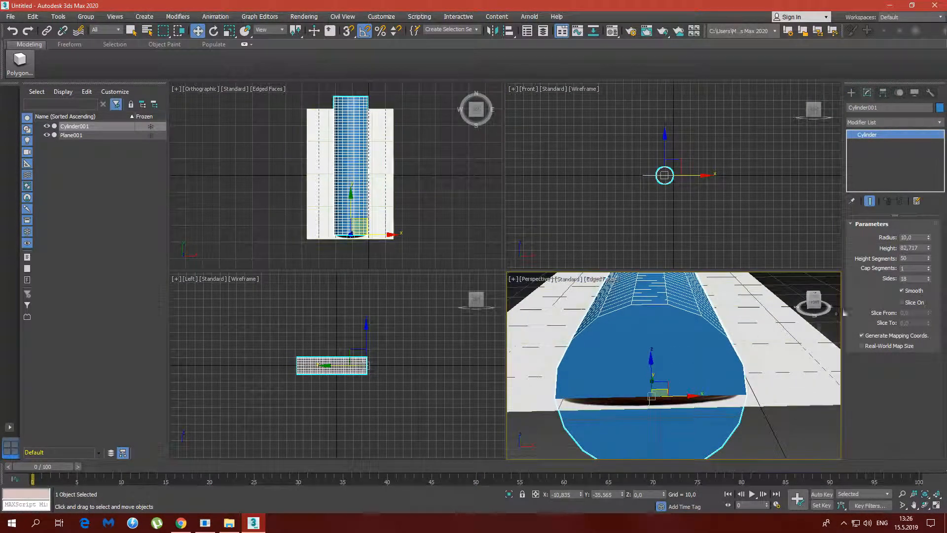
click(928, 266)
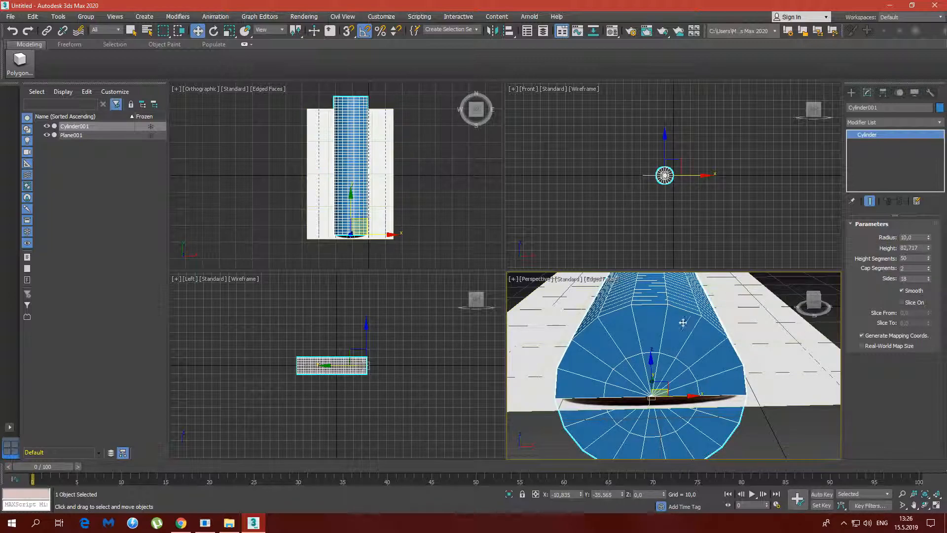
Set the cylinder's number of sides to 35 and inspect its mesh in the Perspective view
alt+middle_drag(671, 303, 808, 364)
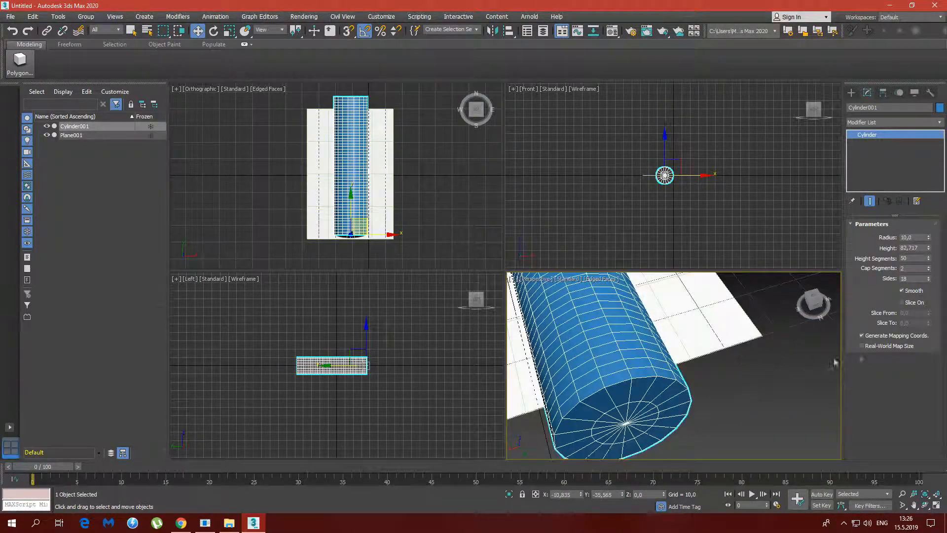
mouse_move(930, 281)
mouse_down()
mouse_move(922, 279)
mouse_move(931, 280)
mouse_up()
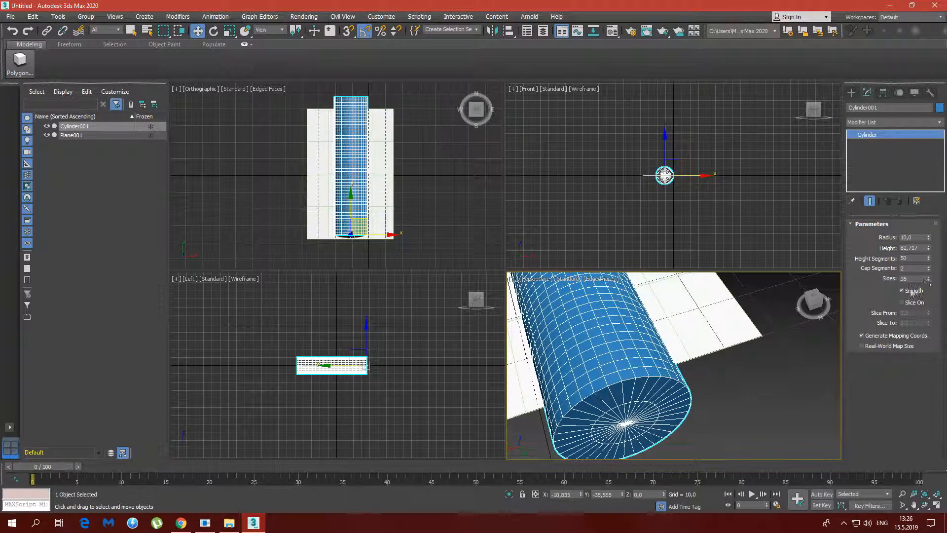
alt+middle_drag(561, 367, 691, 340)
scroll(645, 328, down, 4)
Maximize the orthographic view and enable See-Through in the cylinder's object properties
click(351, 181)
click(936, 506)
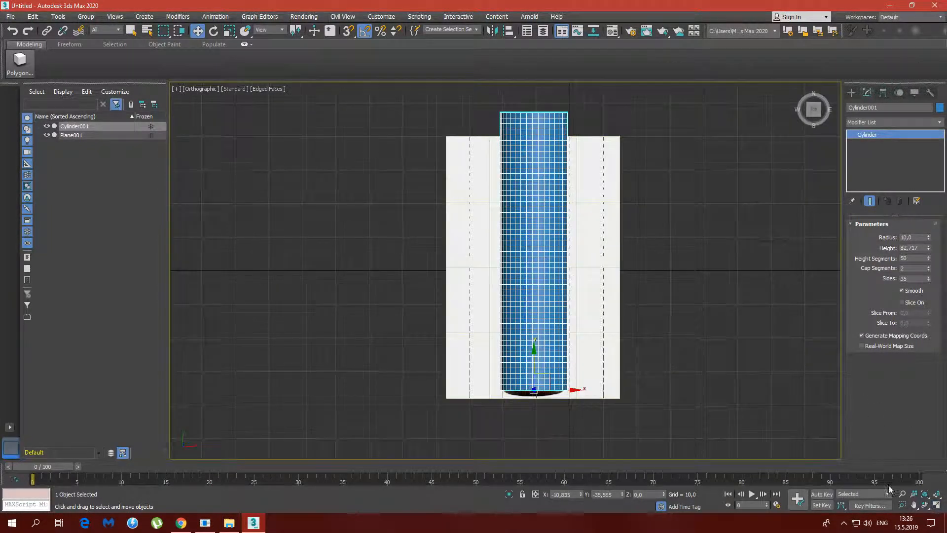
right_click(535, 240)
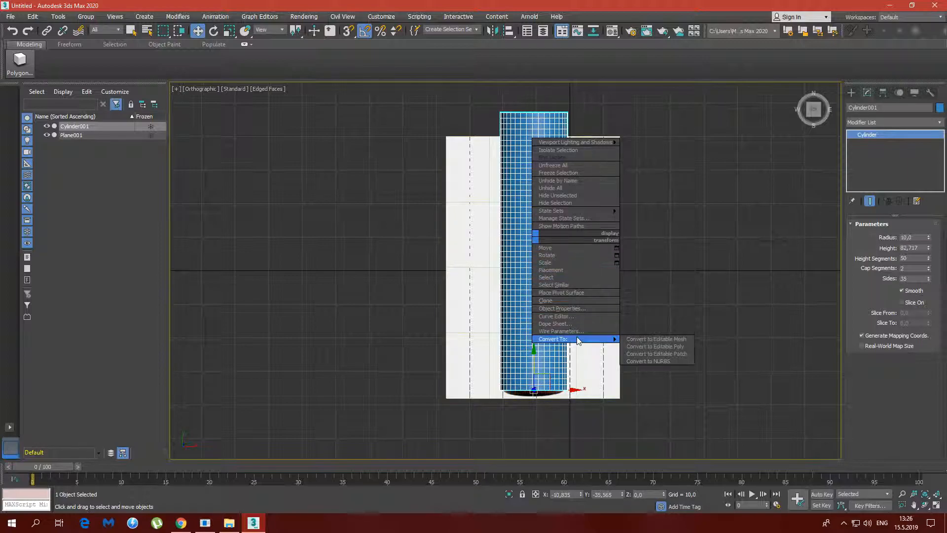
click(582, 310)
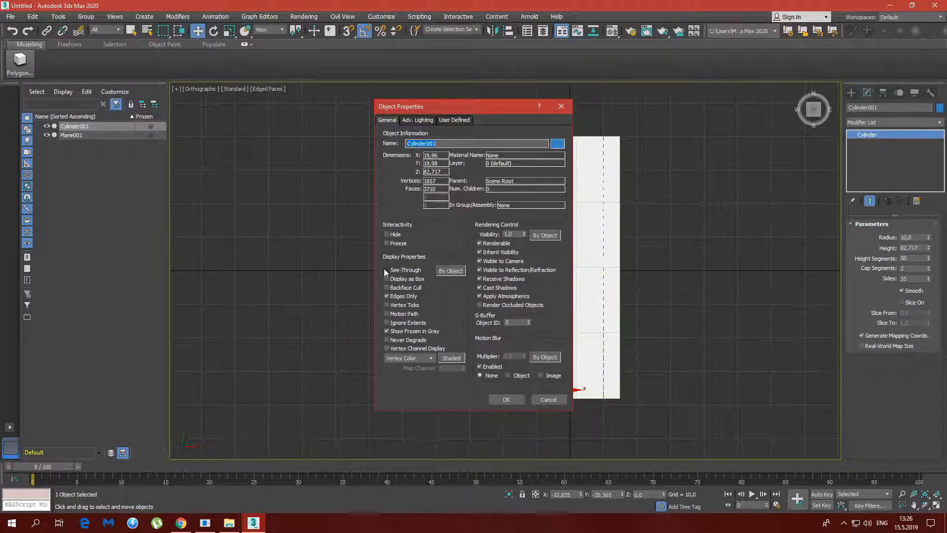
click(408, 275)
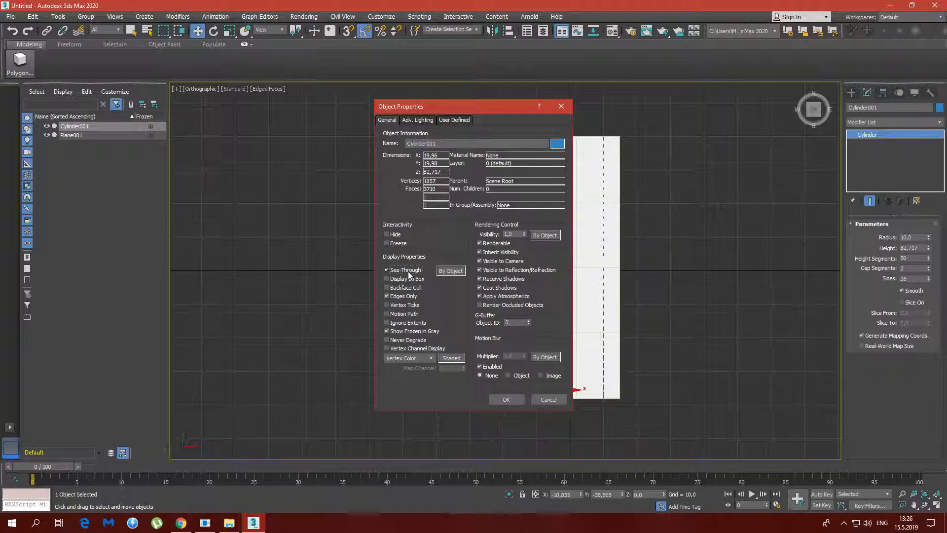
click(506, 399)
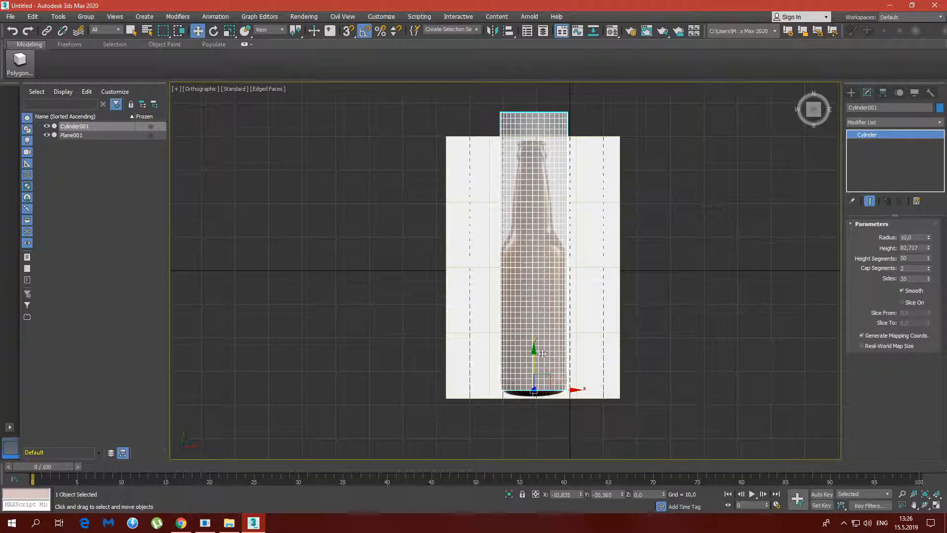
Shift the cylinder along X to about -10.938 so it lines up with the bottle's sides near the base
scroll(553, 327, up, 6)
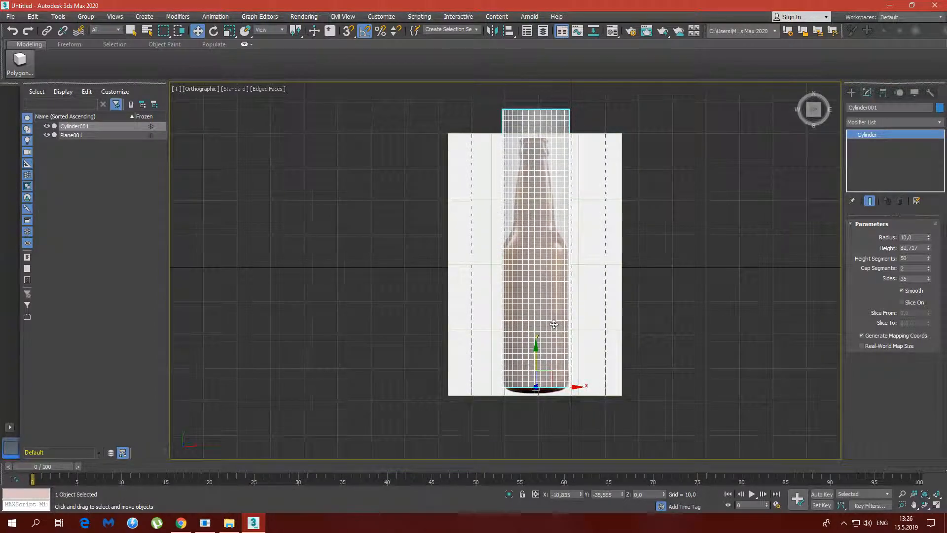
middle_drag(553, 328, 552, 264)
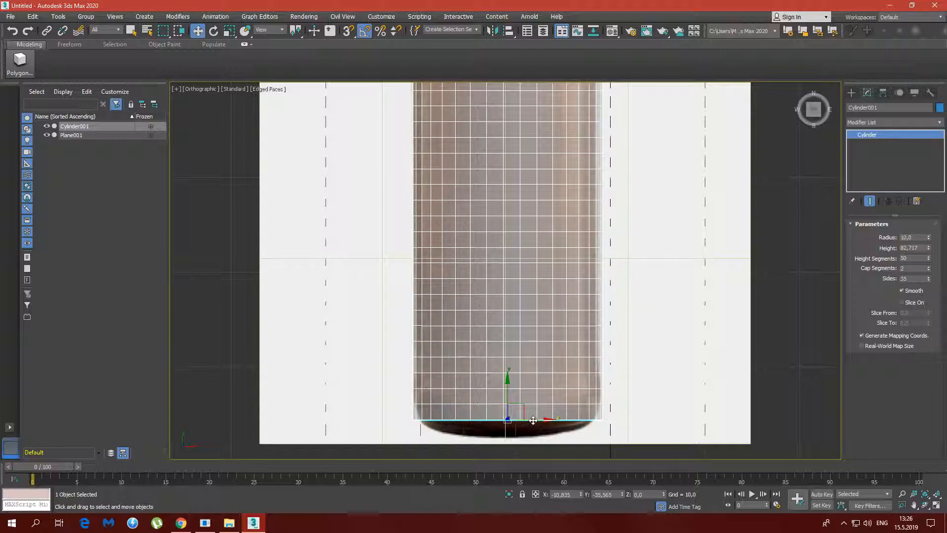
drag(533, 420, 532, 420)
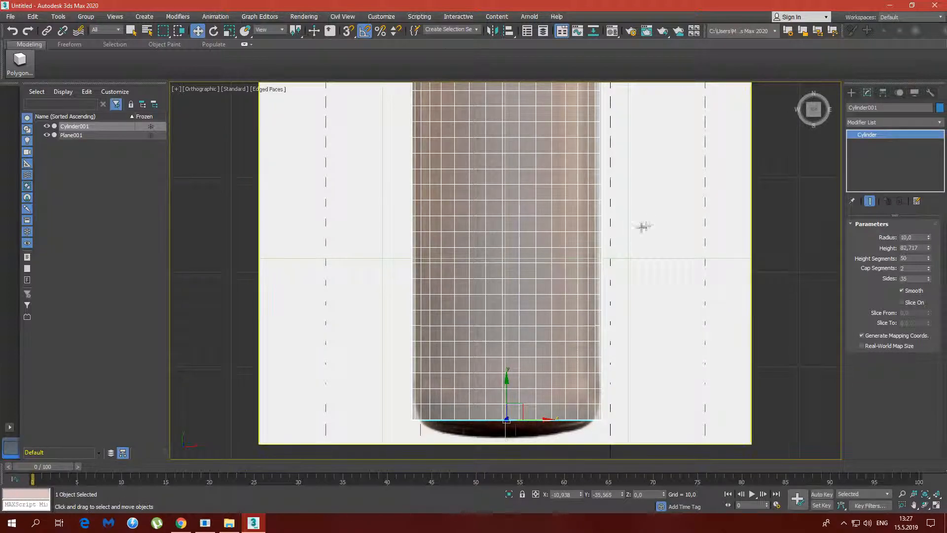
Shift the cylinder along X to about -11.094 and check its alignment from the bottle's base to its neck
scroll(528, 205, down, 5)
scroll(527, 188, up, 4)
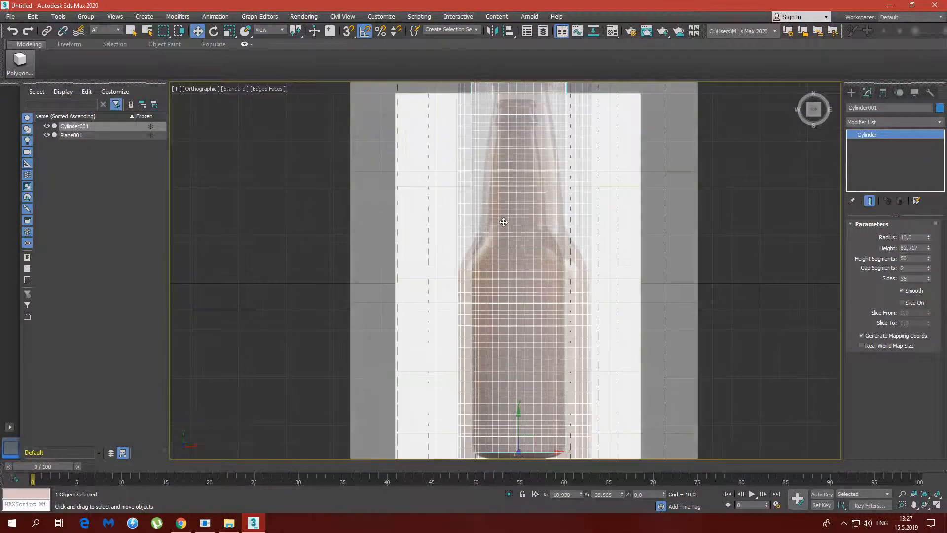
scroll(541, 336, up, 2)
middle_drag(541, 335, 512, 171)
middle_drag(514, 447, 548, 371)
drag(548, 372, 546, 372)
scroll(538, 250, down, 2)
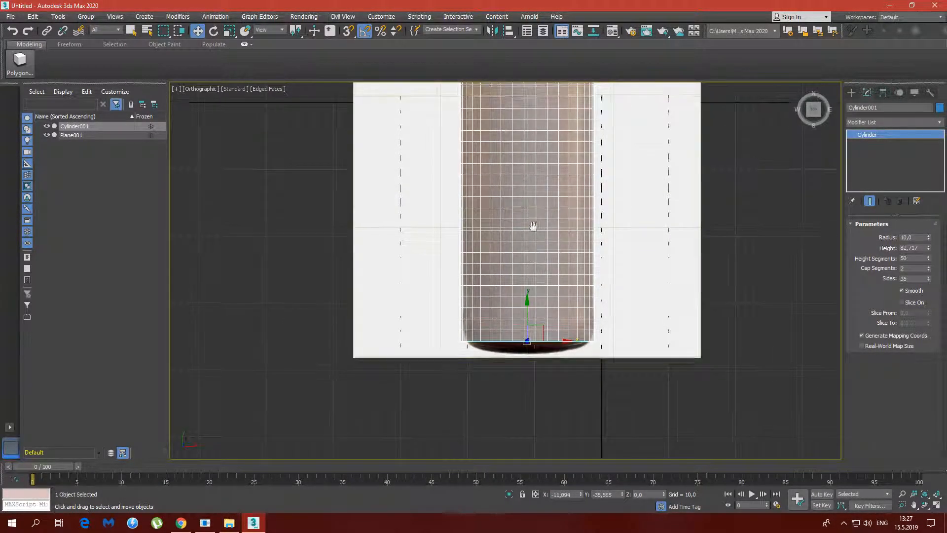
middle_drag(532, 226, 512, 363)
middle_drag(512, 238, 516, 312)
middle_drag(514, 198, 527, 244)
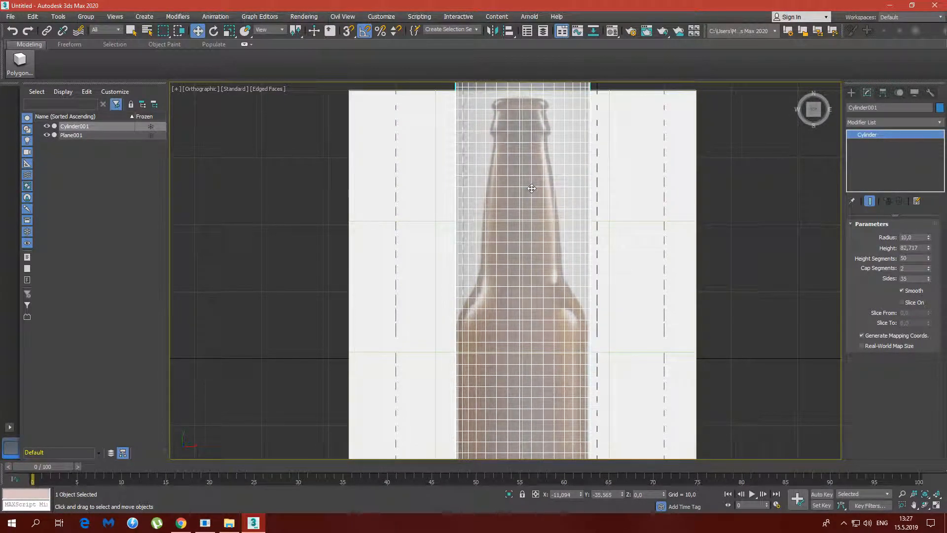
middle_drag(541, 295, 539, 238)
scroll(543, 197, down, 2)
scroll(540, 186, down, 2)
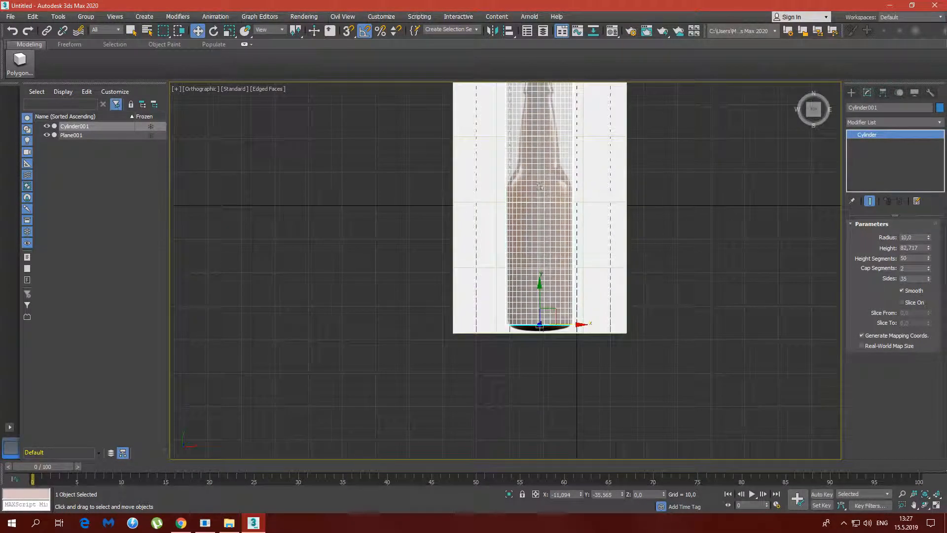
middle_drag(540, 185, 541, 249)
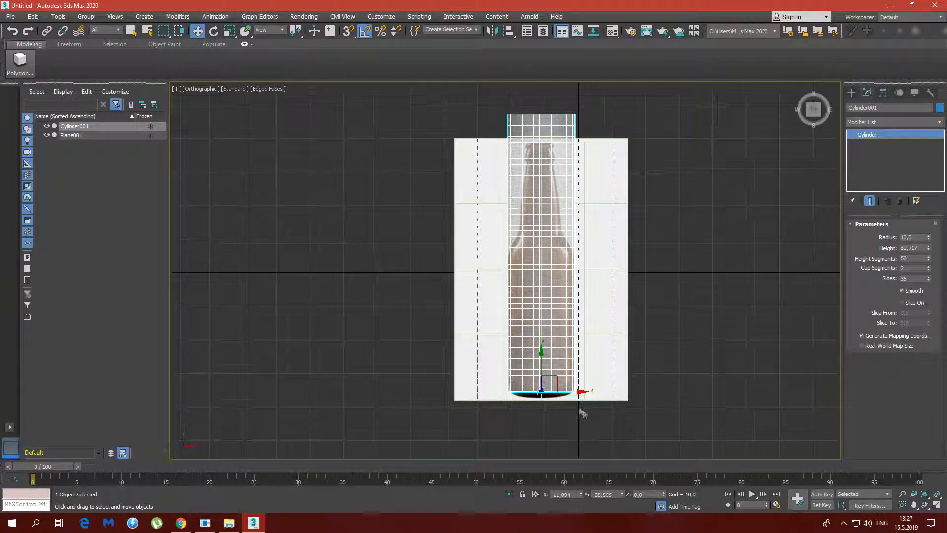
Convert the cylinder to an Editable Poly
click(744, 304)
right_click(532, 244)
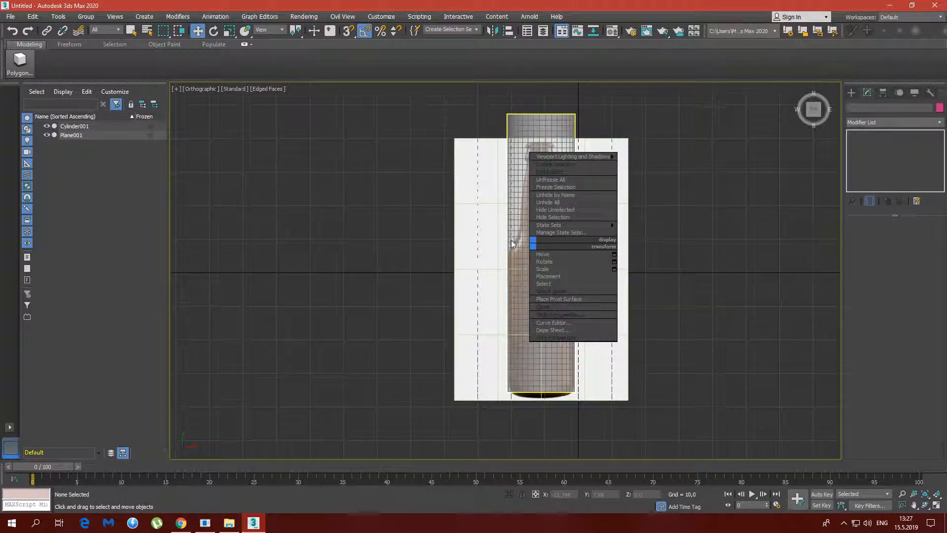
click(513, 242)
click(519, 231)
right_click(546, 265)
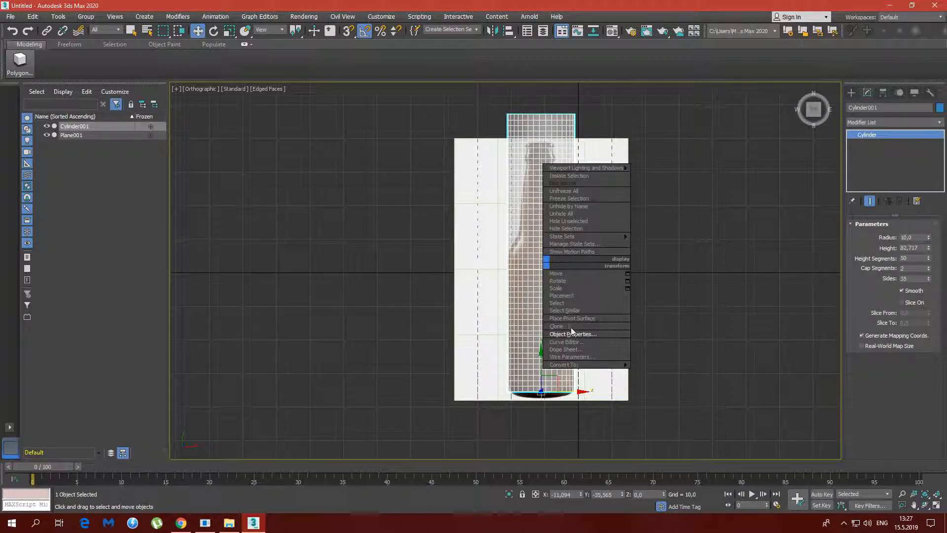
mouse_move(592, 365)
click(687, 372)
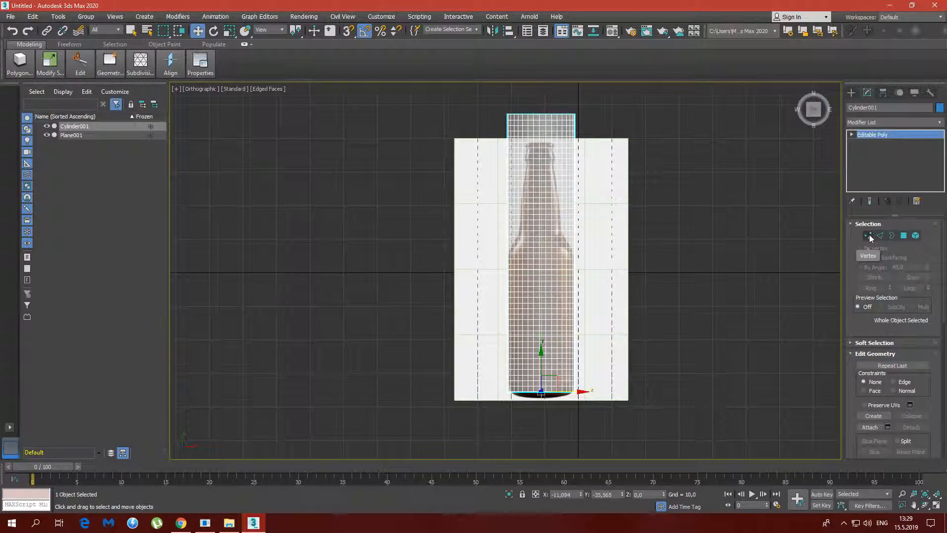
At vertex level, select the cylinder's lowest row of vertices and scale it uniformly to about 96% to follow the bottle's base
click(868, 237)
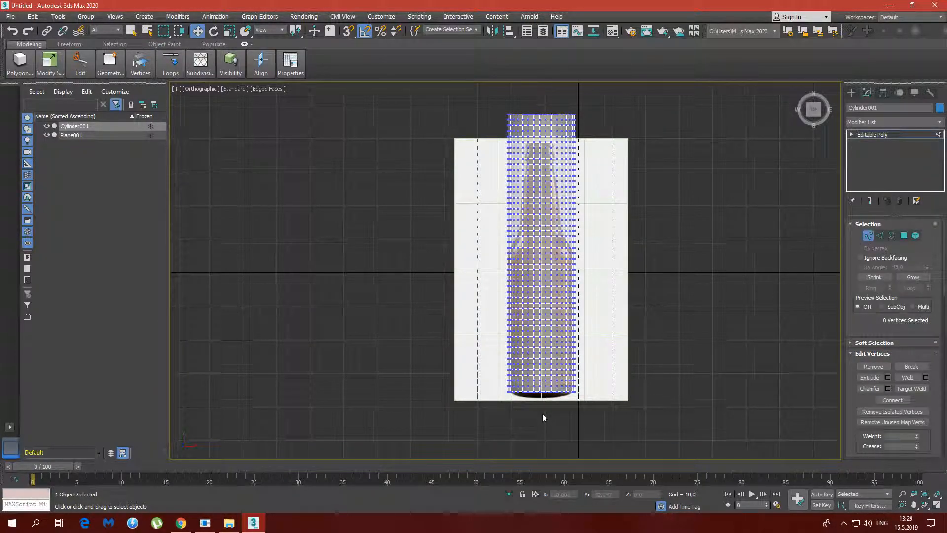
scroll(590, 408, up, 4)
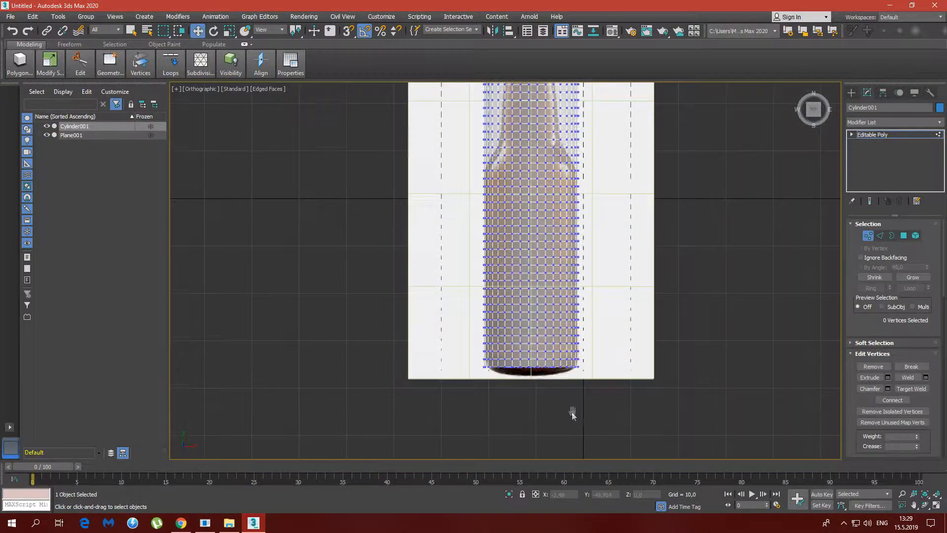
scroll(557, 393, up, 2)
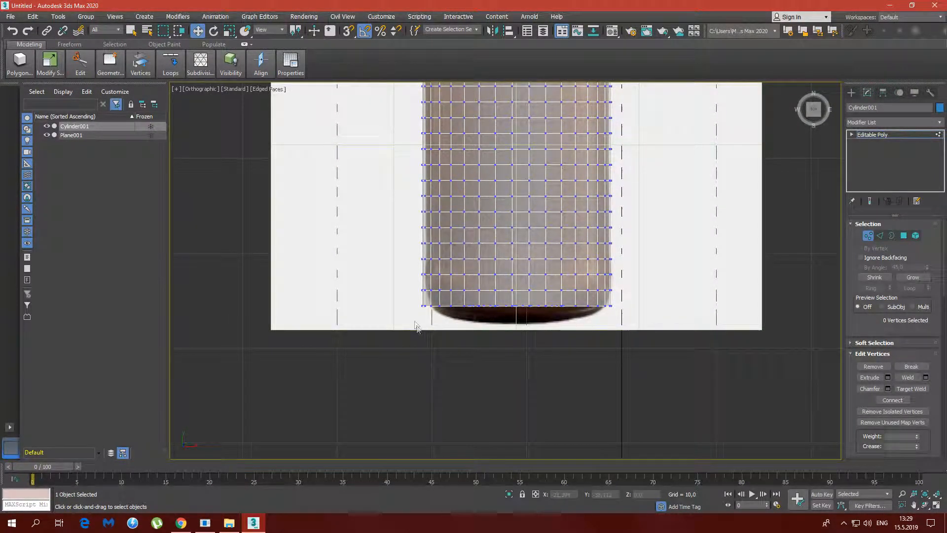
drag(414, 317, 620, 304)
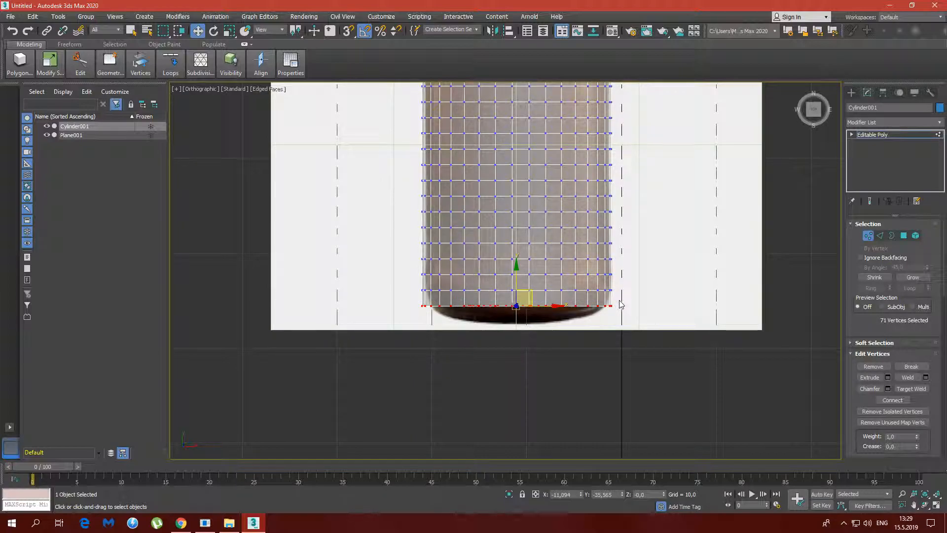
key(r)
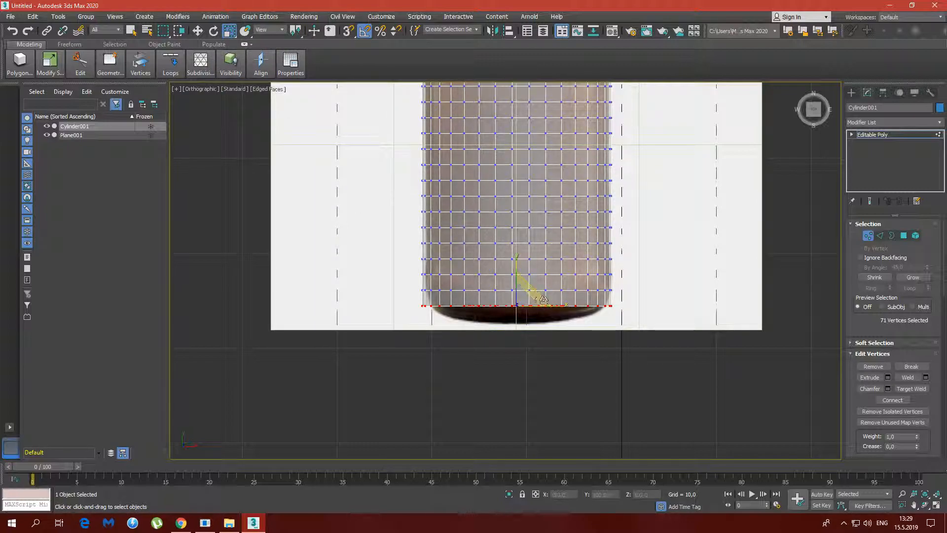
drag(522, 301, 521, 302)
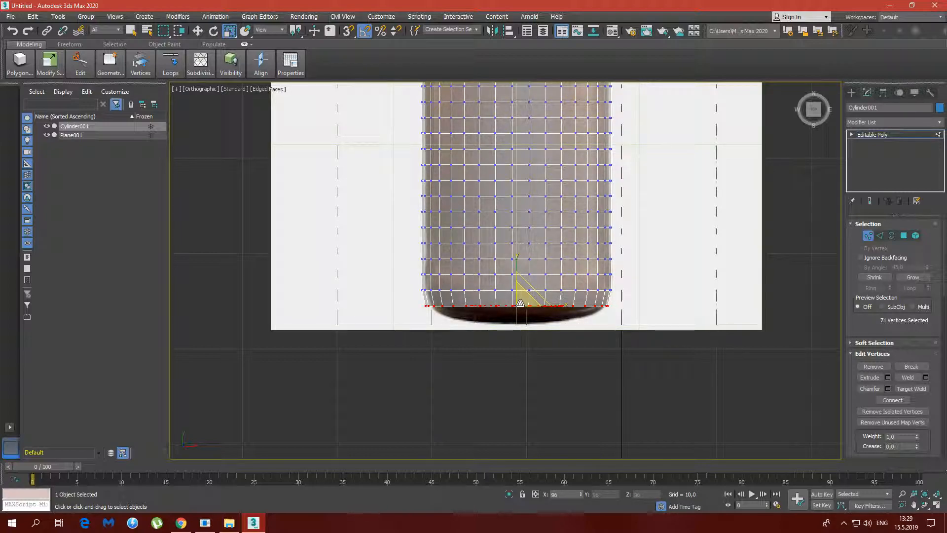
Straighten the tilted viewport to the Top view and frame the bottle's base again
alt+middle_drag(630, 296, 643, 304)
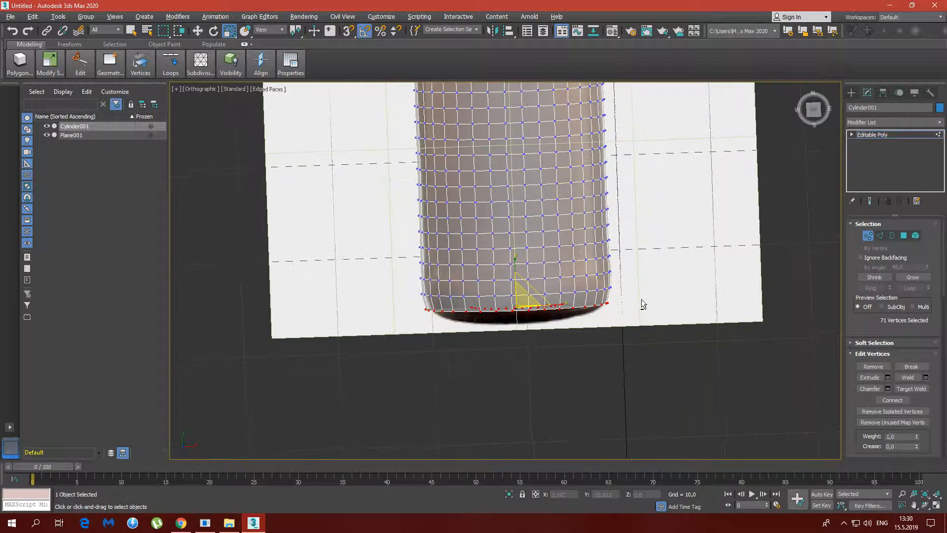
click(814, 125)
click(812, 111)
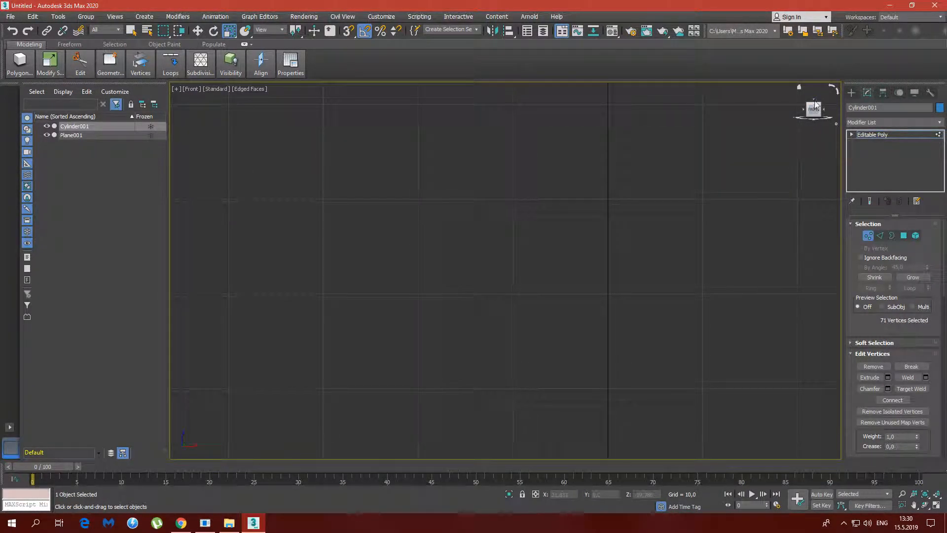
click(815, 102)
middle_drag(537, 346, 563, 175)
middle_drag(524, 255, 533, 76)
middle_drag(490, 442, 492, 235)
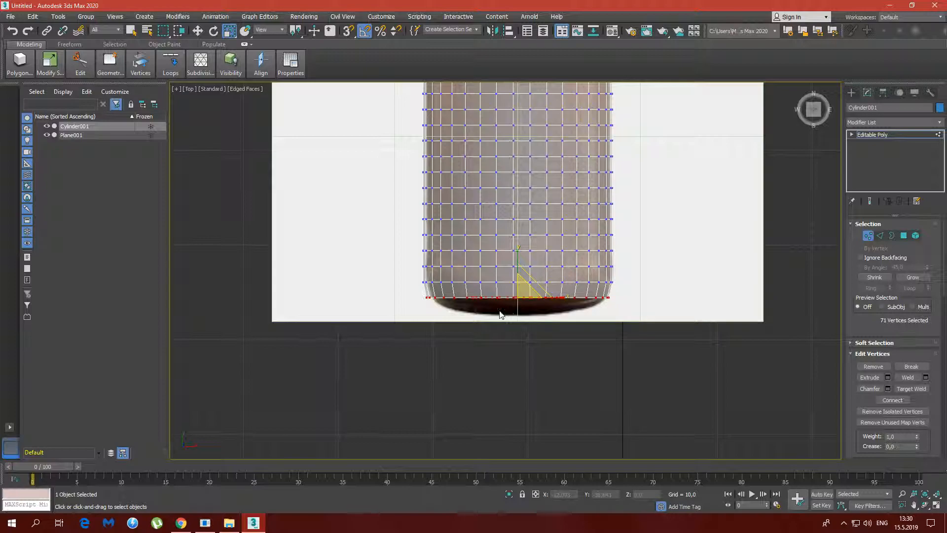
Select the fourth vertex row from the base and scale it uniformly to about 98% to match the bottle's side
drag(412, 278, 636, 289)
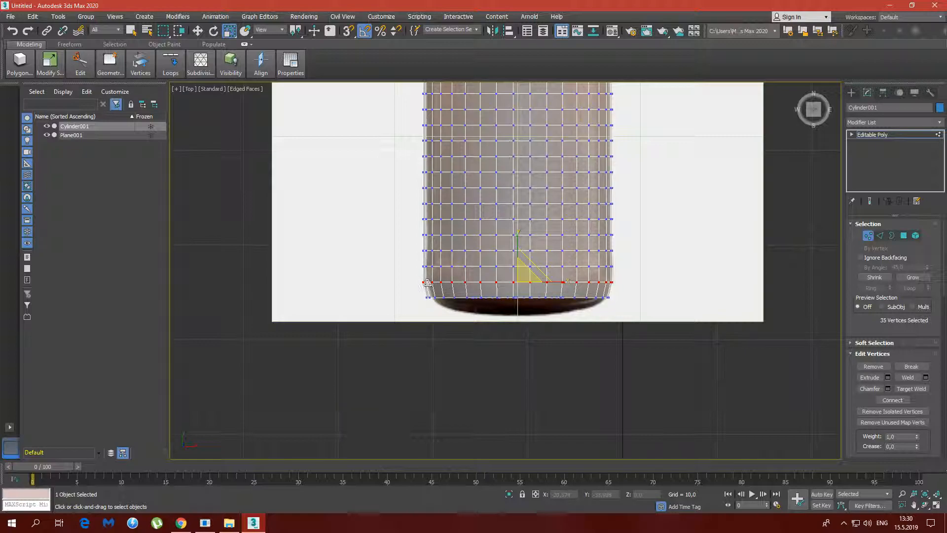
click(408, 260)
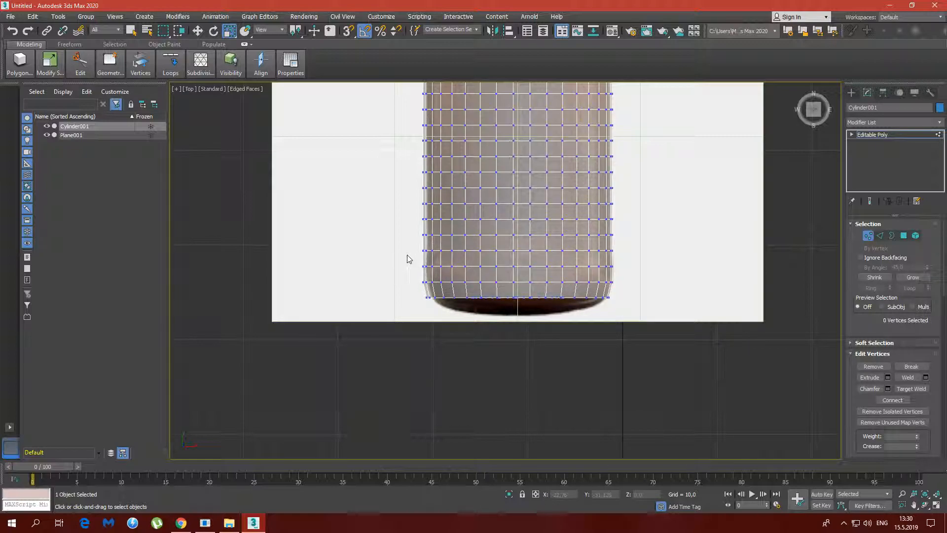
drag(409, 255, 624, 277)
click(686, 258)
drag(420, 249, 624, 255)
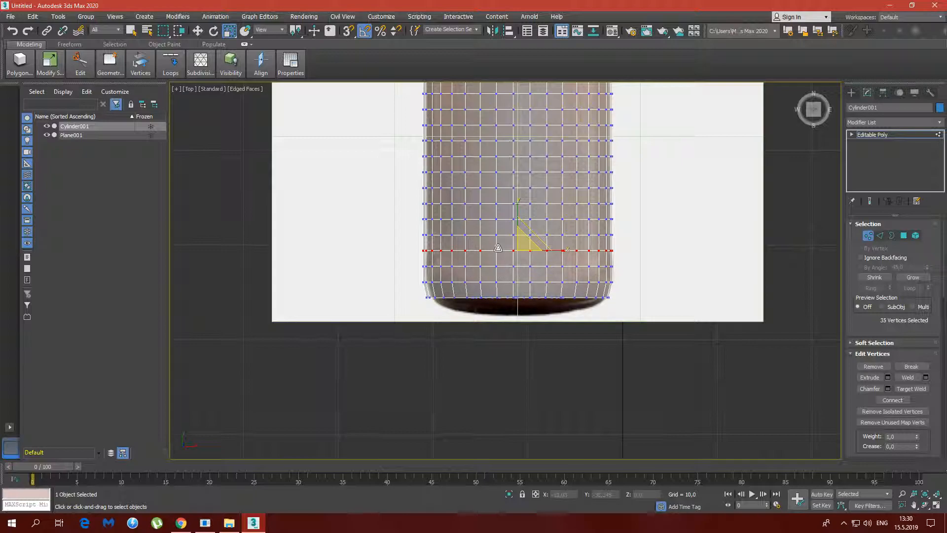
drag(526, 246, 526, 245)
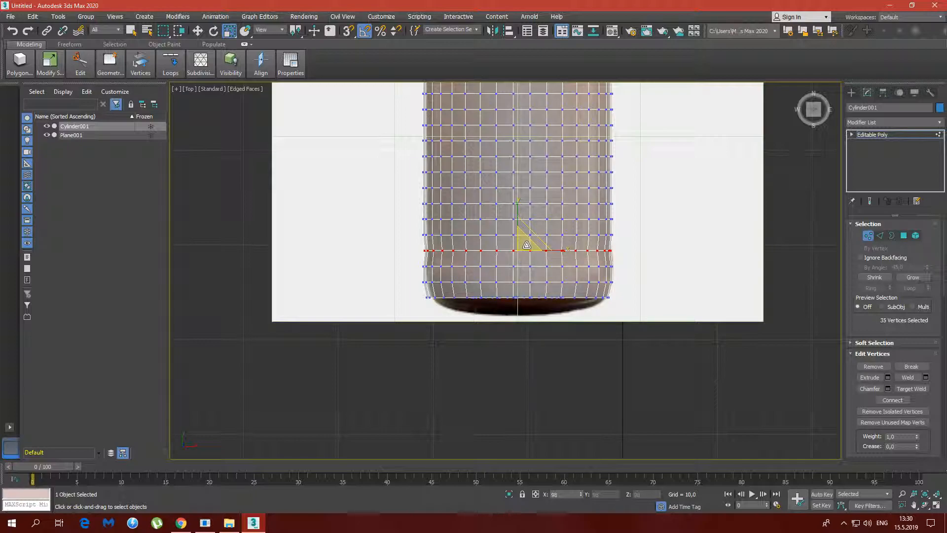
drag(526, 245, 524, 258)
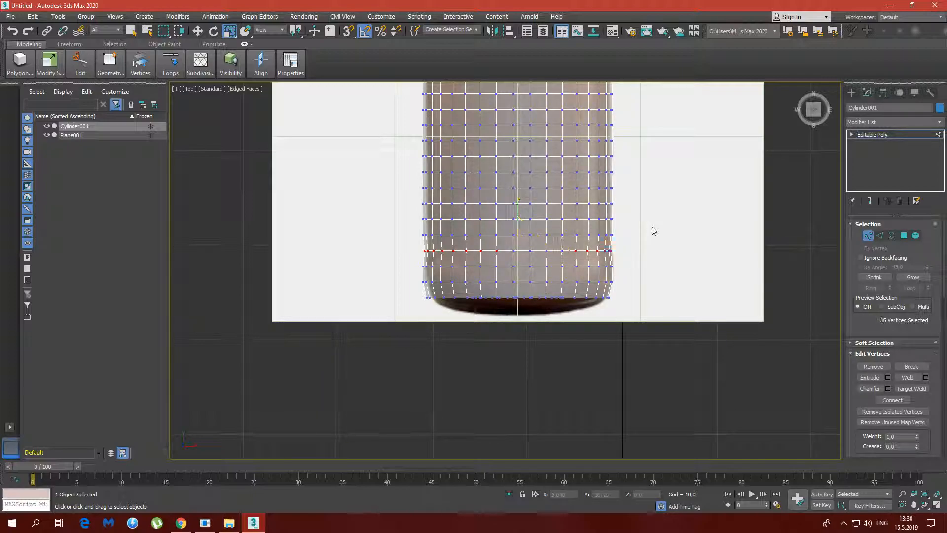
Select all vertex rows of the straight body up to the shoulder and scale them slightly inward to the bottle's sides
scroll(656, 186, down, 1)
middle_drag(638, 261, 632, 307)
drag(464, 120, 609, 355)
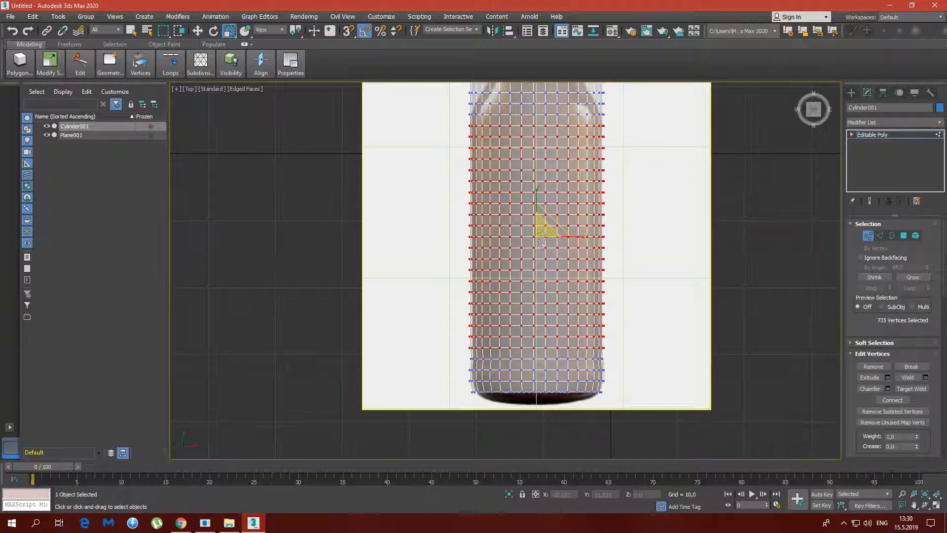
scroll(540, 232, up, 5)
drag(536, 215, 536, 218)
middle_drag(531, 378, 552, 144)
scroll(472, 295, down, 3)
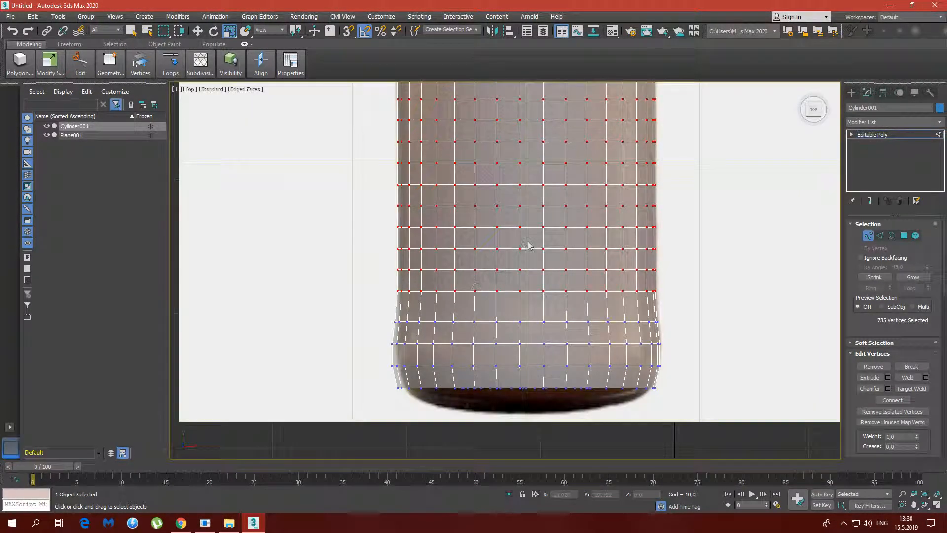
middle_drag(507, 313, 494, 395)
middle_drag(498, 248, 481, 375)
middle_drag(499, 222, 508, 306)
click(702, 239)
Lower the first vertex row above the narrowed body to the shoulder's start and scale it to about 97%
middle_drag(468, 217, 455, 268)
middle_drag(350, 253, 364, 249)
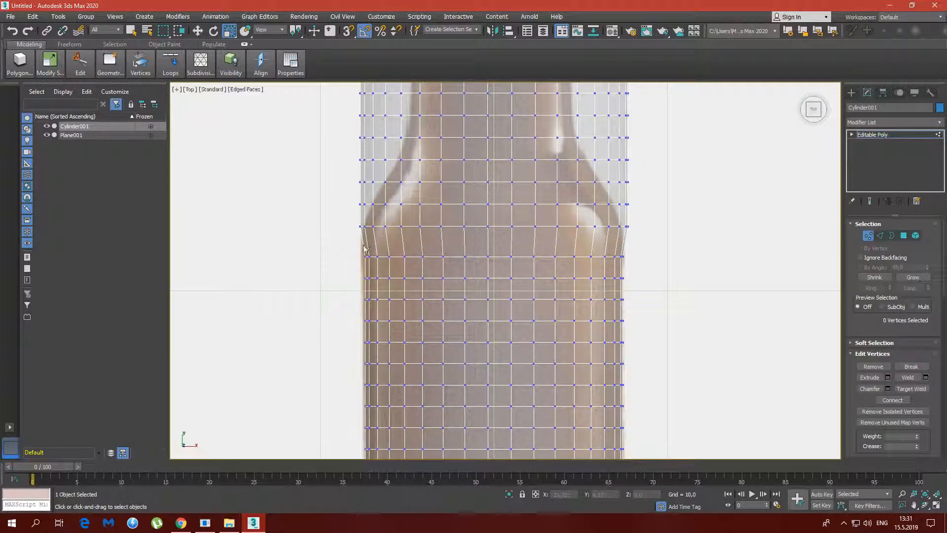
drag(625, 239, 625, 239)
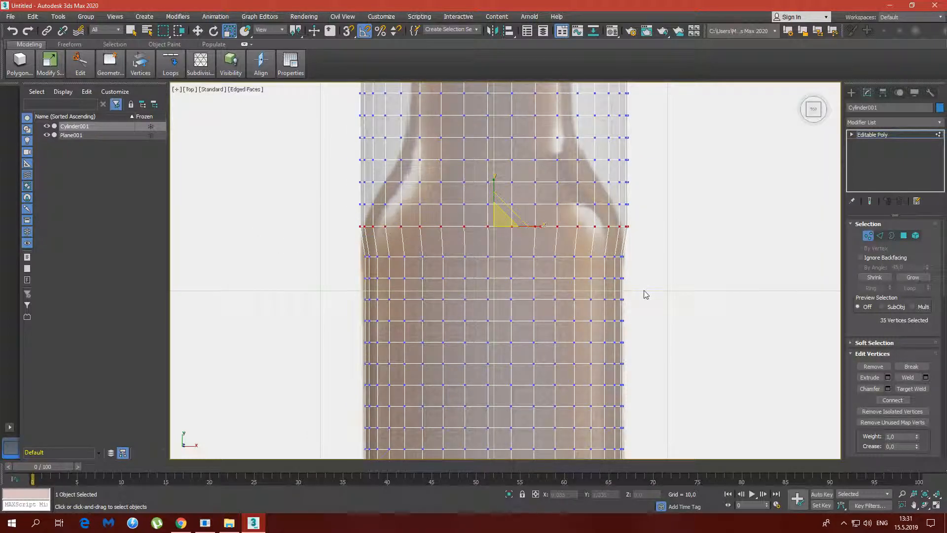
key(w)
drag(495, 196, 502, 237)
key(r)
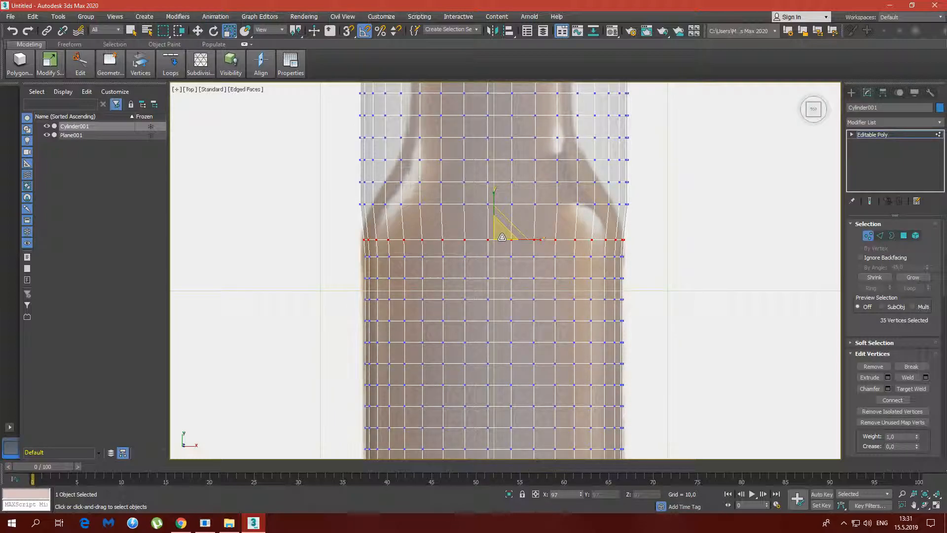
Lower the second vertex row above the body closer to the first and scale it in to the shoulder outline
middle_drag(307, 198, 277, 228)
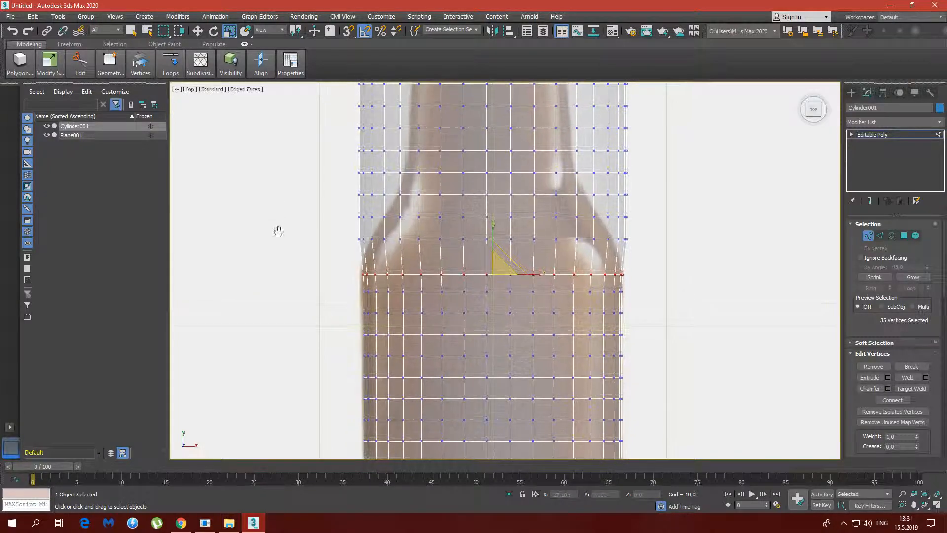
drag(337, 227, 641, 258)
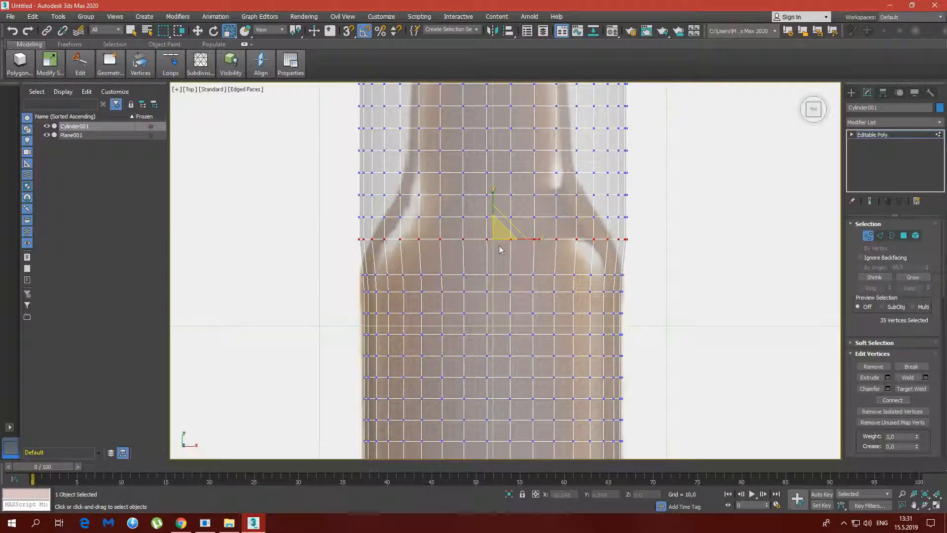
key(w)
drag(496, 221, 500, 249)
key(r)
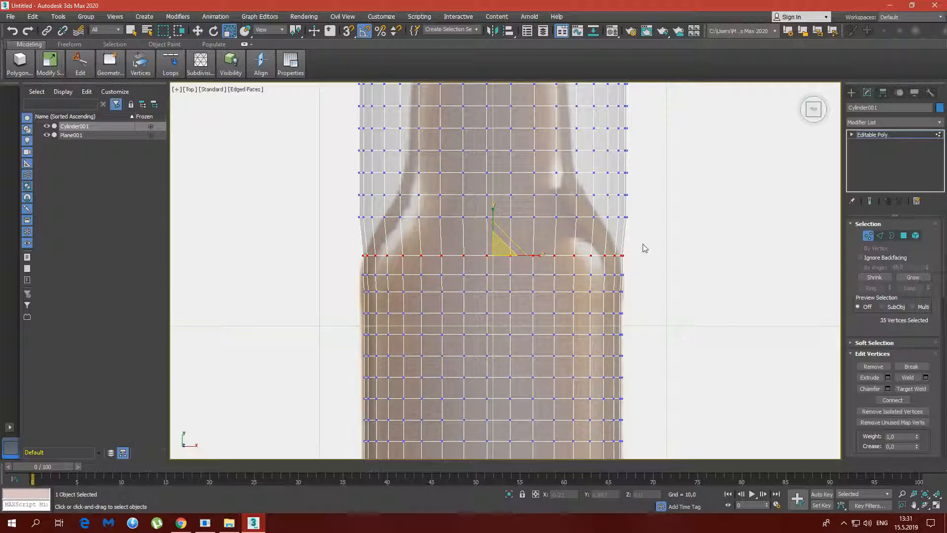
Lower the third shoulder vertex row to about Y 7.739 and scale it in to the curving shoulder outline
middle_drag(641, 248, 637, 273)
drag(344, 228, 641, 265)
key(w)
drag(489, 243, 495, 259)
key(r)
Lower the fourth shoulder vertex row and scale it in to the bottle's narrowing outline below the neck
key(w)
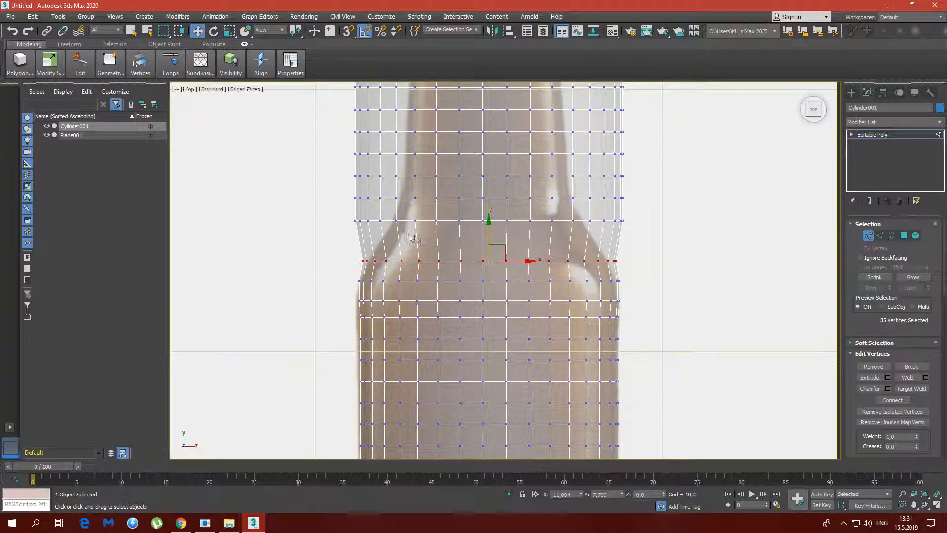
drag(339, 207, 619, 238)
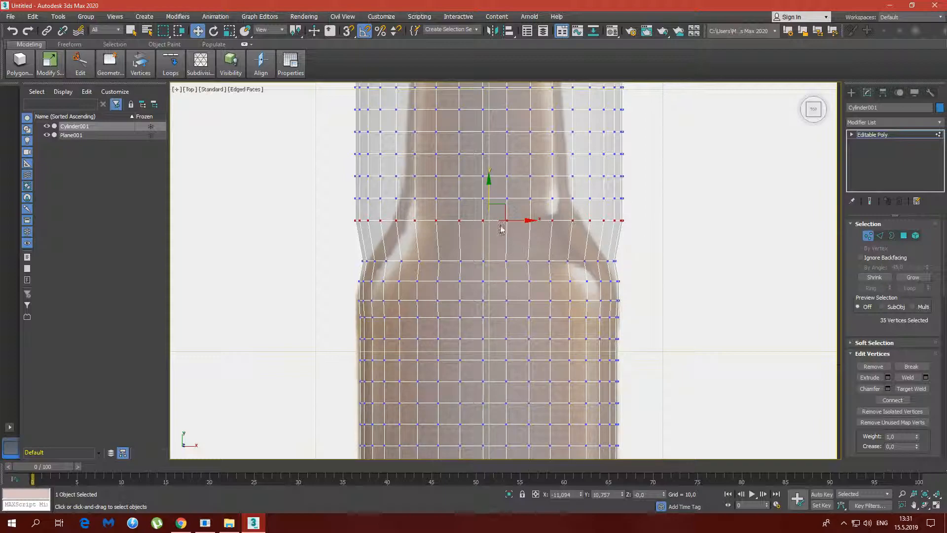
drag(489, 196, 493, 243)
key(r)
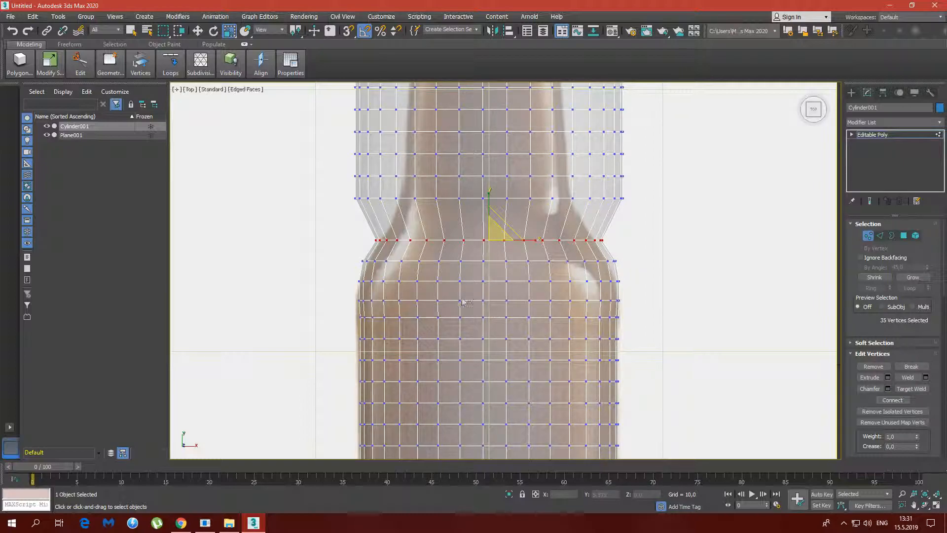
Lower the fifth shoulder vertex row closer to the fourth and scale it in to the bottle's outline
middle_drag(461, 244, 457, 288)
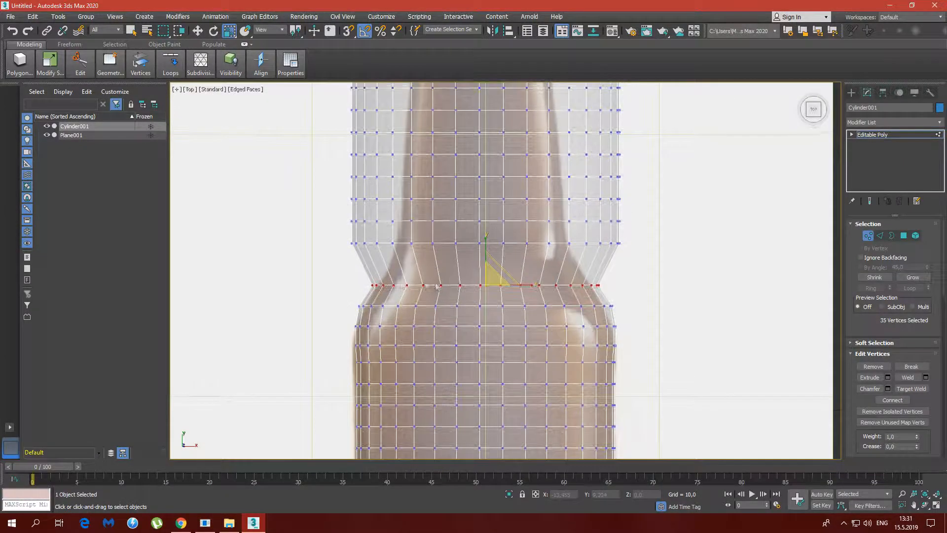
drag(337, 230, 641, 254)
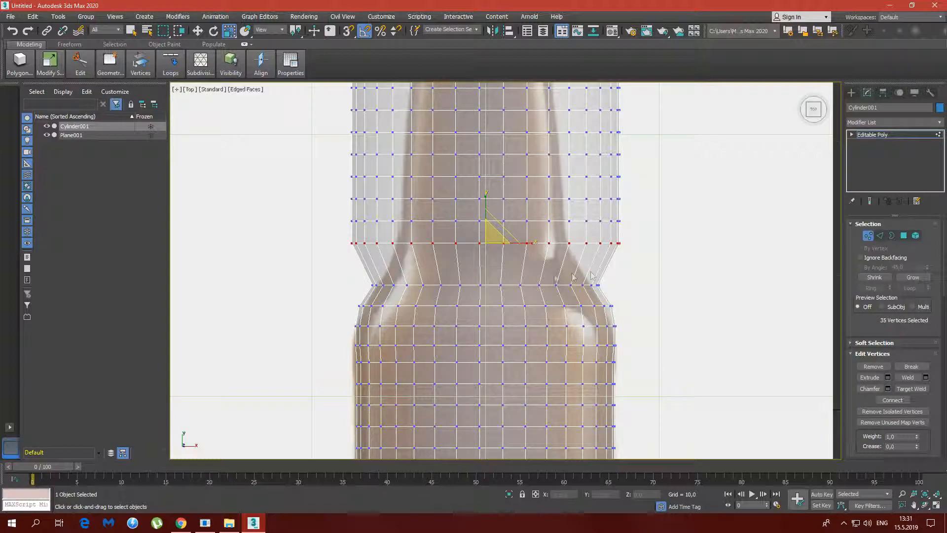
drag(491, 239, 489, 263)
key(w)
drag(486, 226, 491, 254)
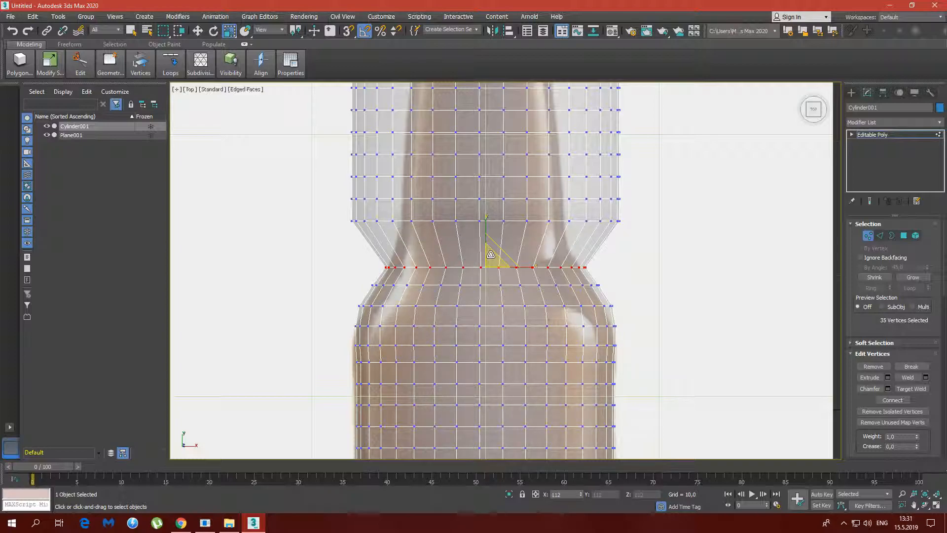
Lower the sixth shoulder vertex row and scale it to about 68% to follow the curve into the neck
drag(330, 218, 614, 242)
key(w)
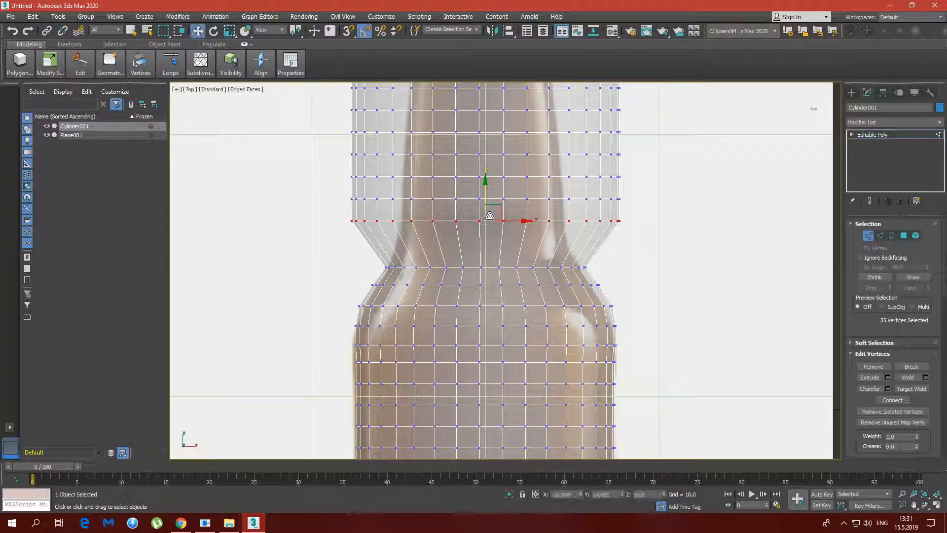
drag(487, 207, 486, 266)
key(r)
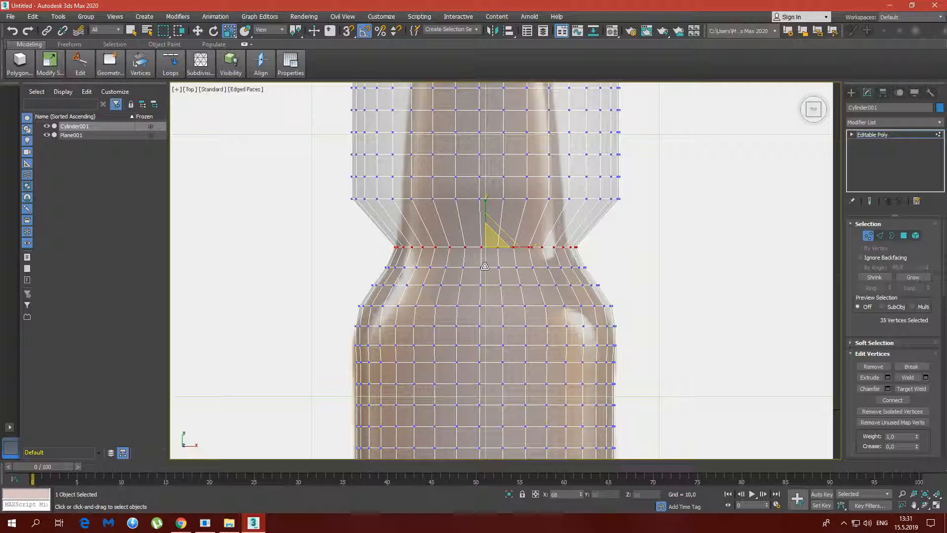
Lower the seventh vertex row to the base of the neck and scale it to about 64%
key(w)
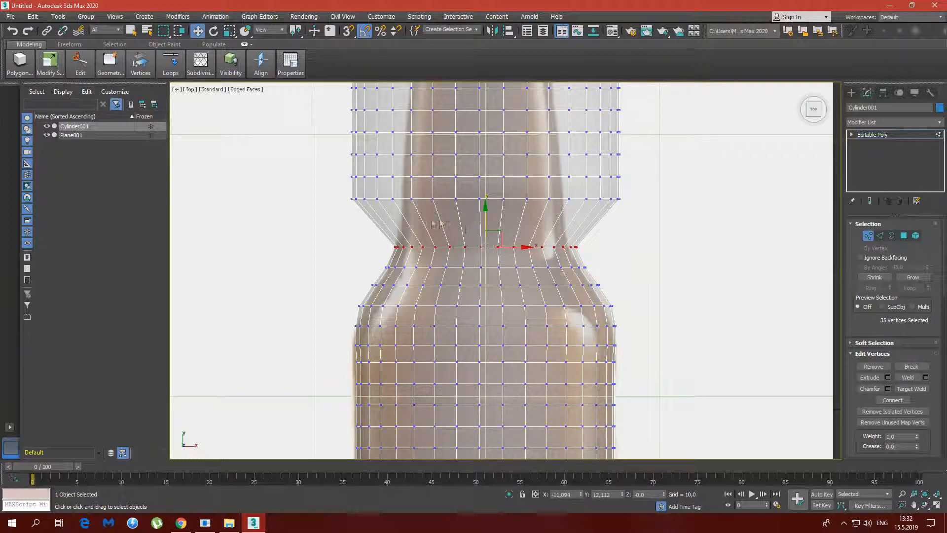
drag(334, 186, 636, 213)
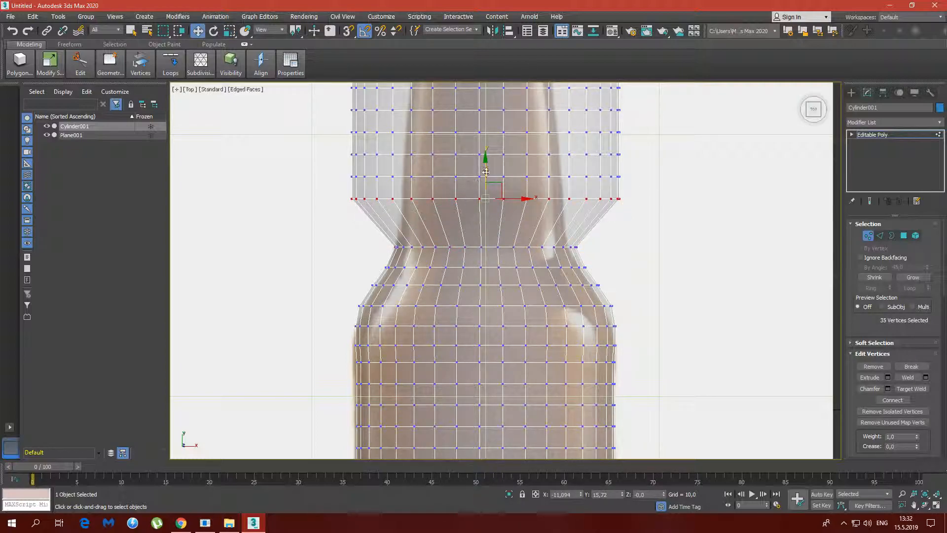
drag(485, 172, 486, 249)
key(r)
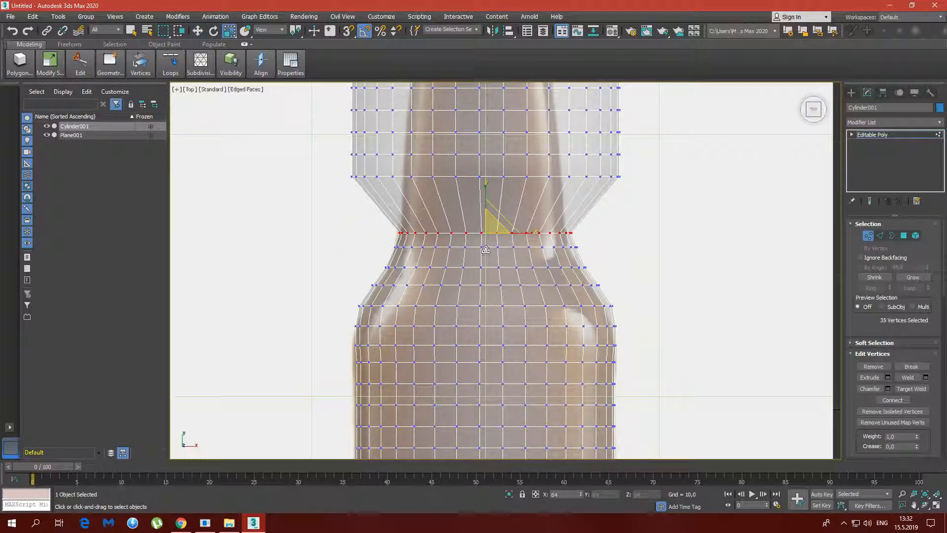
Lower the eighth vertex row just above the neck's base and scale it to about 64%
middle_drag(675, 249, 665, 327)
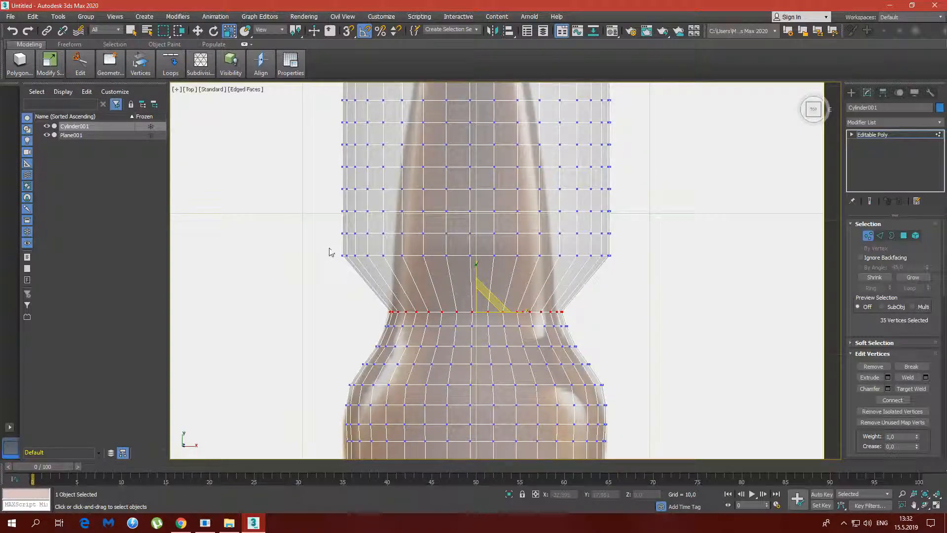
key(w)
mouse_move(483, 307)
mouse_down()
mouse_move(482, 250)
mouse_move(485, 310)
mouse_up()
key(r)
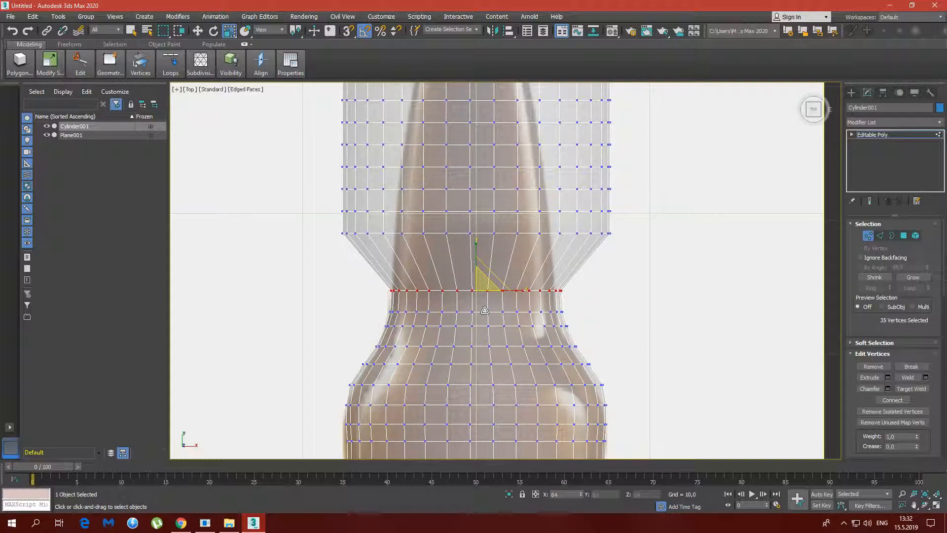
Lower the ninth vertex row along the lower neck and scale it in to the neck outline
middle_drag(400, 273, 399, 366)
key(w)
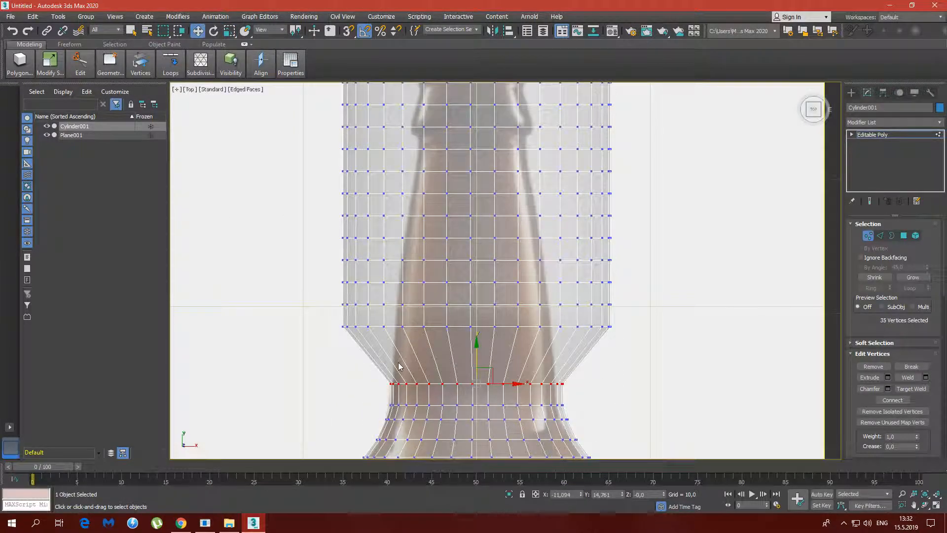
drag(332, 318, 611, 351)
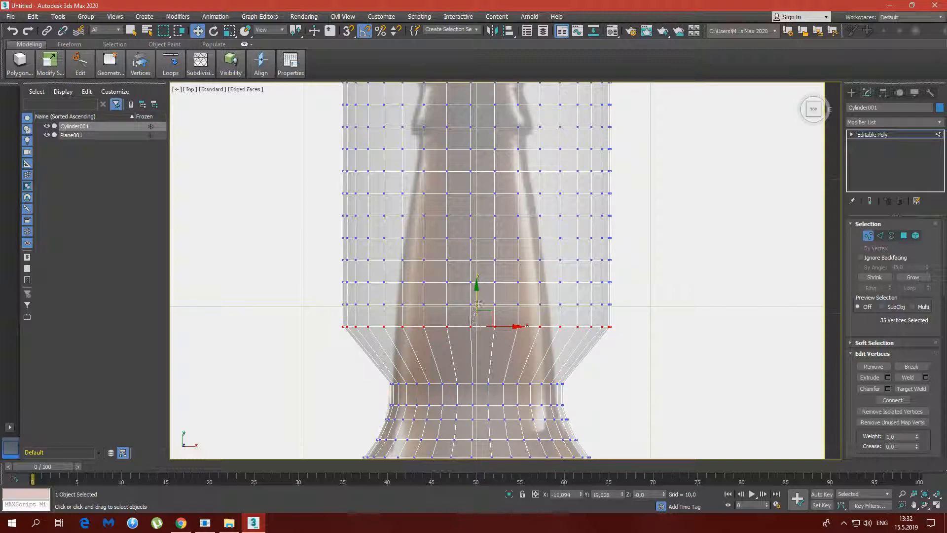
key(r)
drag(478, 305, 482, 376)
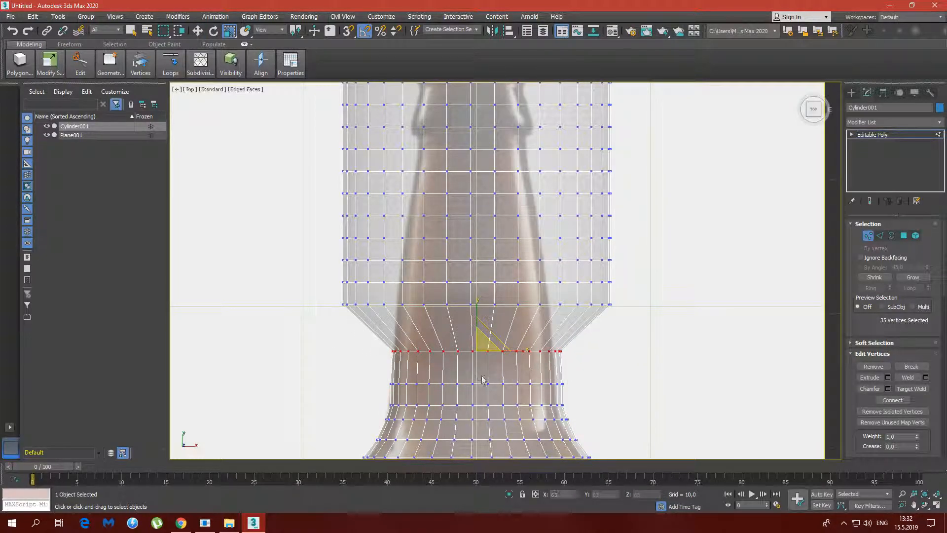
Select all unscaled vertex rows above the ninth row and lower them together closer to the narrowed neck
middle_drag(637, 380, 686, 413)
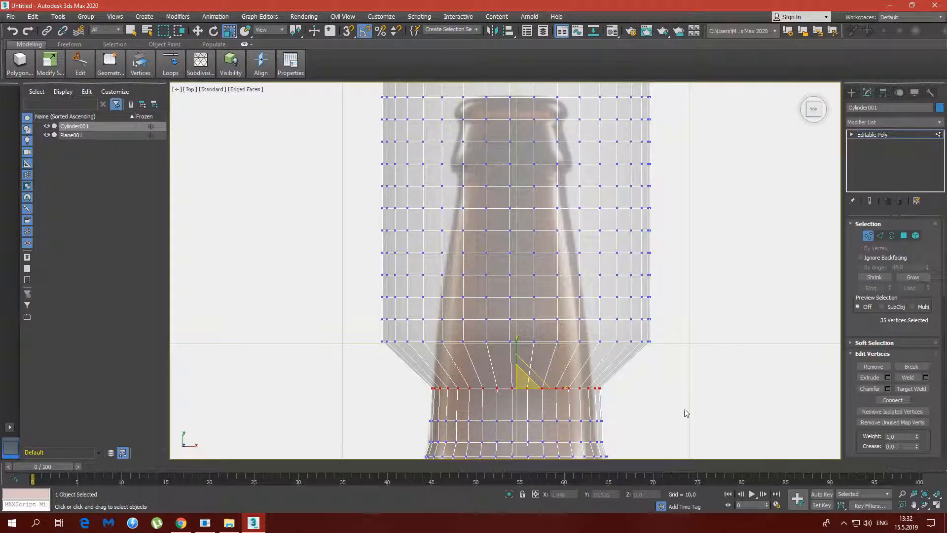
middle_drag(707, 279, 706, 333)
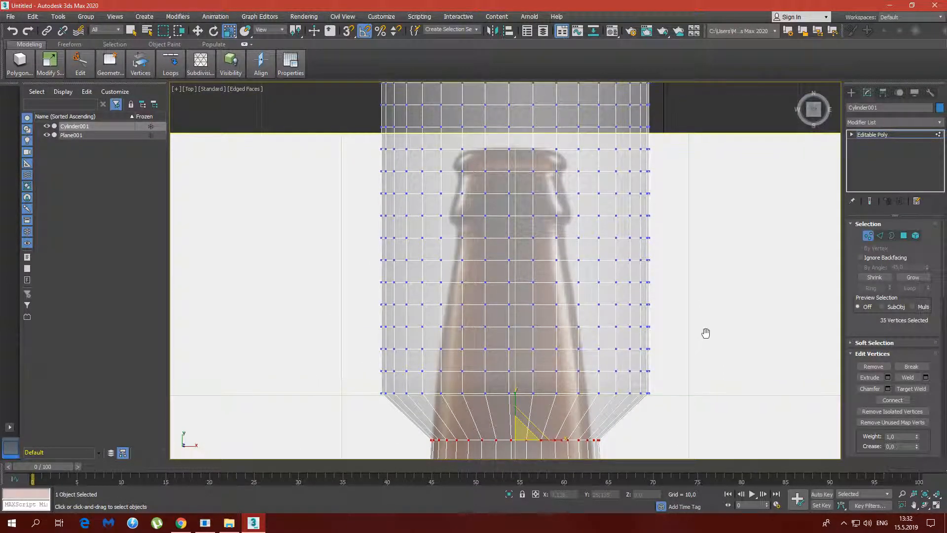
click(358, 393)
drag(414, 381, 658, 83)
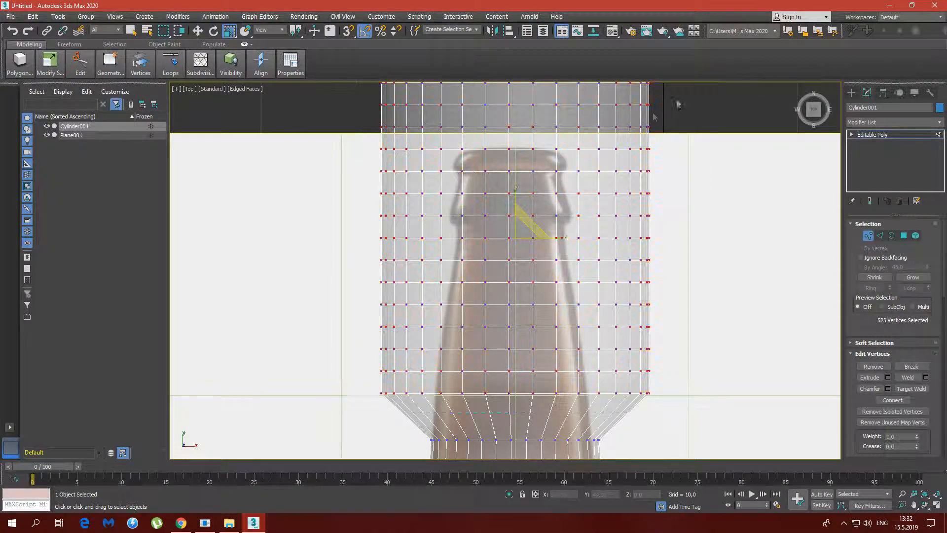
key(w)
drag(516, 207, 517, 231)
Scale the tenth vertex row in to the reference neck's width and clear the selection
click(715, 440)
middle_drag(714, 439, 681, 328)
drag(387, 262, 694, 277)
key(r)
drag(545, 261, 540, 295)
click(671, 301)
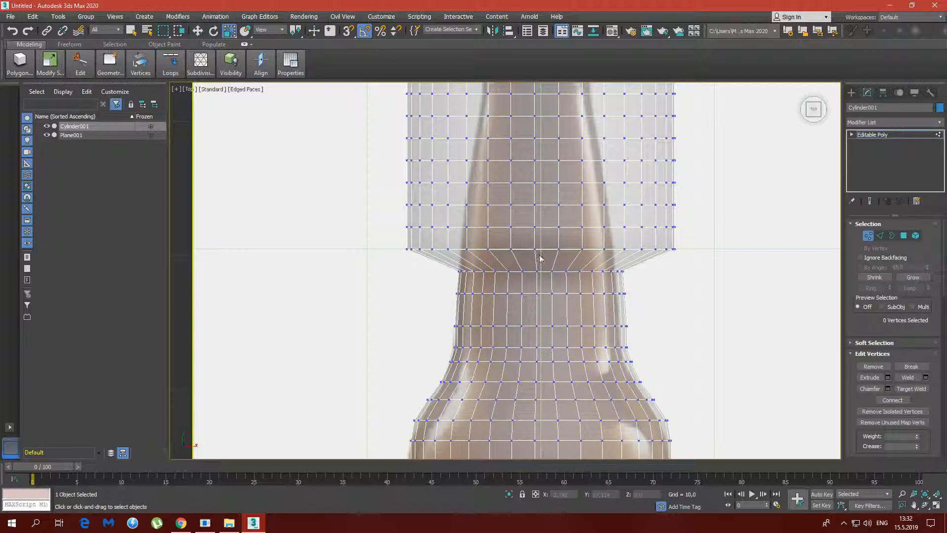
Select the eleventh vertex row and scale it to about 60% to match the tapering neck
drag(403, 244, 697, 261)
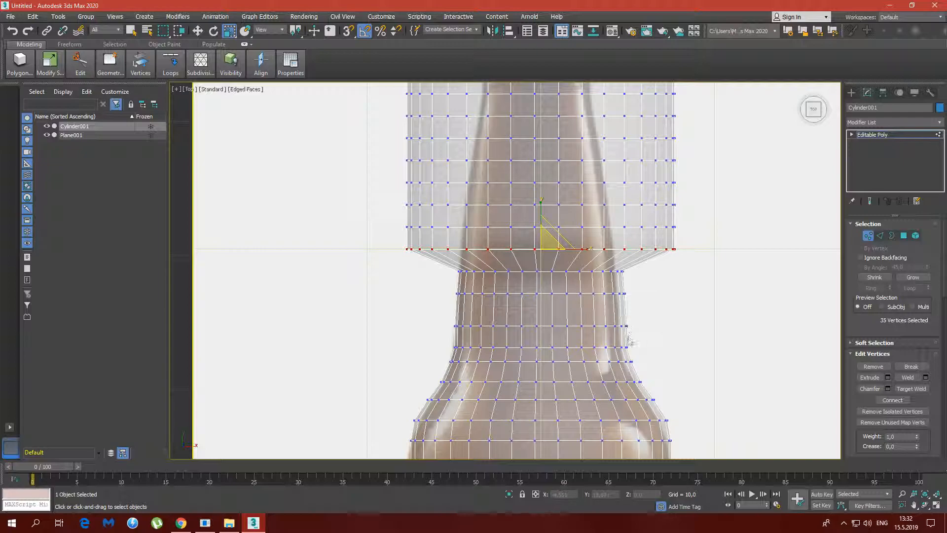
click(641, 360)
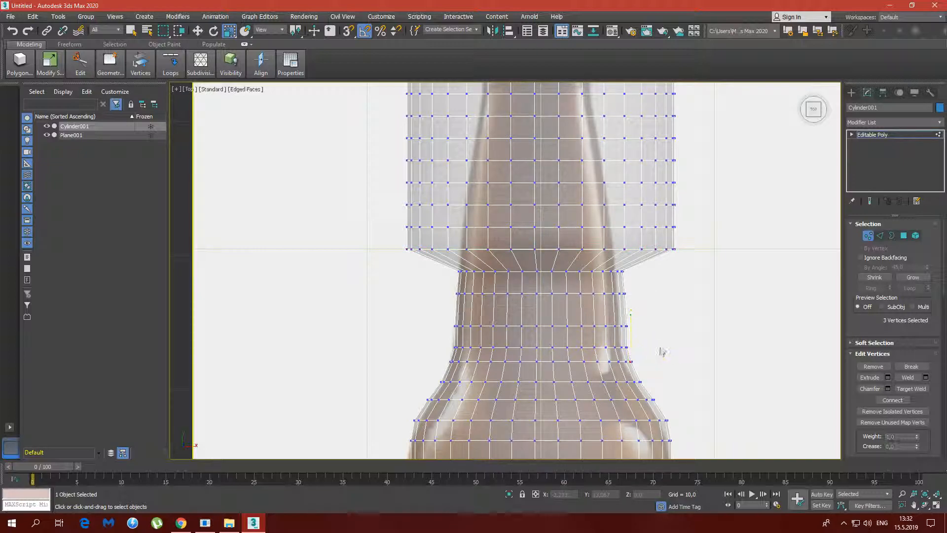
drag(393, 242, 648, 272)
drag(546, 246, 536, 278)
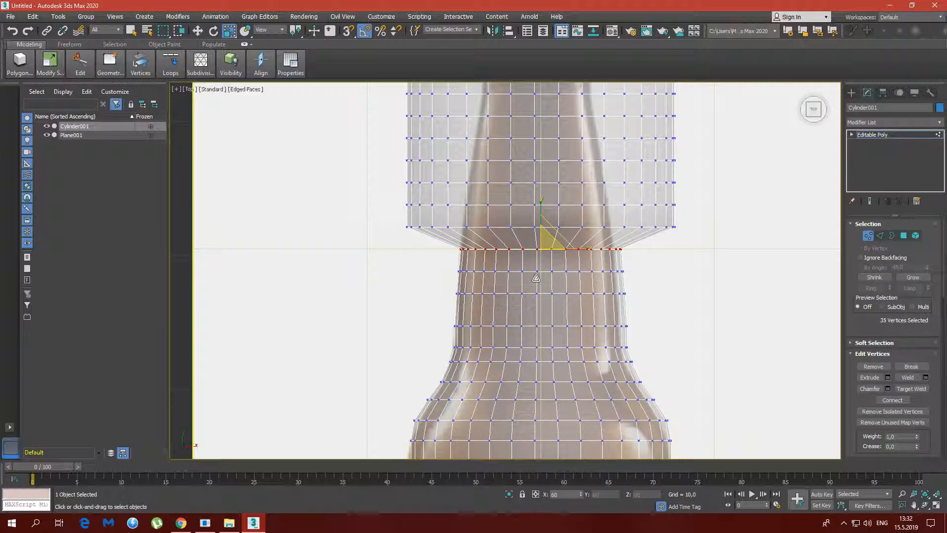
Scale the twelfth vertex row in to the neck outline and the thirteenth row to about 58%
middle_drag(651, 268, 652, 302)
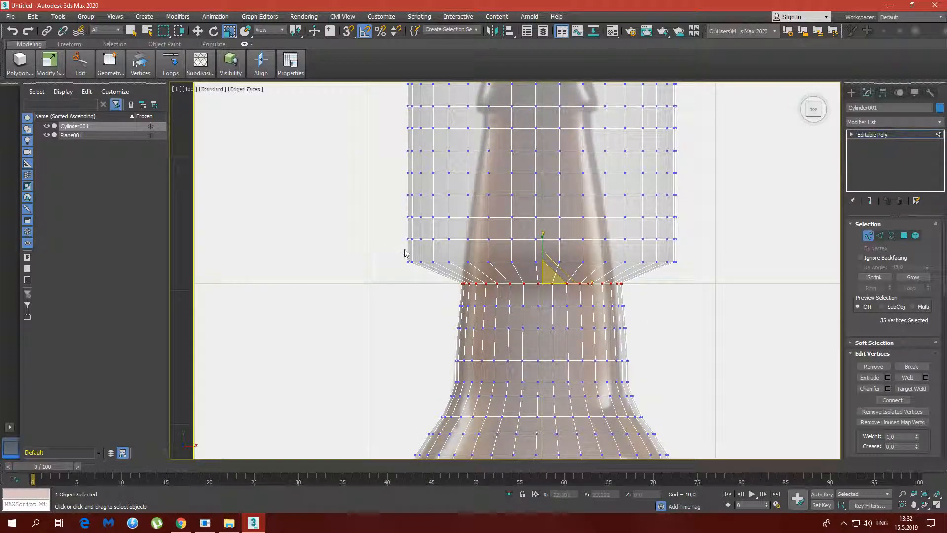
drag(394, 247, 688, 274)
drag(552, 253, 552, 290)
click(398, 235)
drag(590, 256, 675, 257)
drag(549, 225, 541, 271)
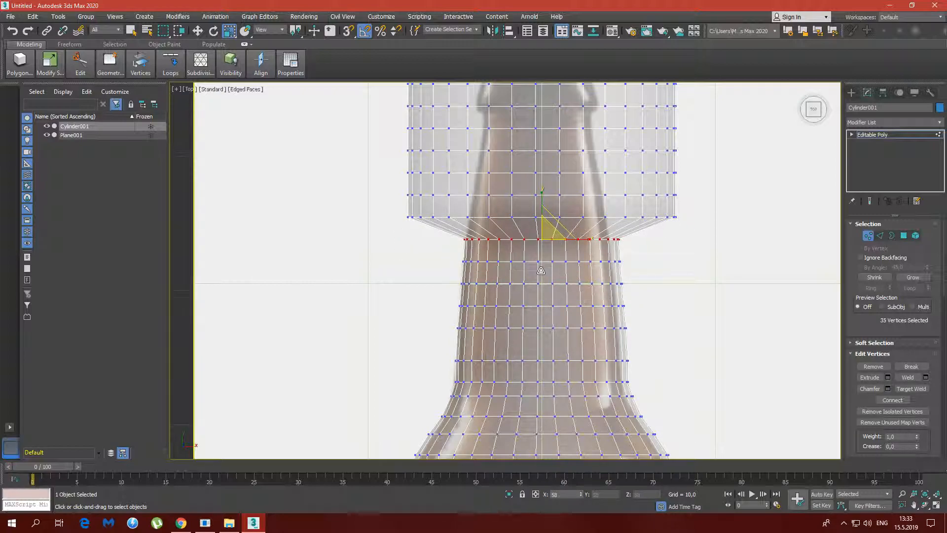
Scale the fourteenth vertex row to about 55% to continue the neck's taper
middle_drag(653, 264, 645, 331)
click(372, 270)
drag(372, 270, 660, 302)
drag(540, 271, 531, 318)
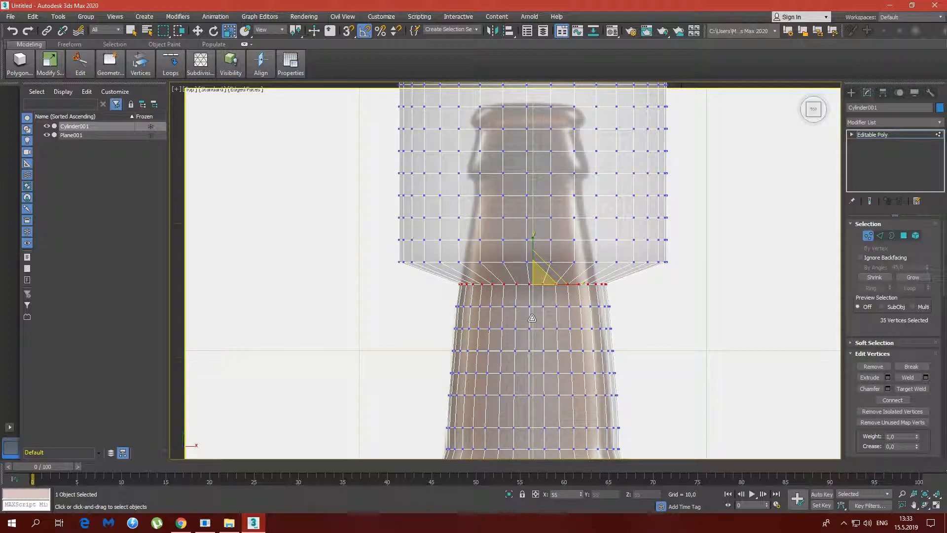
Scale the next three vertex rows together to about 53% and move them down about 0.848 along Y
drag(387, 212, 665, 282)
drag(540, 228, 529, 283)
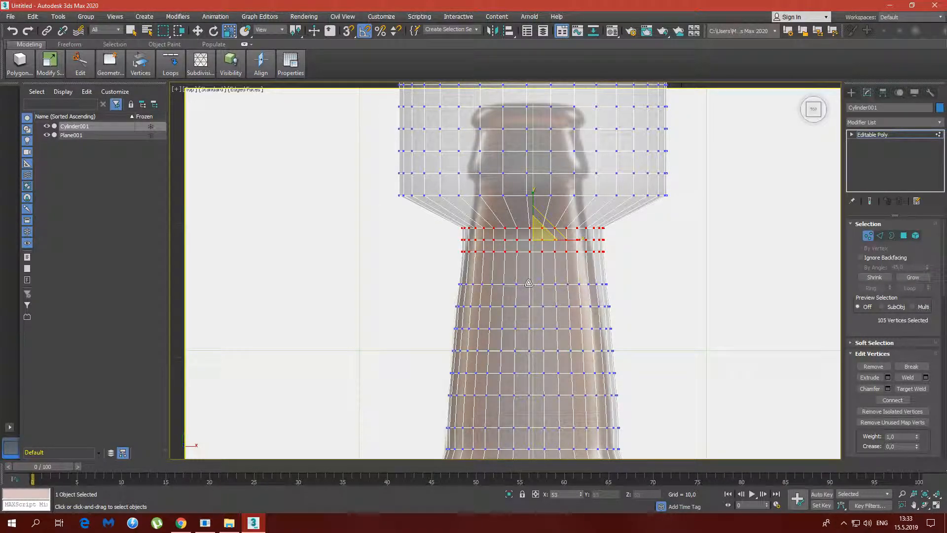
key(w)
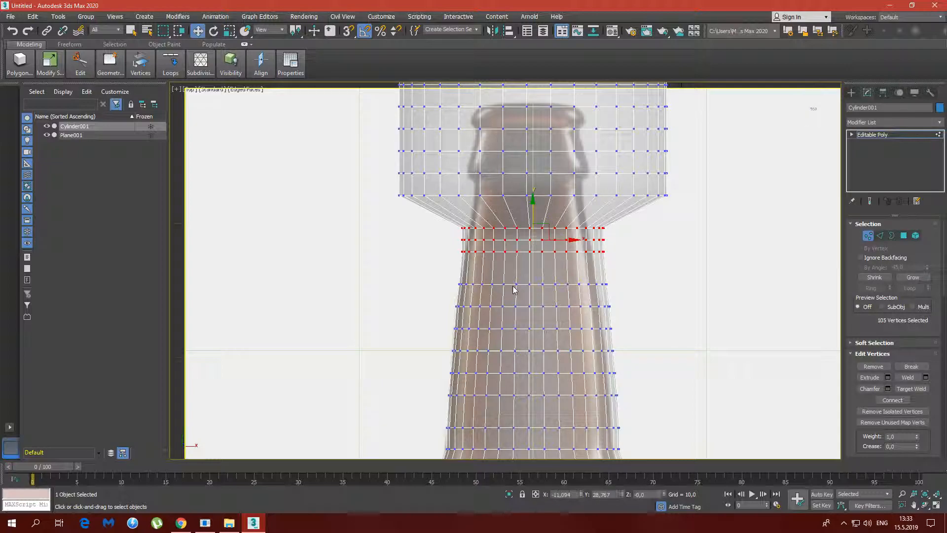
drag(534, 222, 534, 233)
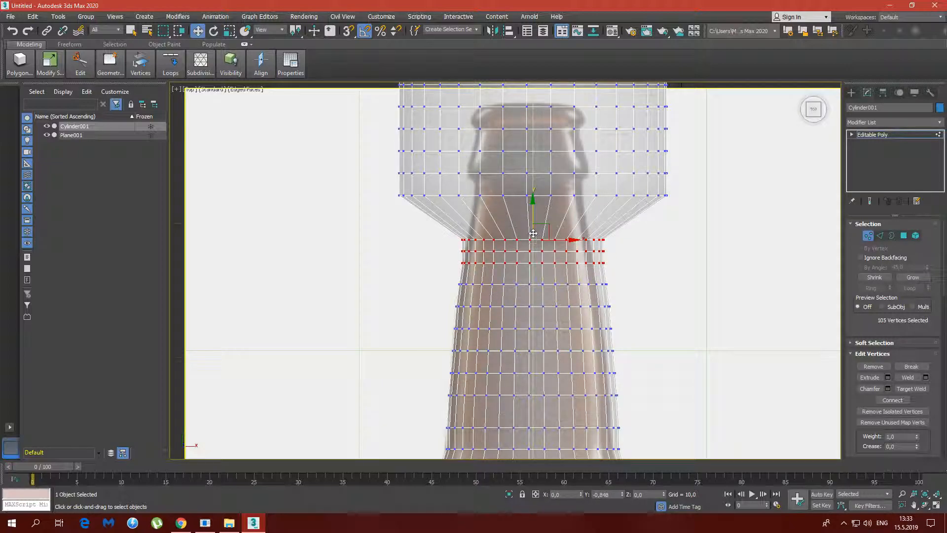
Raise the middle and upper of the three compressed neck rows to space them evenly along the upper neck
click(646, 271)
drag(499, 250, 612, 260)
drag(534, 231, 535, 219)
click(472, 224)
drag(444, 217, 627, 236)
drag(533, 208, 532, 196)
Scale the middle of the three rows slightly in and the upper one to about 85% along the neck's taper
click(632, 256)
drag(635, 251, 445, 238)
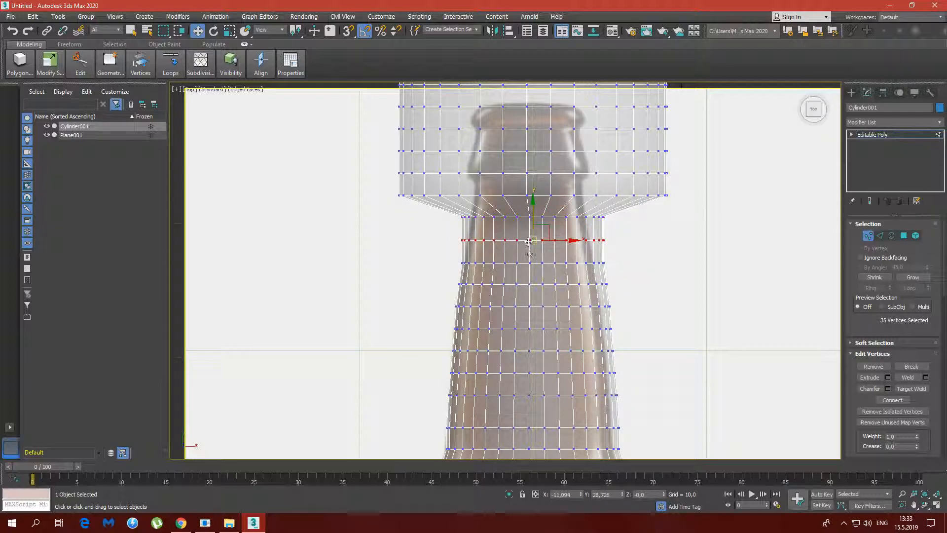
key(r)
drag(539, 233, 536, 237)
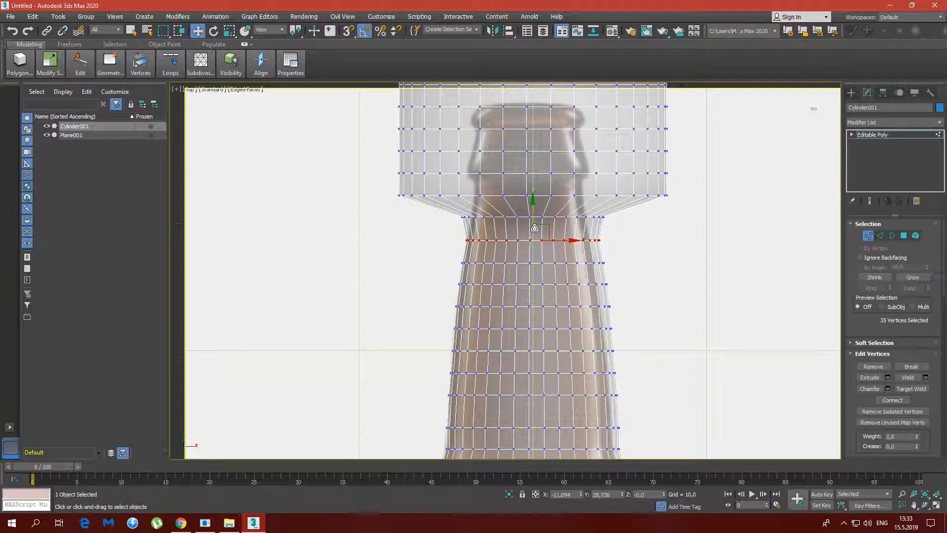
drag(539, 231, 536, 221)
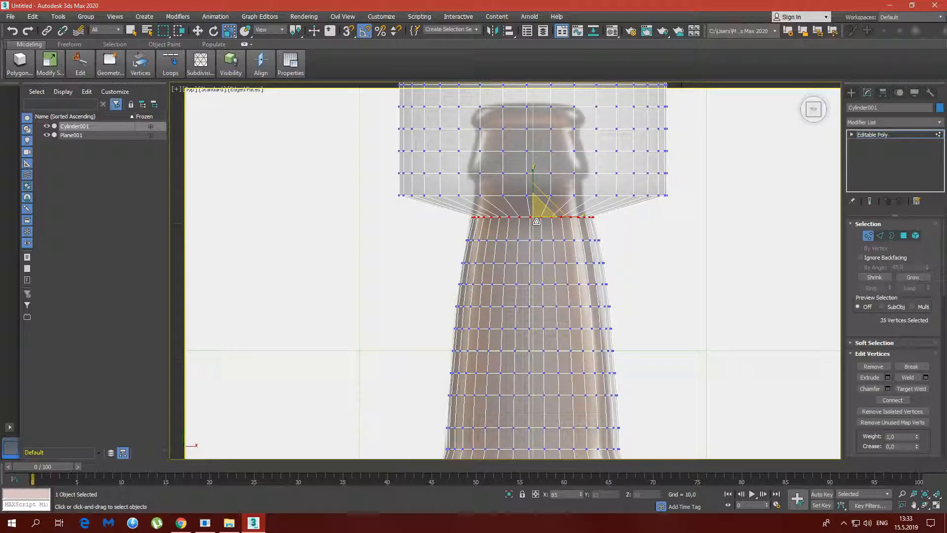
Scale the eighteenth vertex row, just below the bottle's collar, to about 44%
middle_drag(616, 249, 606, 298)
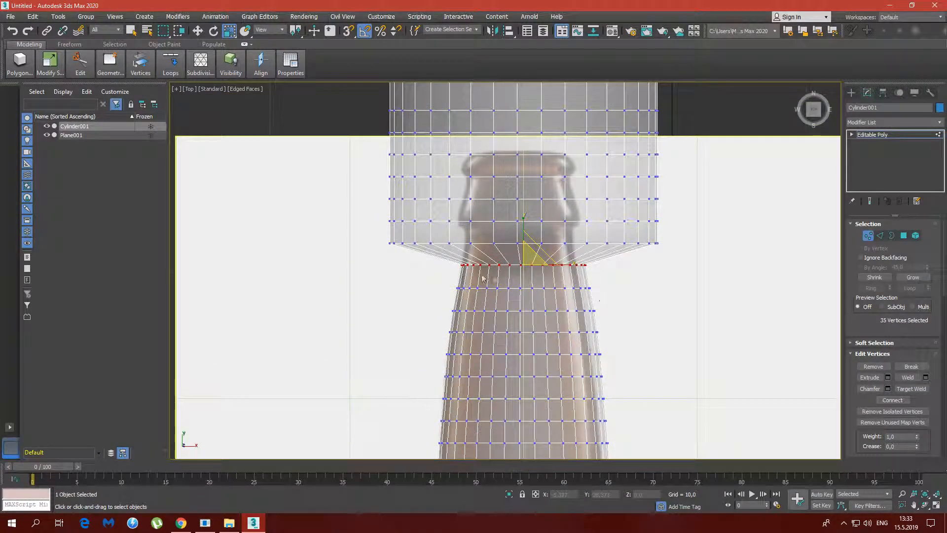
drag(376, 234, 669, 249)
drag(529, 245, 516, 300)
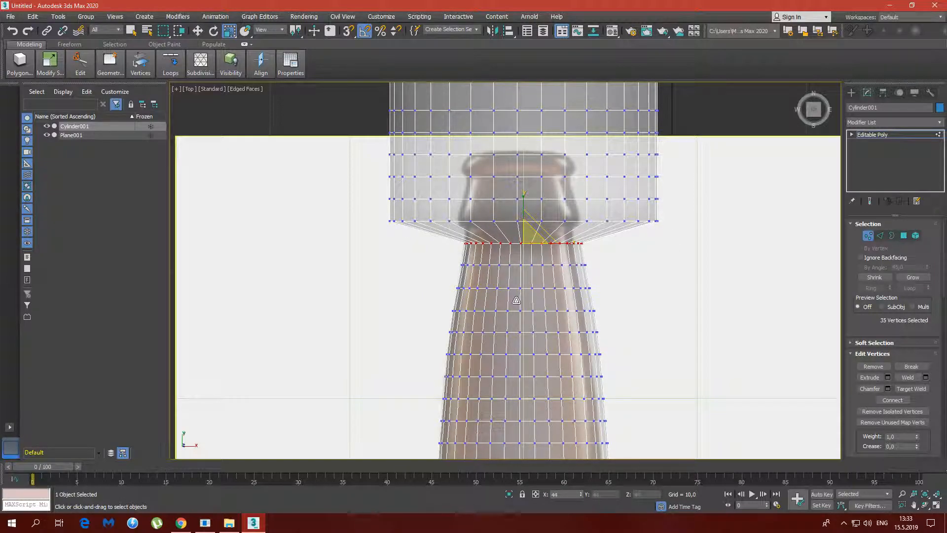
Lower the nineteenth vertex row to the collar's lower edge and scale it in to the neck's width
click(649, 261)
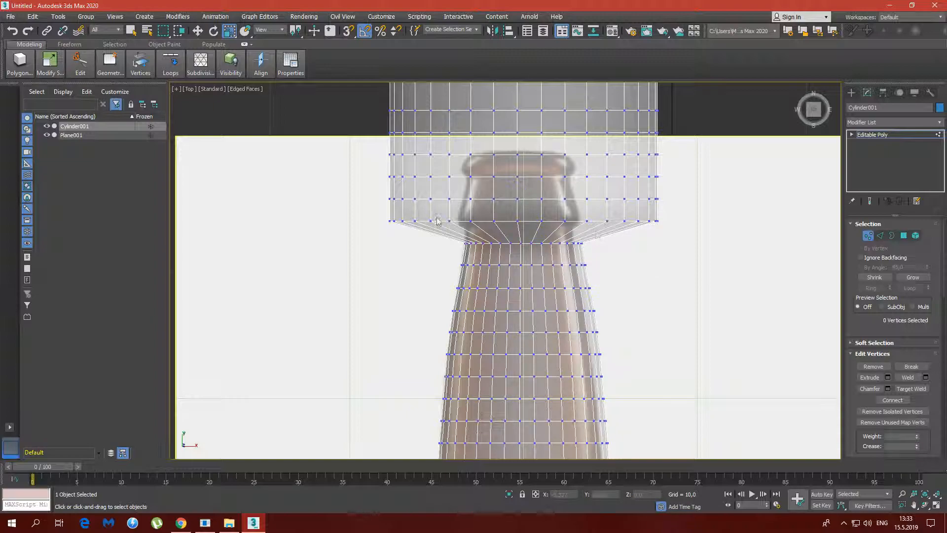
drag(378, 218, 668, 235)
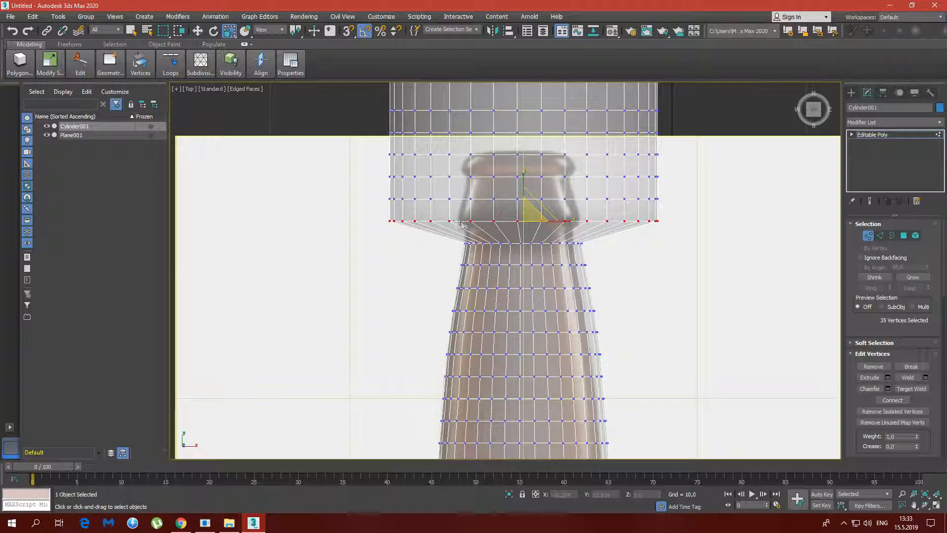
key(w)
drag(524, 205, 502, 293)
key(r)
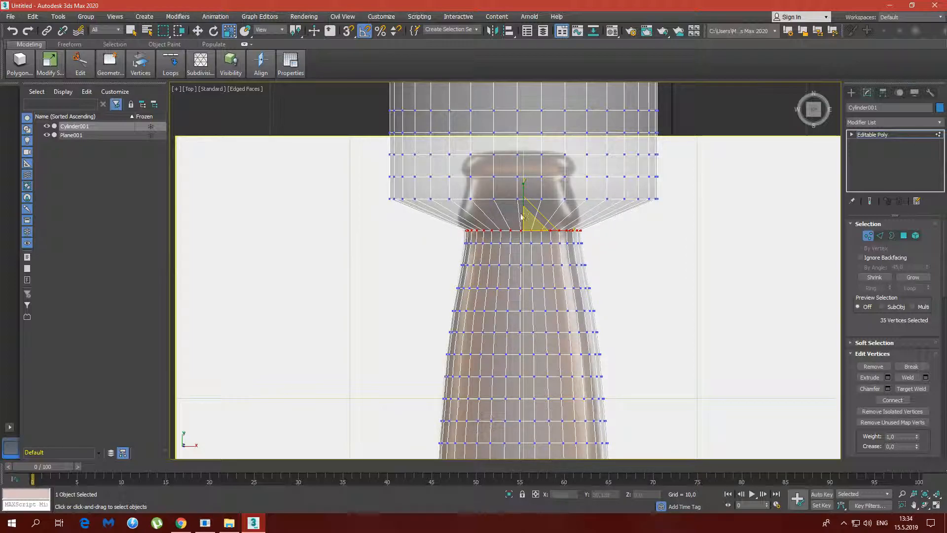
Lower the twentieth vertex row to about Y 33.391 and scale it in to the collar's wider outline
key(w)
drag(384, 190, 670, 202)
drag(525, 185, 523, 265)
key(r)
key(w)
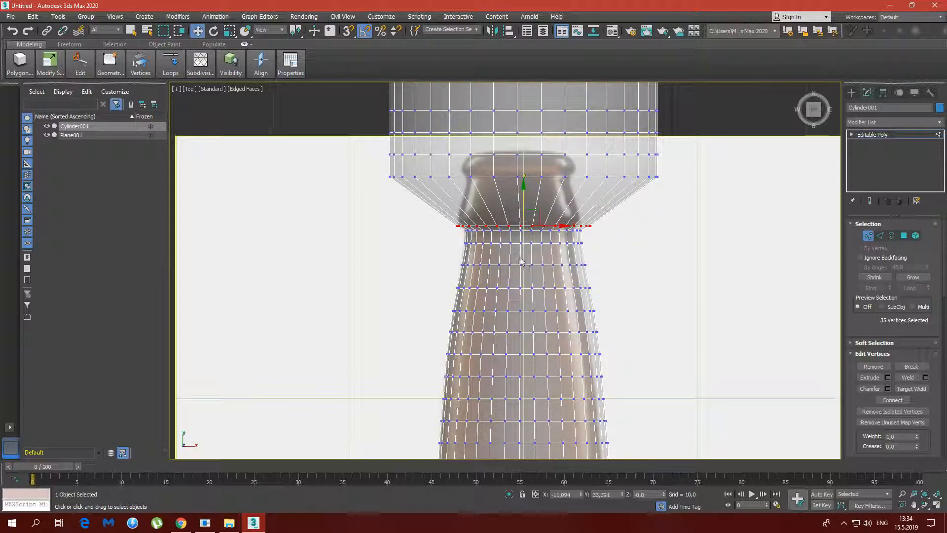
Lower the twenty-first vertex row to about Y 33.788 on the collar and scale it to about 52%
drag(563, 200, 671, 197)
drag(523, 158, 521, 198)
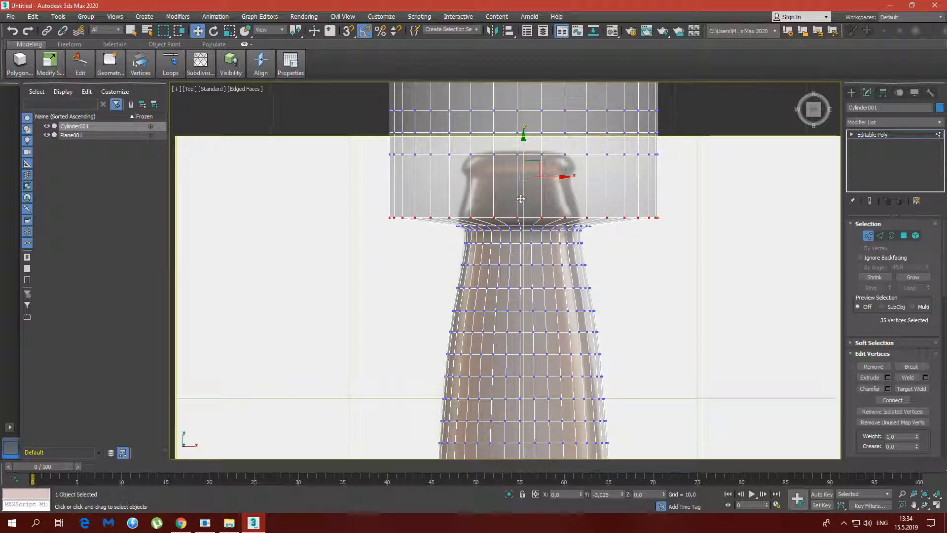
key(r)
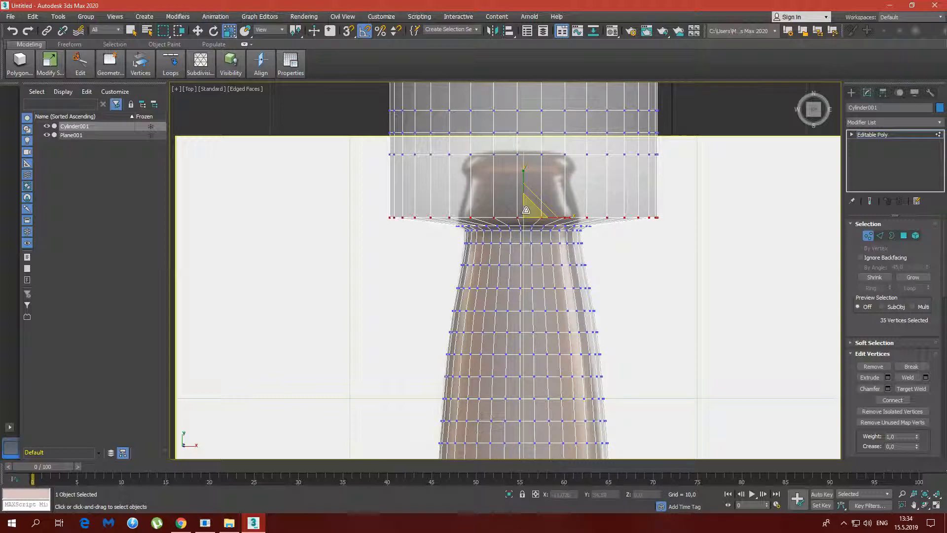
drag(526, 210, 528, 255)
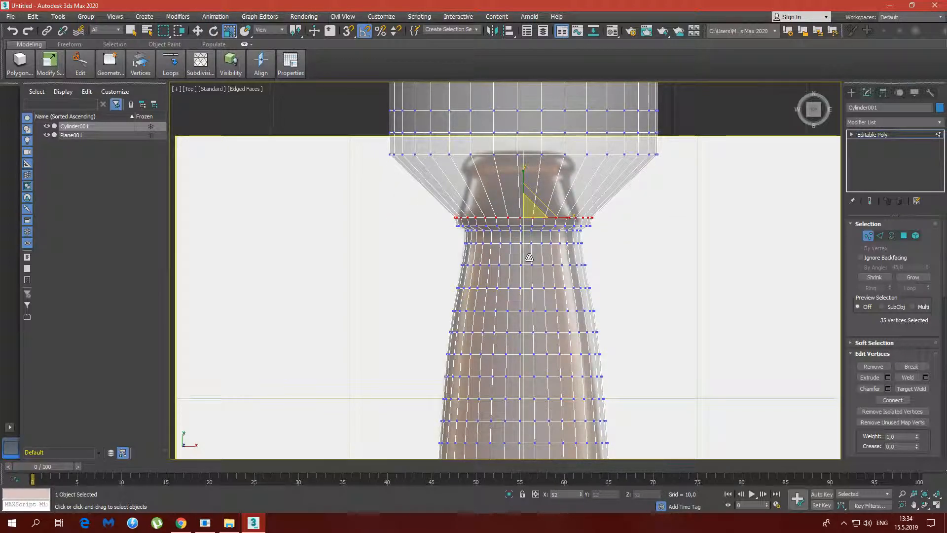
key(w)
drag(524, 193, 523, 195)
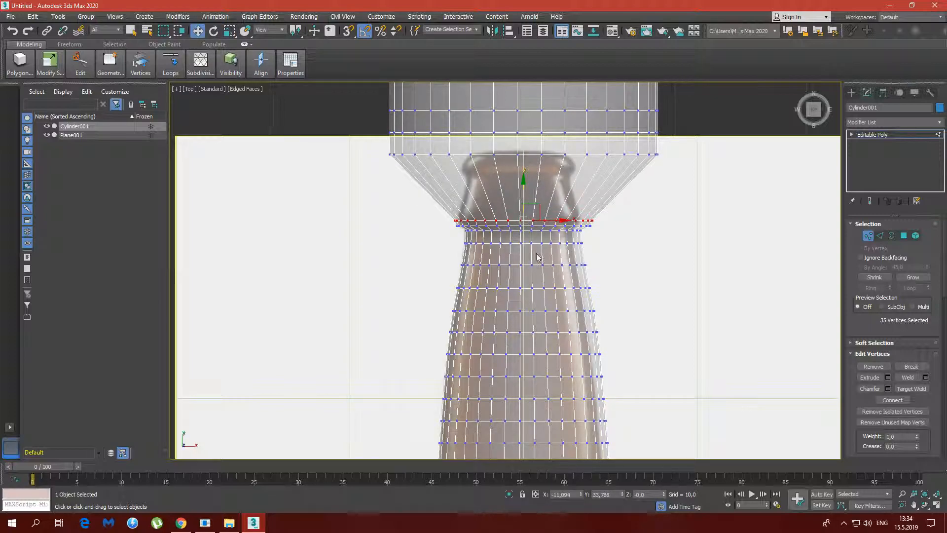
Lower the twenty-second vertex row to the collar's upper edge and scale it in to the collar's width
drag(385, 143, 663, 170)
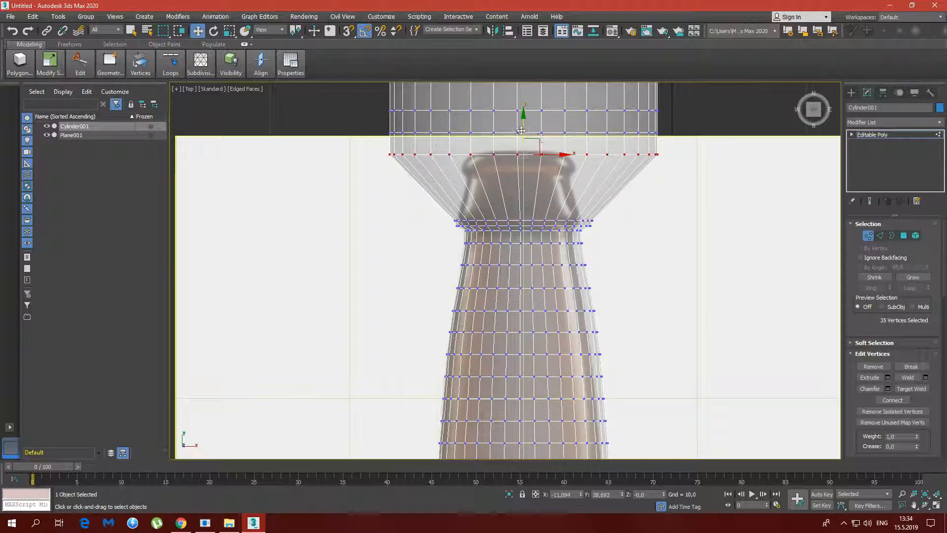
drag(526, 129, 530, 254)
key(r)
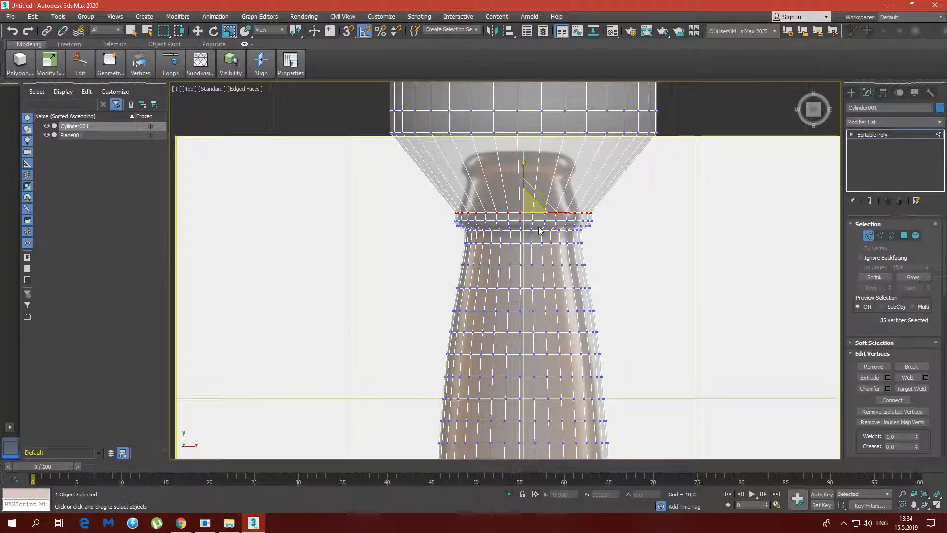
drag(530, 203, 532, 205)
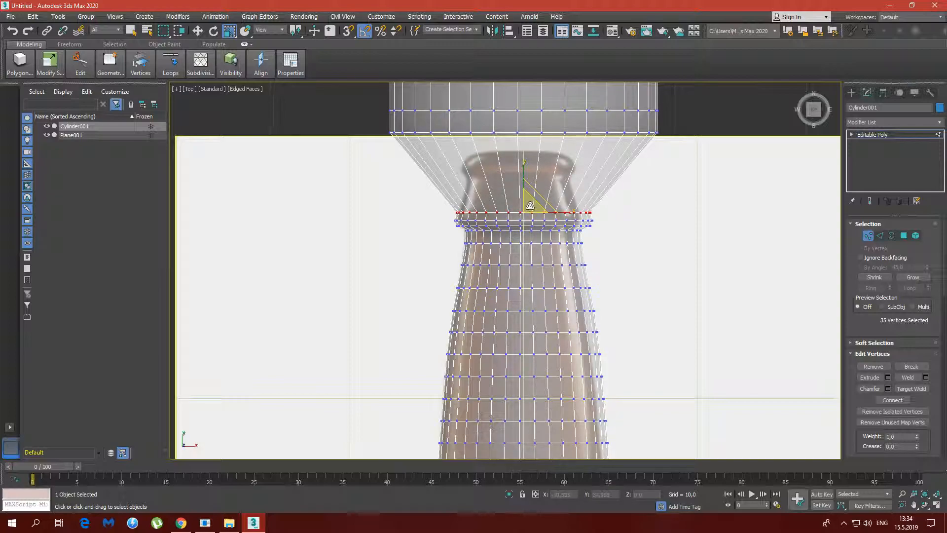
Lower the twenty-third vertex row onto the short neck section above the collar and scale it in to the glass outline
key(w)
drag(446, 141, 681, 148)
drag(526, 127, 524, 251)
key(r)
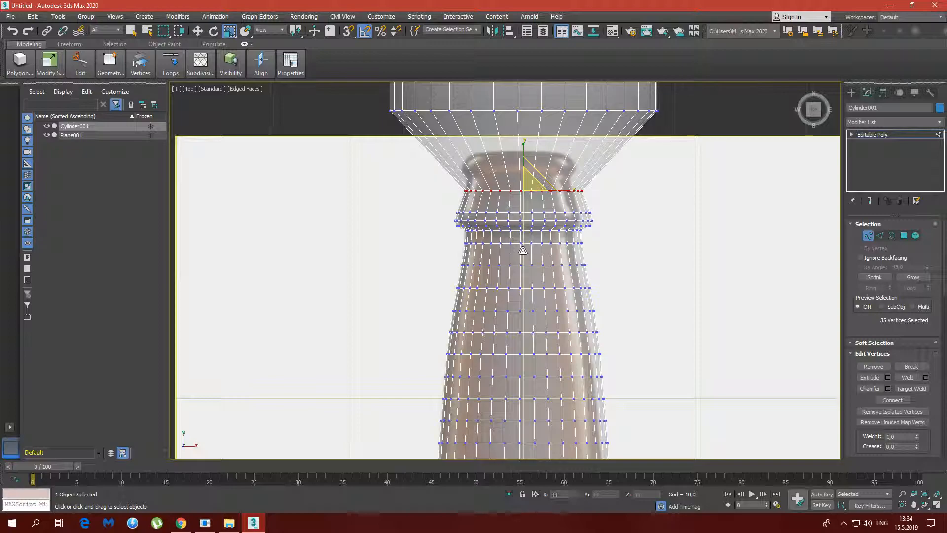
Lower the twenty-fourth vertex row to just below the bottle's lip and scale it in to the narrow neck width
middle_drag(659, 172, 658, 256)
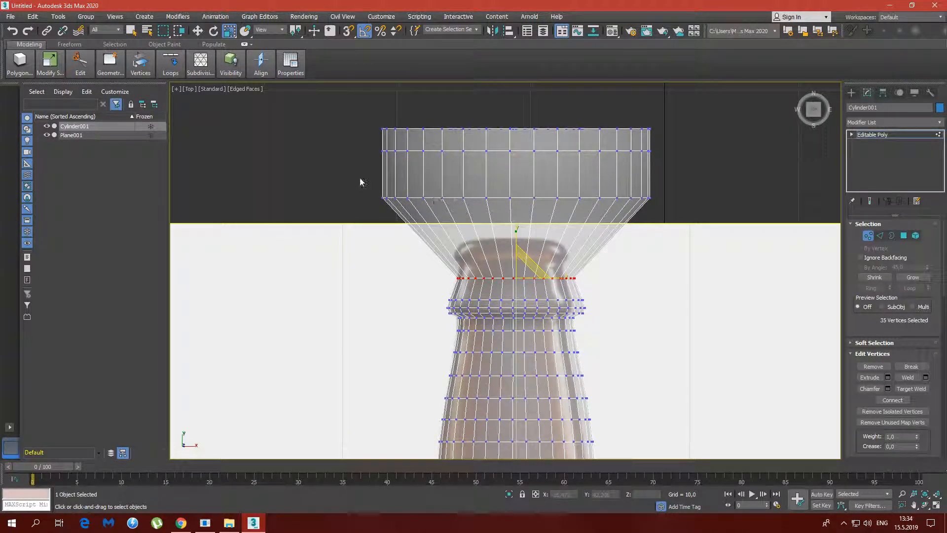
drag(625, 216, 663, 217)
key(w)
drag(518, 178, 501, 329)
key(r)
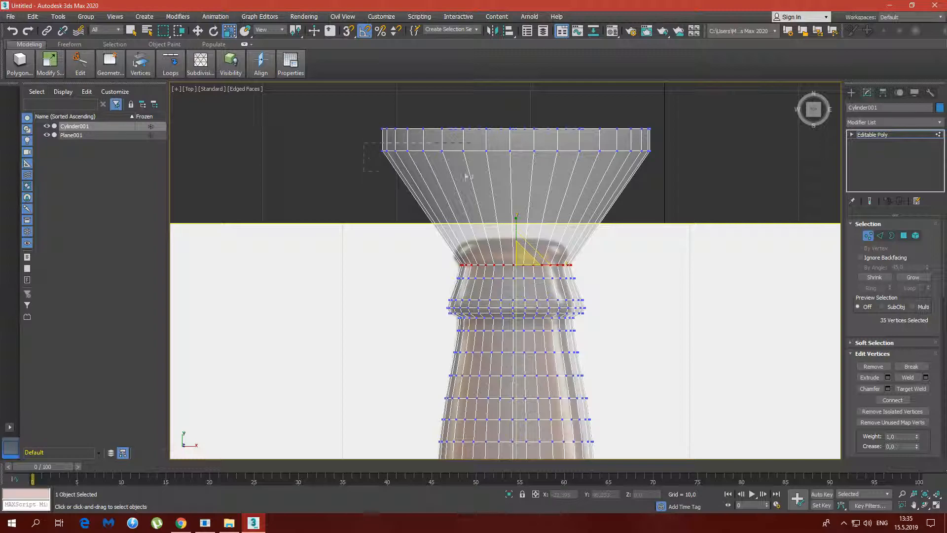
Lower the row beneath the cylinder's end to about Y 41.844 and insert an edge loop above it with Swift Loop
drag(671, 171, 671, 171)
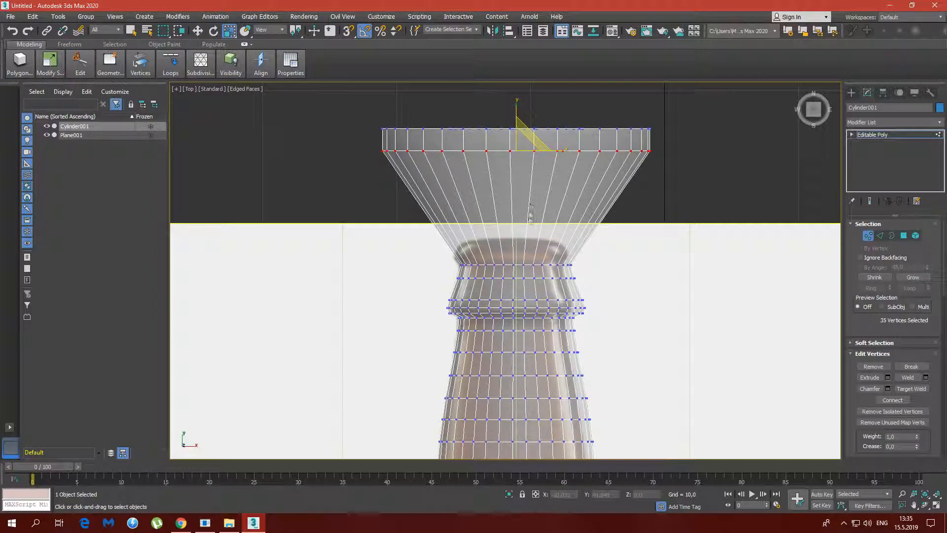
key(w)
drag(516, 119, 516, 168)
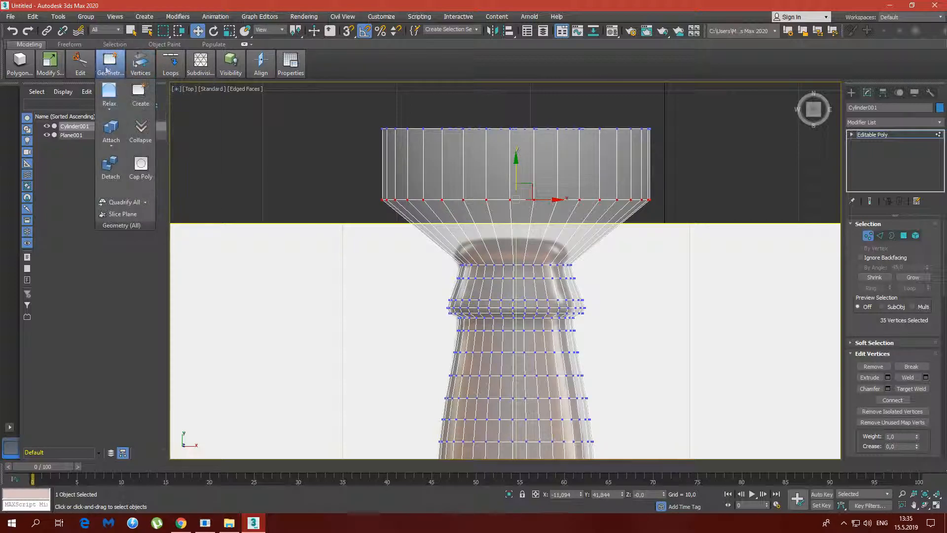
mouse_move(79, 67)
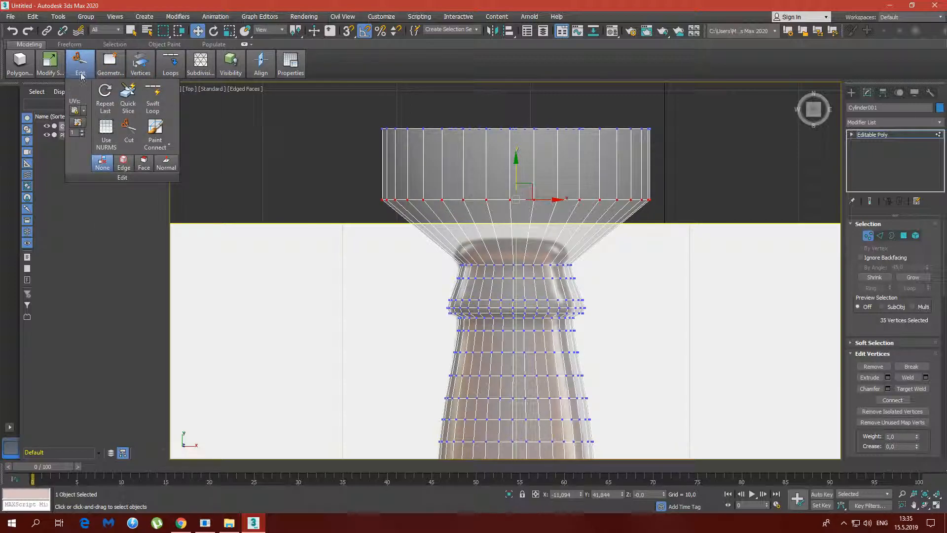
click(153, 97)
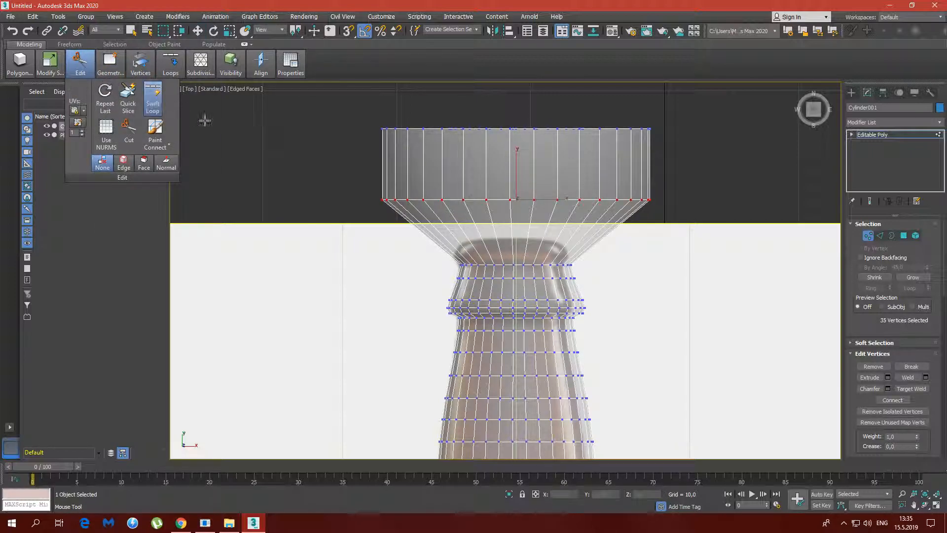
click(386, 159)
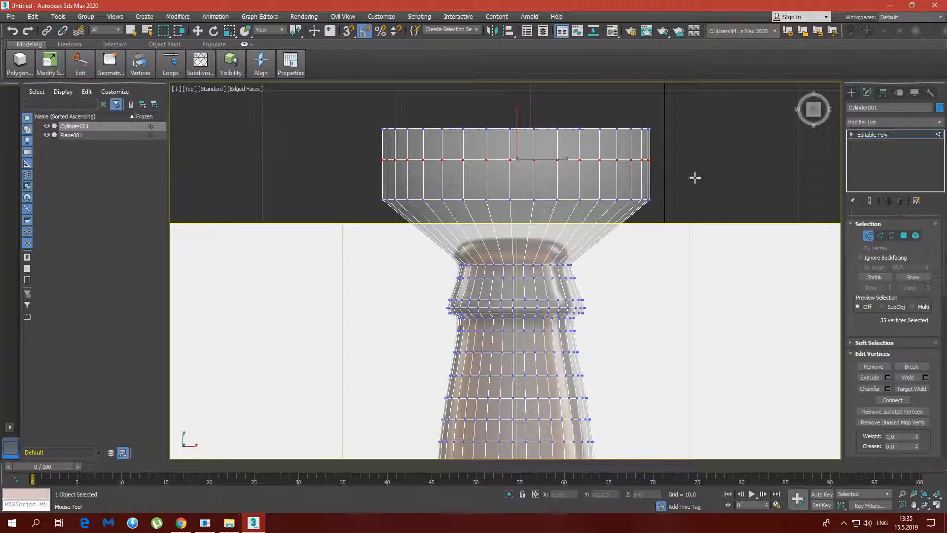
right_click(617, 265)
Lower the row beneath the inserted loop to the lip's lower edge and scale it in to the lip's outline
drag(493, 217, 696, 222)
drag(517, 175, 524, 320)
key(r)
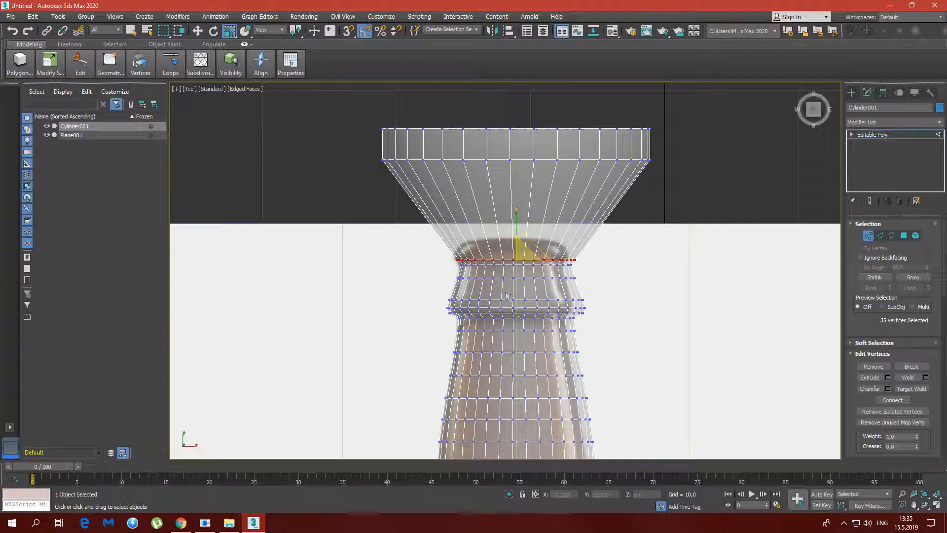
Lower the inserted loop's vertex row onto the bottle's lip, just above the previously shaped row
drag(372, 150, 680, 182)
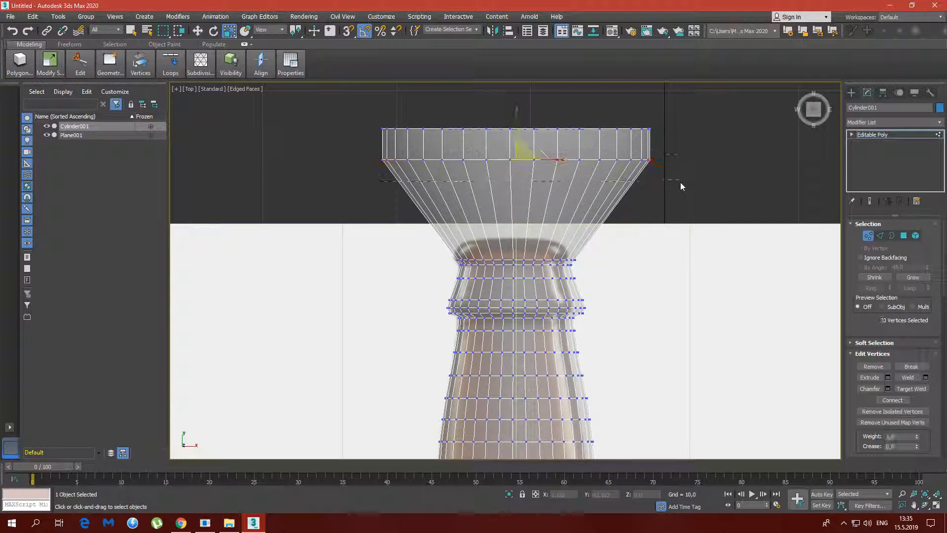
drag(524, 154, 524, 230)
key(w)
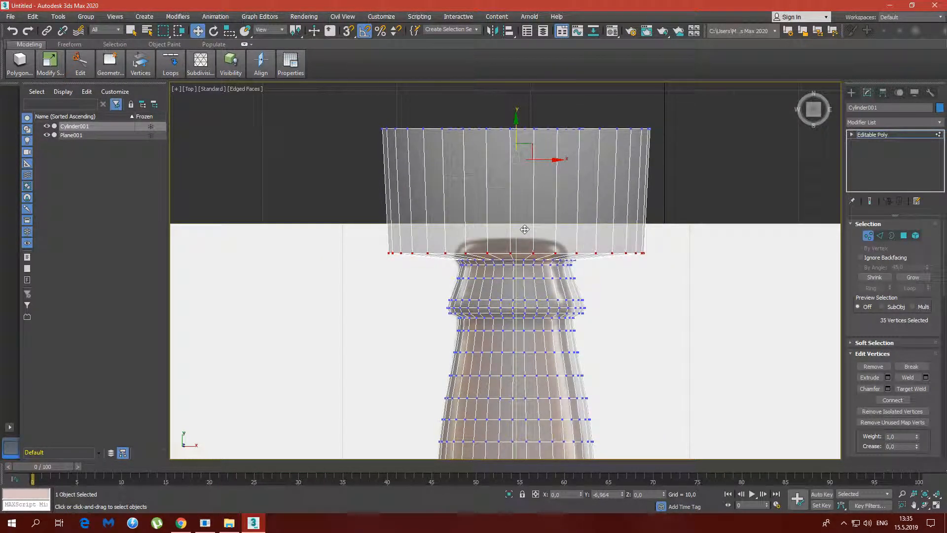
key(r)
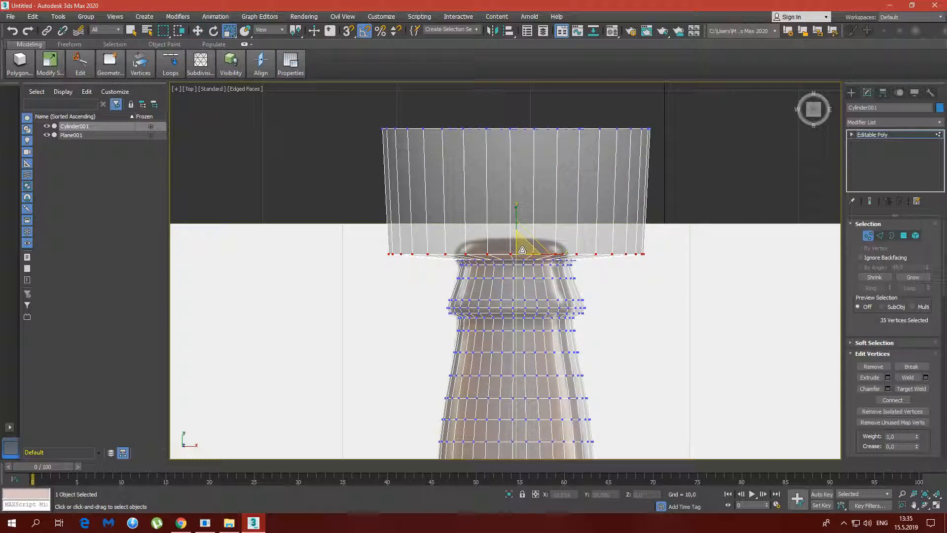
Examine the neck and the unscaled mouth end in the Perspective view and return to the maximized Top view
key(alt+w)
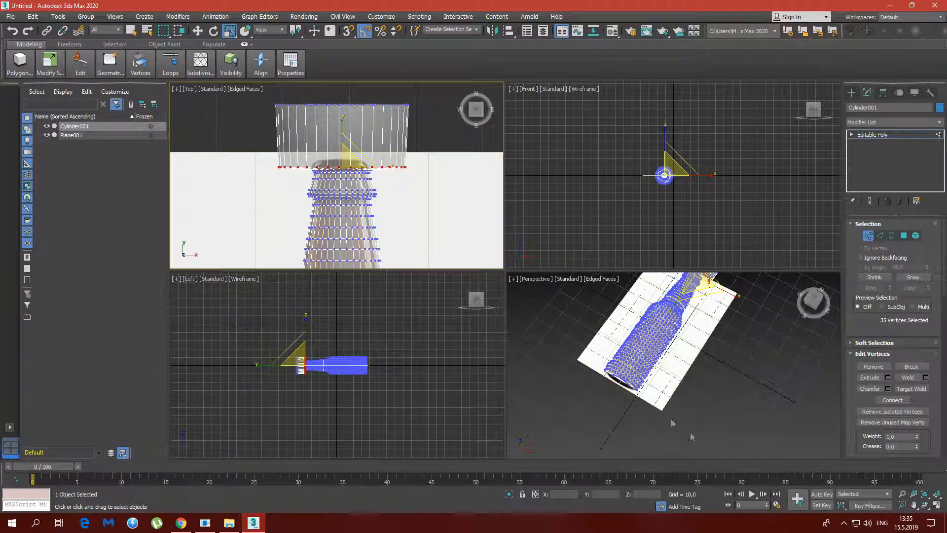
middle_drag(712, 353, 604, 390)
scroll(614, 320, up, 4)
alt+middle_drag(615, 319, 859, 463)
click(937, 506)
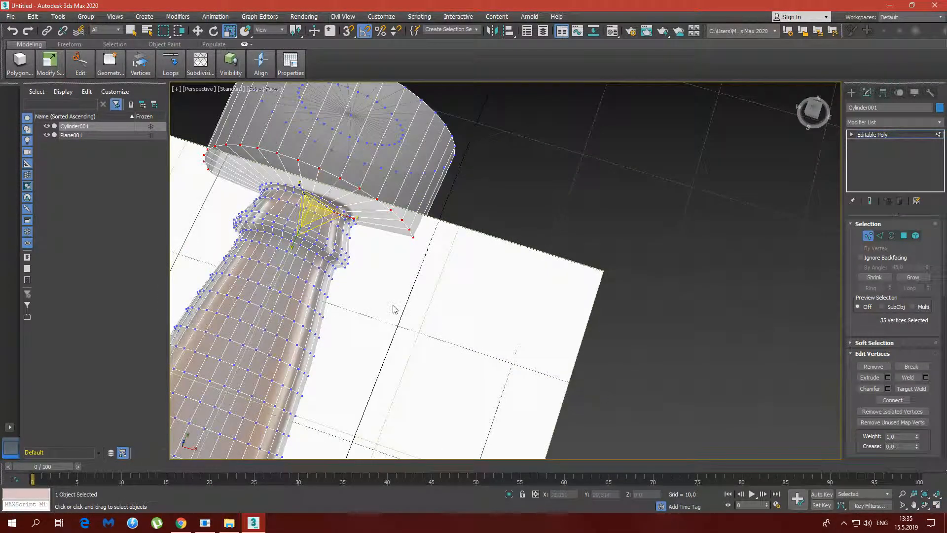
middle_drag(387, 267, 532, 271)
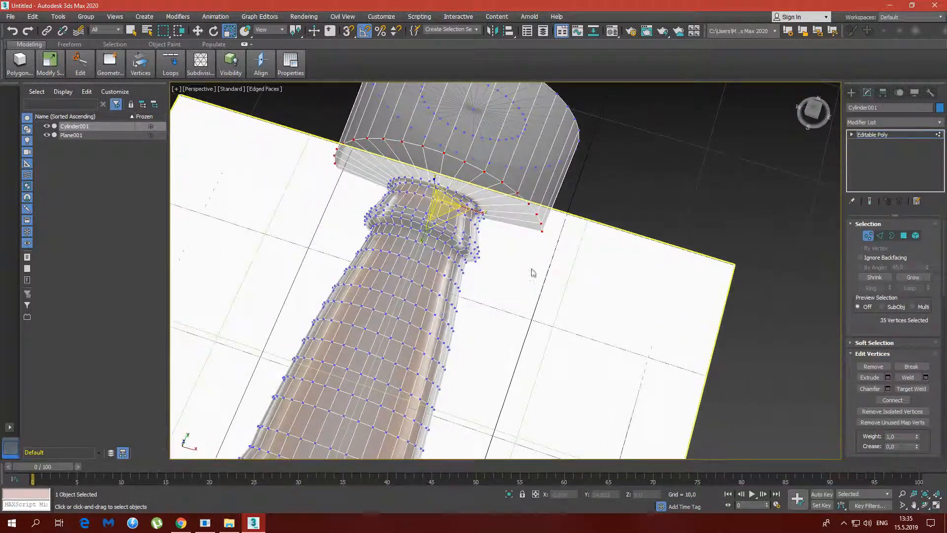
click(936, 504)
click(365, 166)
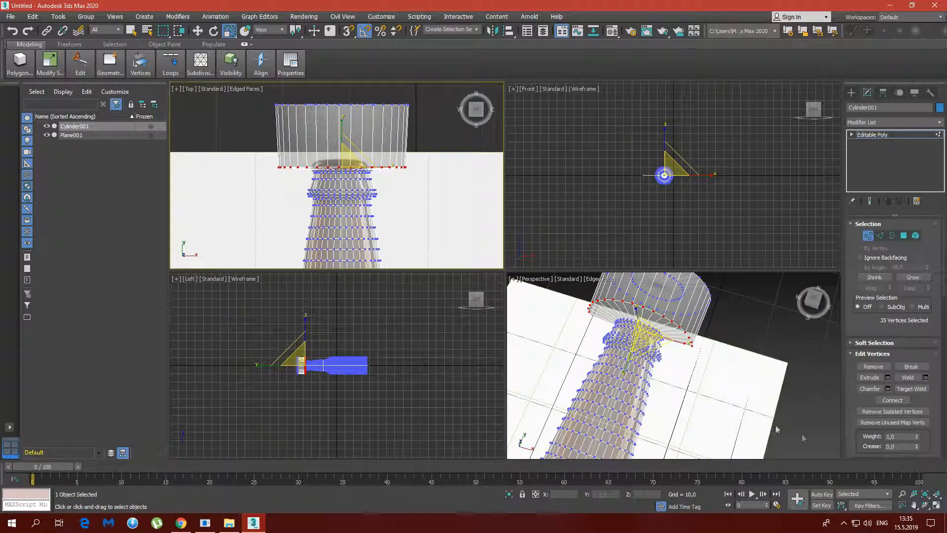
click(938, 504)
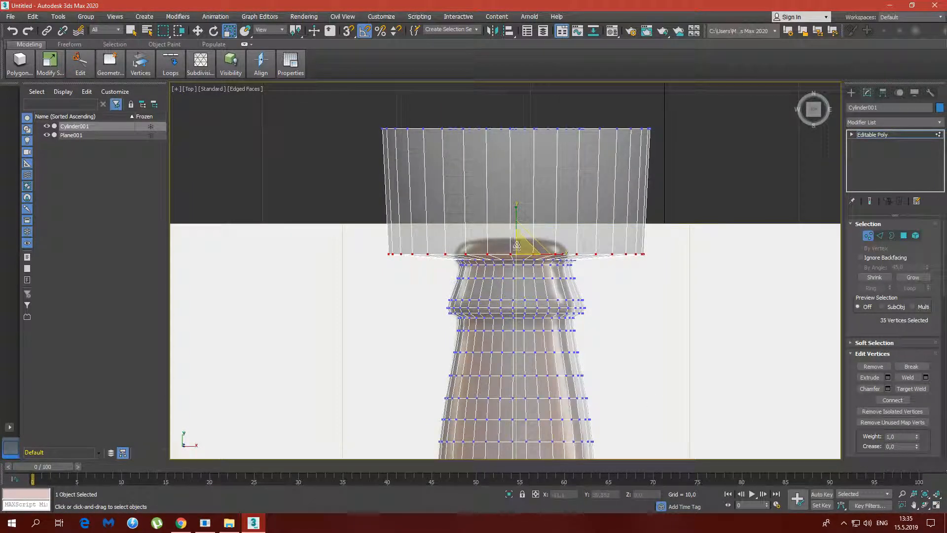
Scale the lip's selected vertex row in to the lip's outer width and lower it to about Y 37.56
drag(518, 247, 508, 299)
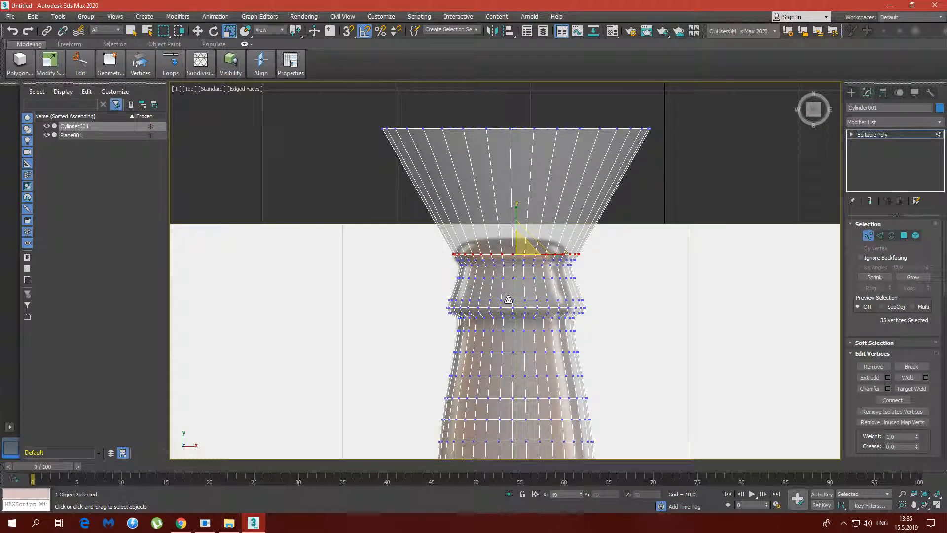
key(w)
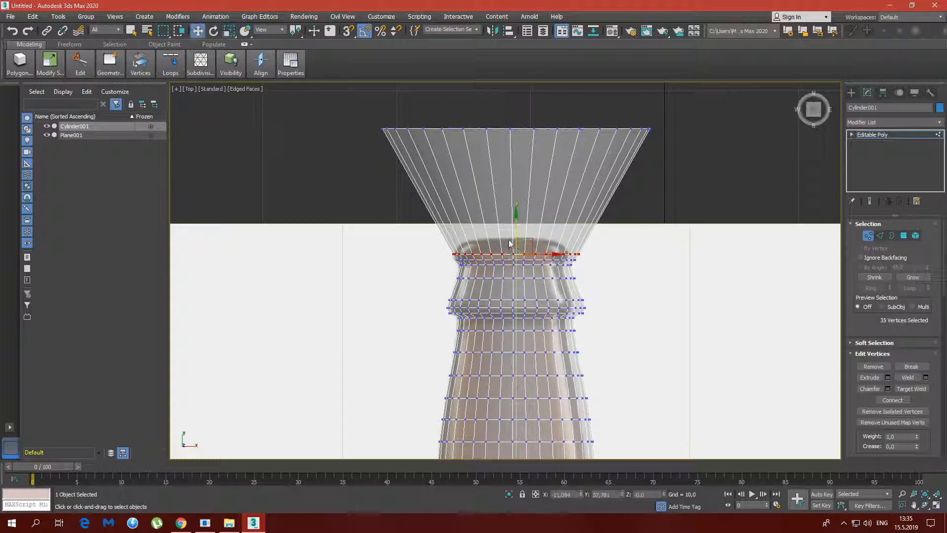
drag(513, 228, 513, 231)
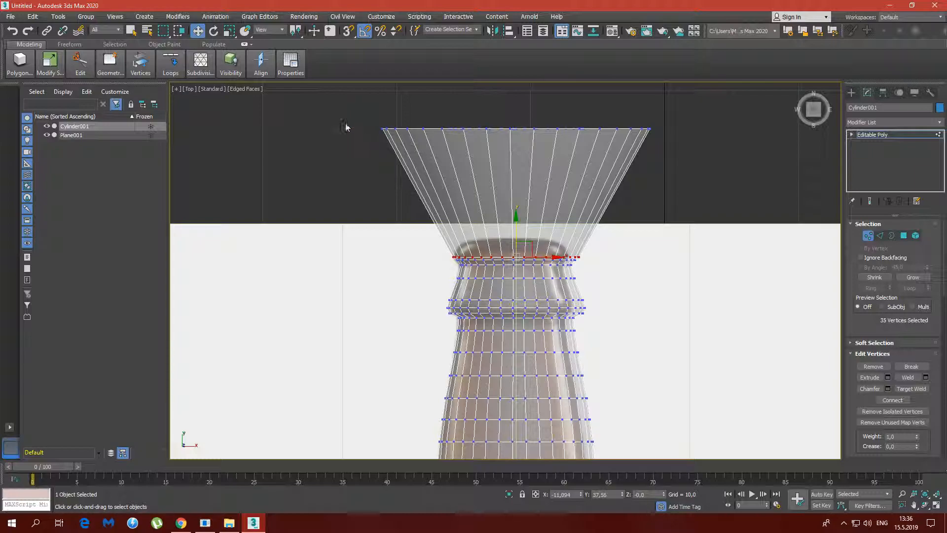
Insert a Swift Loop between the lip and the cylinder's end, lower it to the lip's upper part and scale it to fit
mouse_move(86, 70)
click(158, 99)
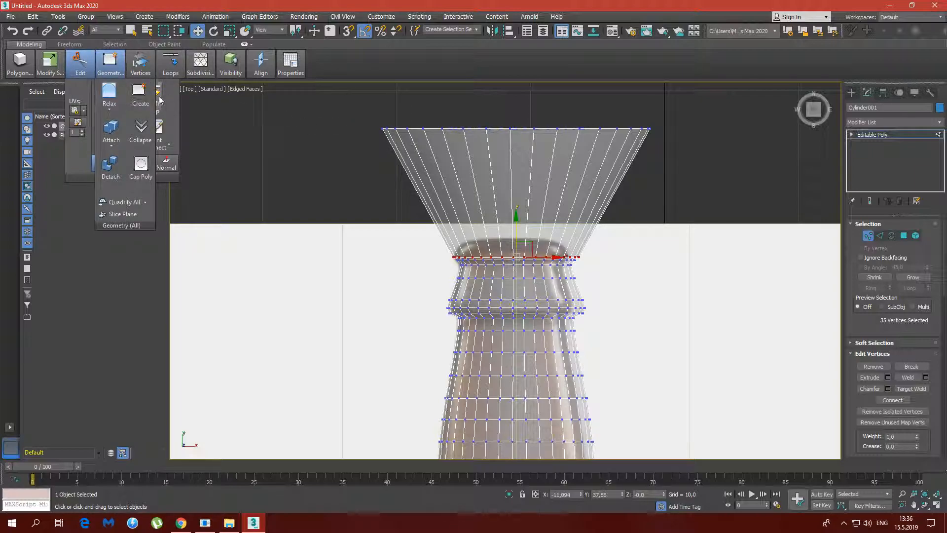
click(508, 171)
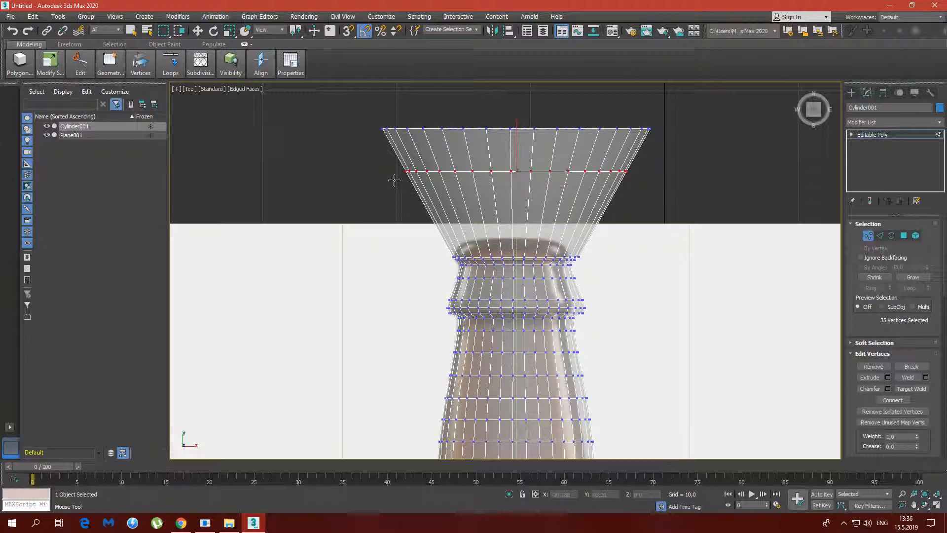
key(w)
drag(516, 156, 523, 287)
key(r)
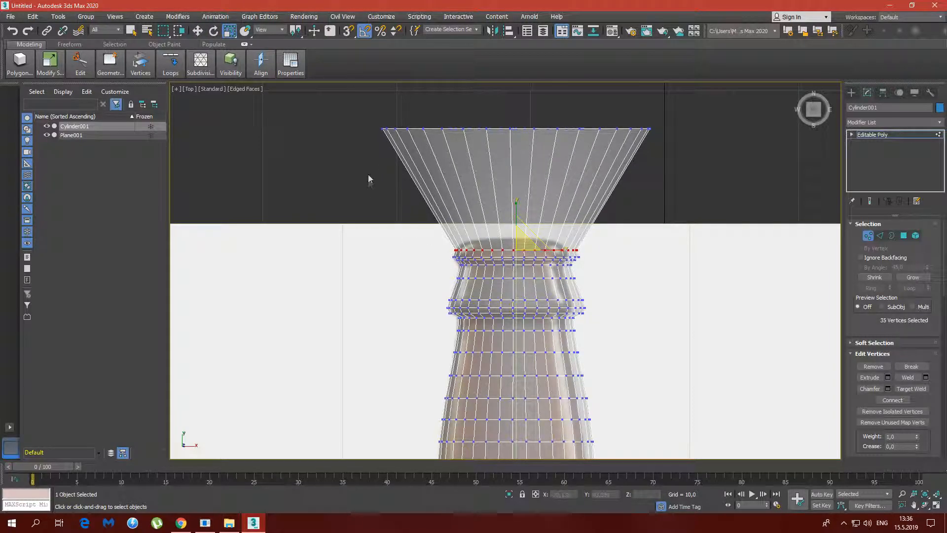
Lower the cylinder's end vertices to the bottle's mouth at about Y 38.638 and scale them in to the rim's width
drag(360, 106, 680, 173)
key(w)
drag(517, 118, 514, 326)
key(r)
key(w)
drag(514, 211, 515, 216)
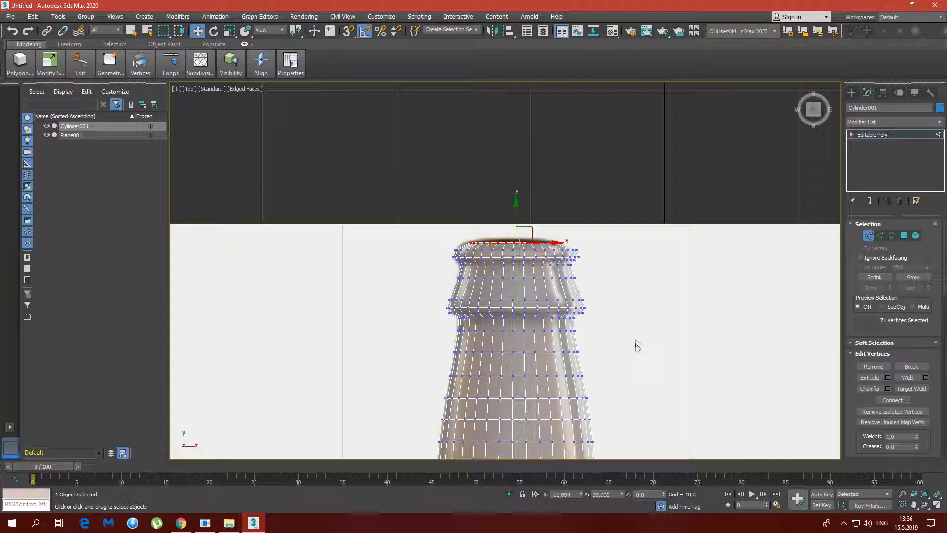
Examine the whole bottle against the reference image in the Top and Perspective views
scroll(636, 367, down, 4)
middle_drag(650, 394, 649, 173)
scroll(711, 279, down, 2)
middle_drag(704, 281, 640, 253)
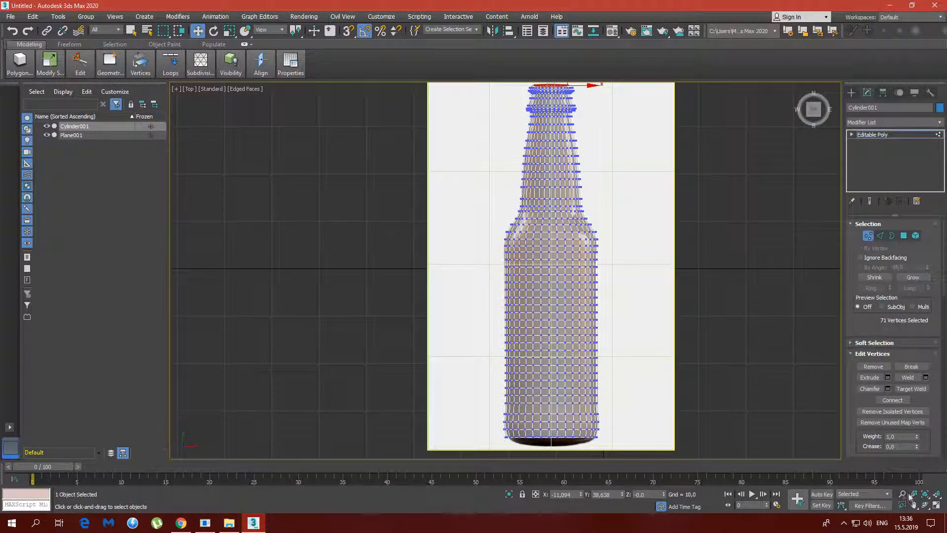
click(936, 506)
alt+middle_drag(686, 433, 716, 359)
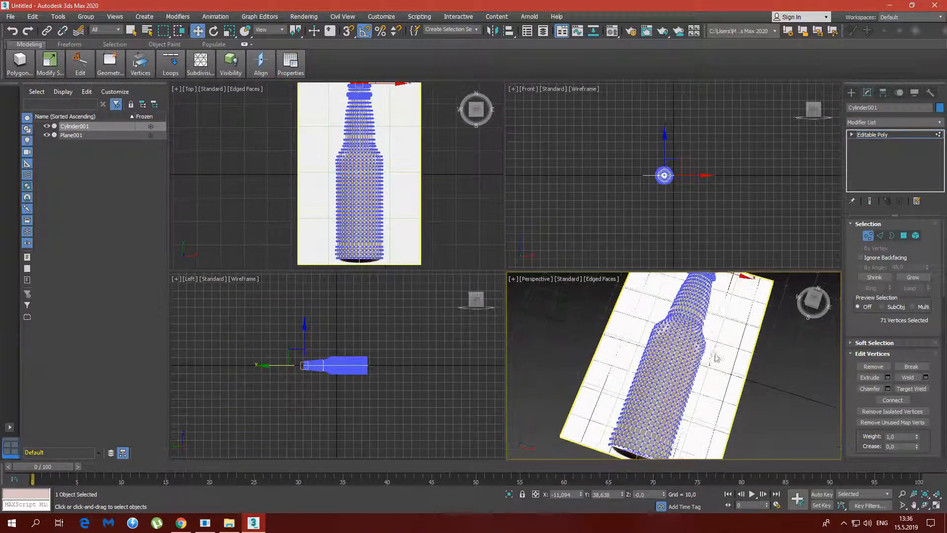
Leave vertex editing on the bottle and isolate it so the reference plane is hidden
click(689, 360)
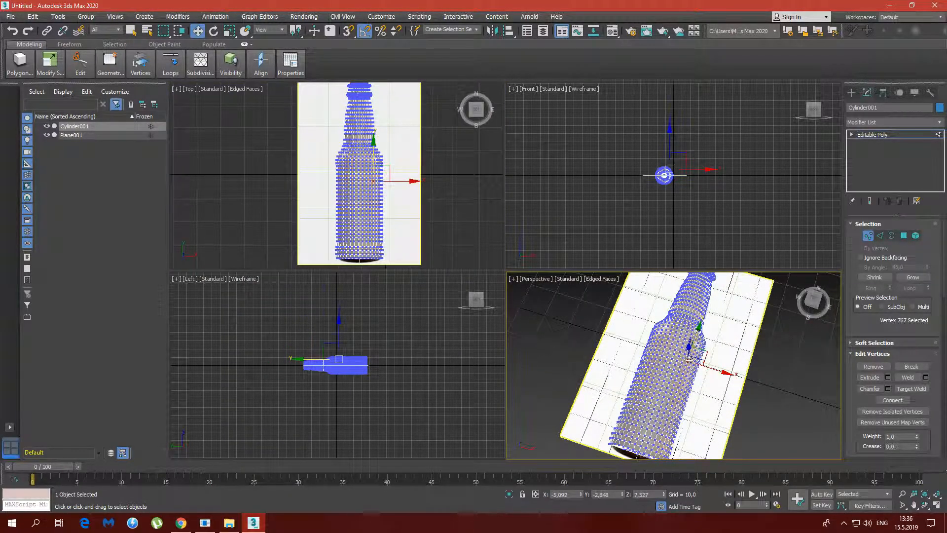
click(868, 235)
right_click(668, 361)
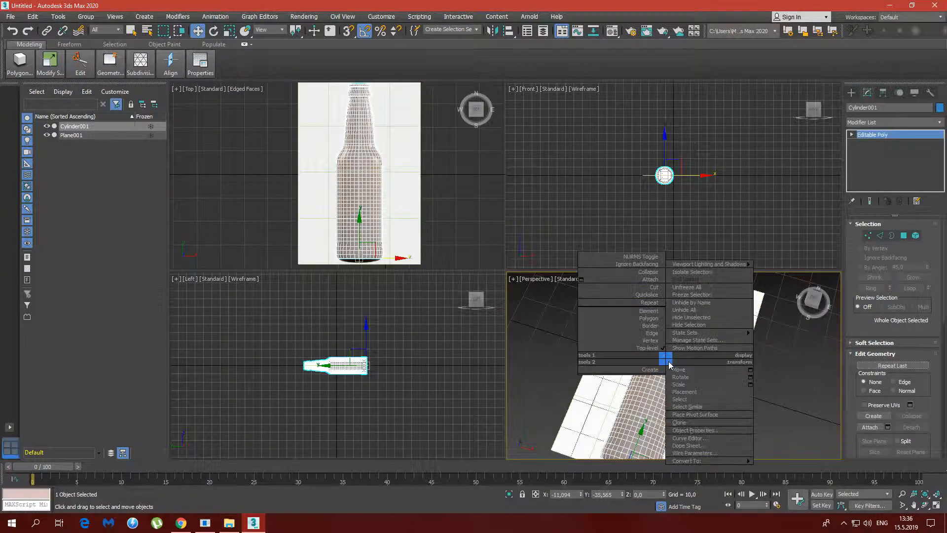
click(701, 272)
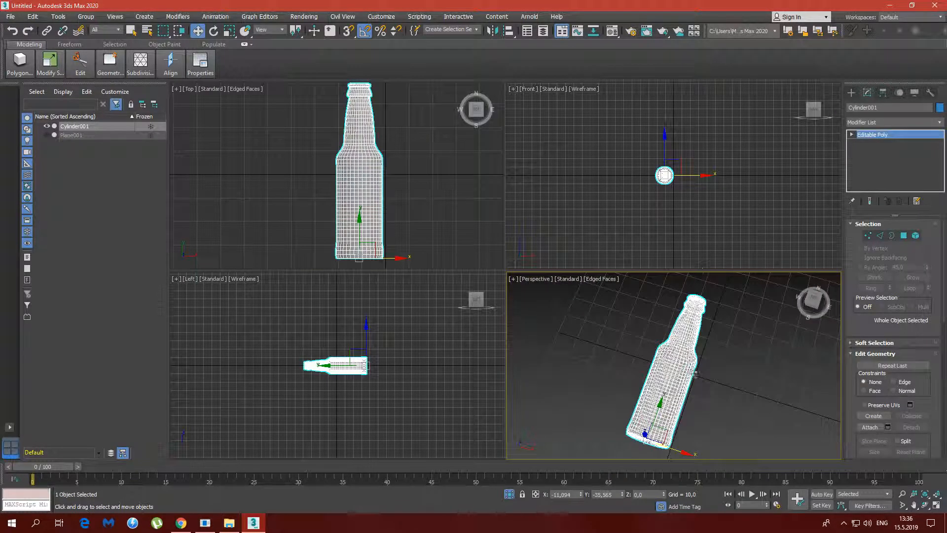
Turn off See-Through in the bottle's object properties and deselect the bottle
right_click(678, 360)
click(712, 433)
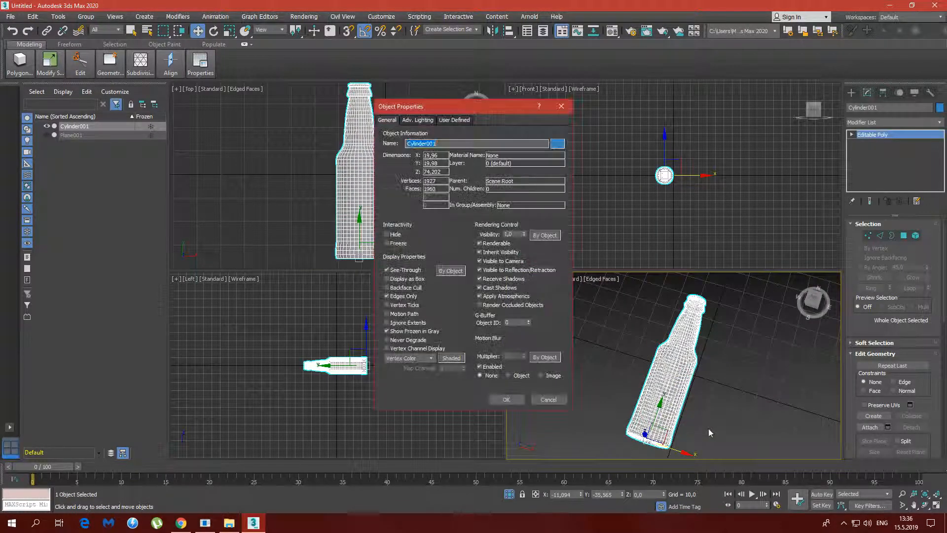
click(393, 271)
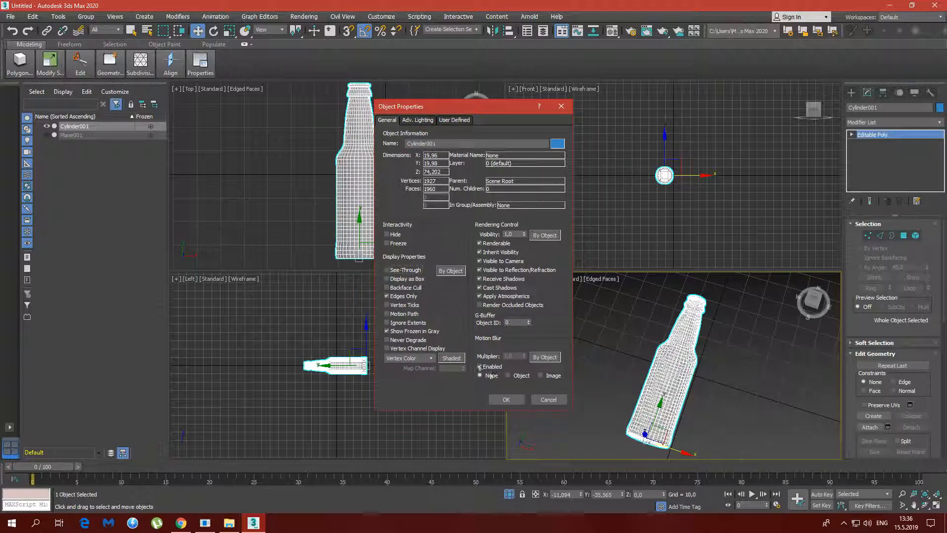
click(506, 399)
click(709, 366)
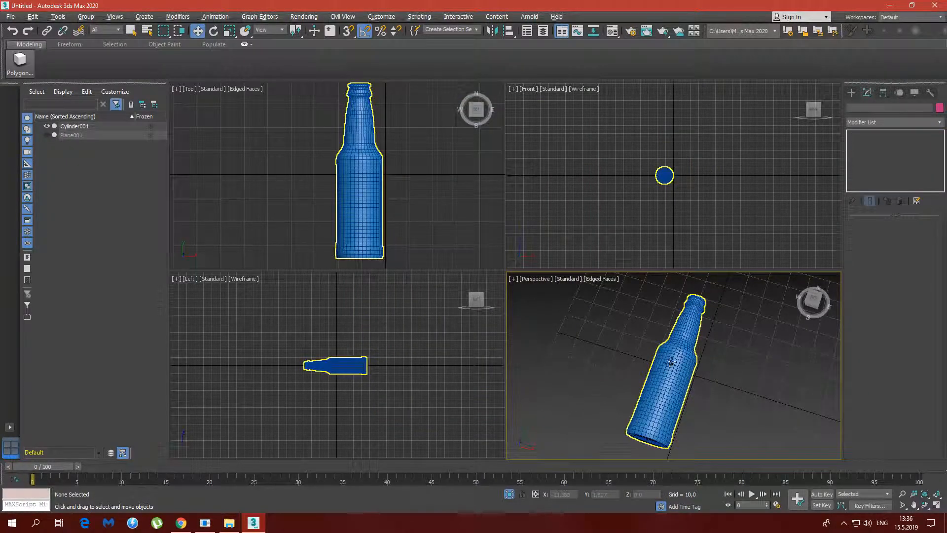
Maximize the Perspective view and examine the bottle's lip, neck and shoulder up close
click(930, 508)
alt+middle_drag(623, 334, 397, 283)
scroll(377, 288, up, 5)
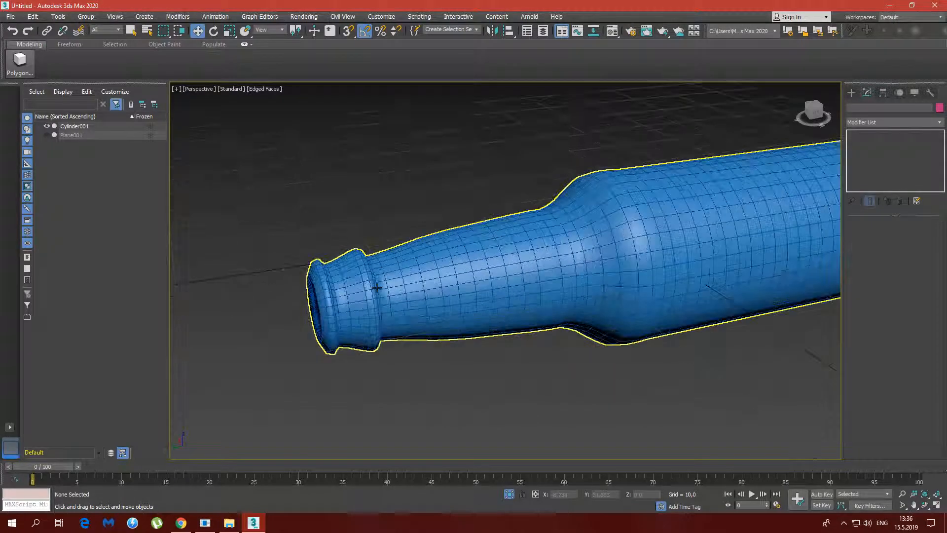
scroll(417, 279, up, 4)
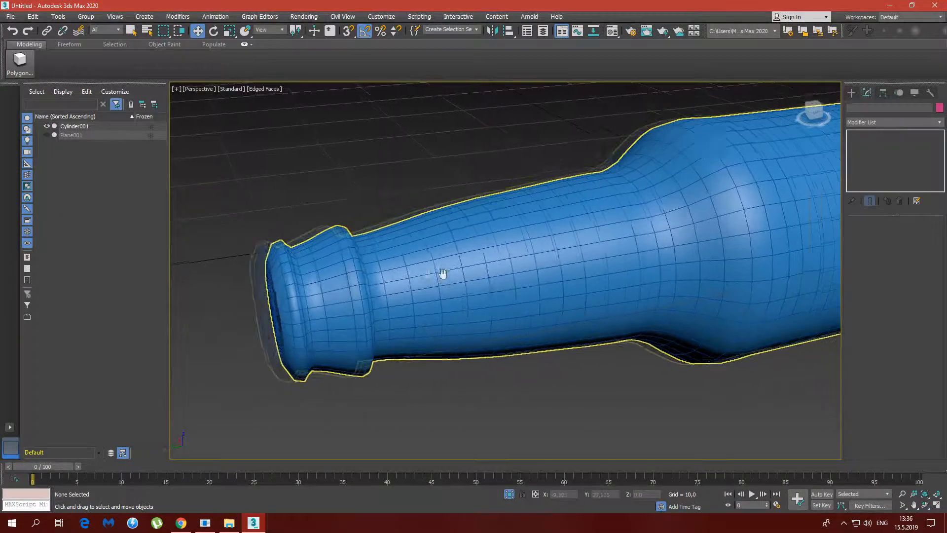
middle_drag(460, 274, 364, 275)
scroll(497, 242, down, 2)
middle_drag(497, 242, 482, 261)
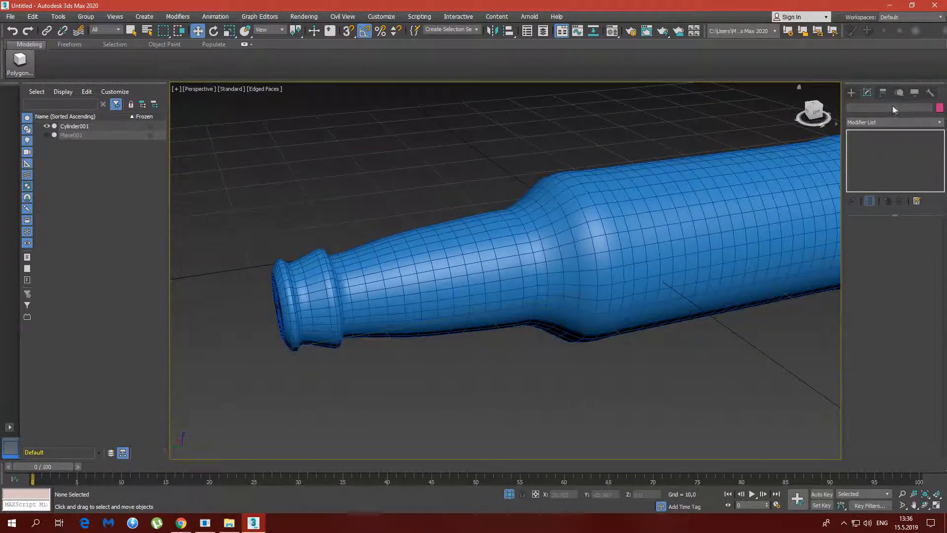
Select the bottle and add a TurboSmooth modifier with 2 iterations
click(851, 94)
key(ctrl+a)
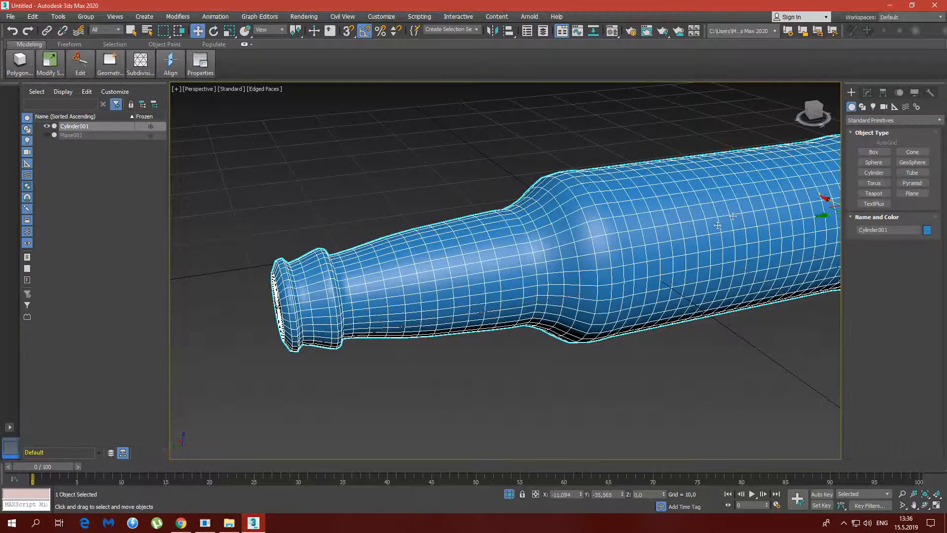
click(866, 93)
click(884, 121)
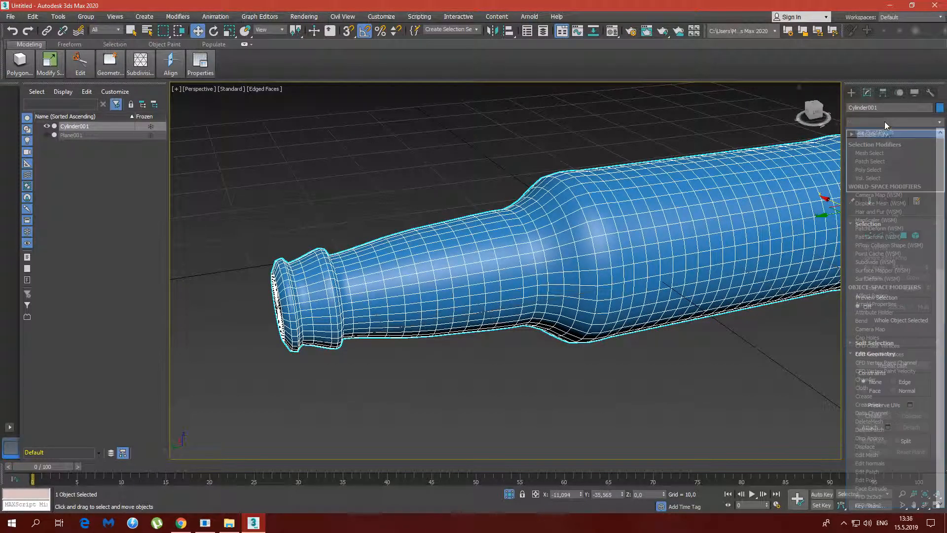
scroll(904, 436, down, 12)
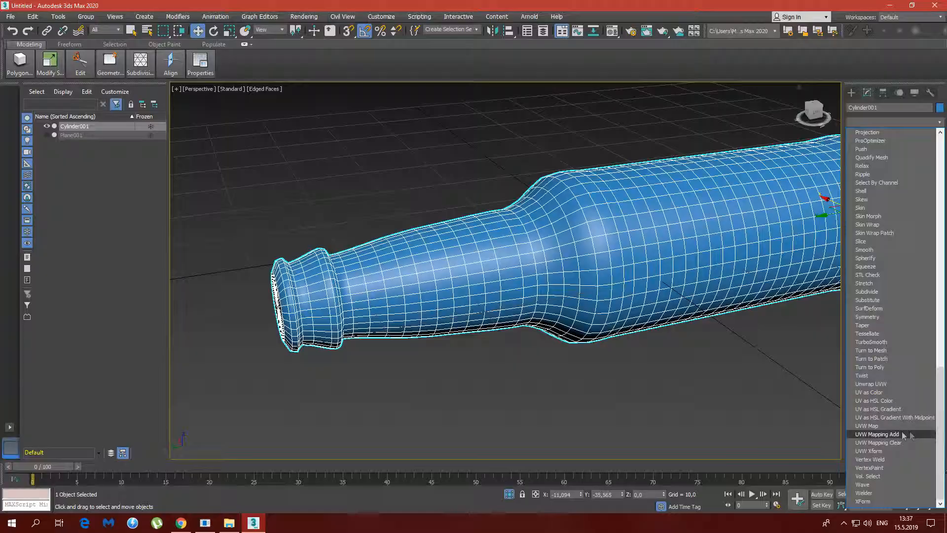
click(871, 342)
click(925, 239)
alt+middle_drag(558, 257, 532, 265)
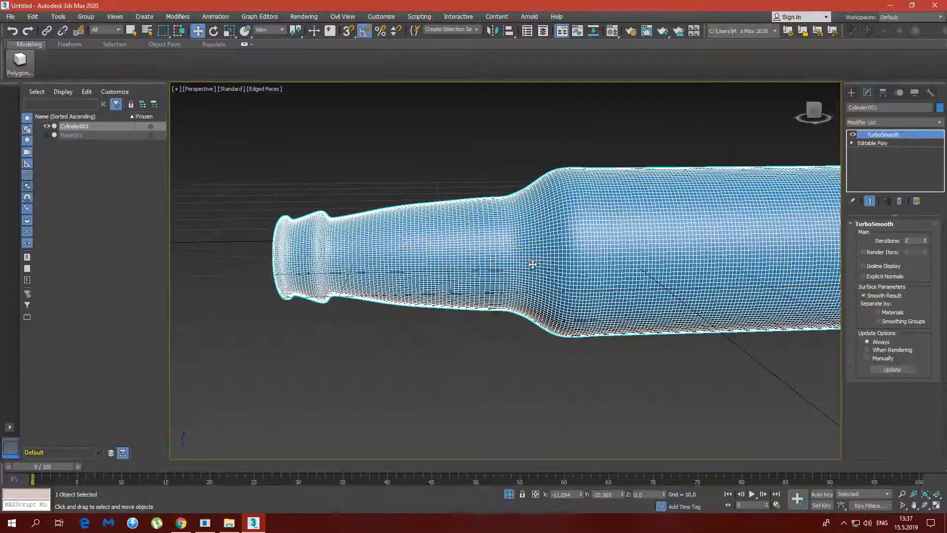
Hide the edged faces and examine the whole smoothed bottle in the Perspective view
key(F4)
mouse_move(392, 249)
alt+middle_down()
mouse_move(446, 261)
mouse_move(539, 258)
mouse_move(535, 238)
mouse_move(584, 246)
mouse_move(560, 256)
mouse_move(607, 256)
mouse_move(512, 247)
mouse_move(566, 261)
mouse_move(620, 258)
mouse_move(404, 217)
mouse_move(377, 222)
mouse_move(432, 216)
mouse_move(451, 222)
mouse_move(457, 260)
mouse_move(403, 276)
mouse_move(410, 259)
mouse_move(356, 264)
mouse_move(476, 253)
alt+middle_up()
scroll(403, 276, down, 2)
scroll(357, 264, down, 2)
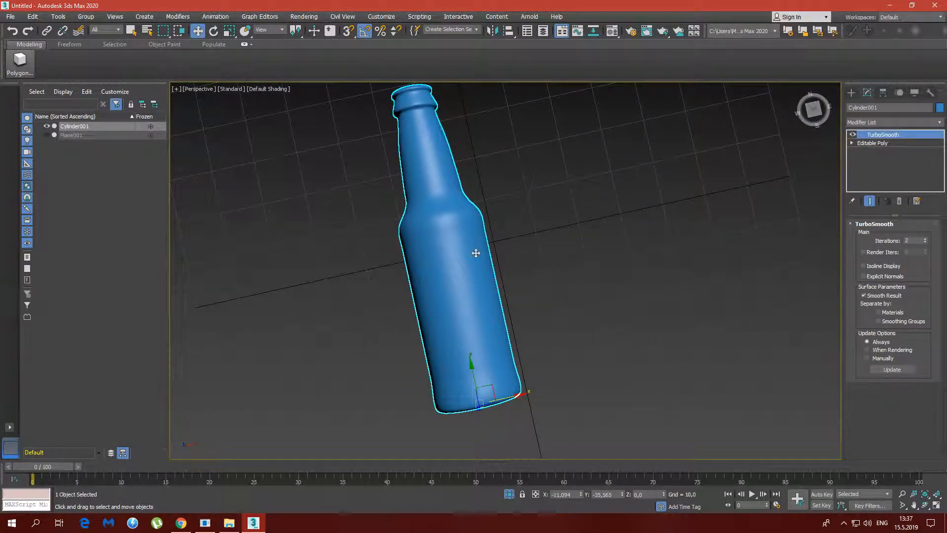
Set the render output size to the HDTV (video) preset at 1920x1080
click(631, 31)
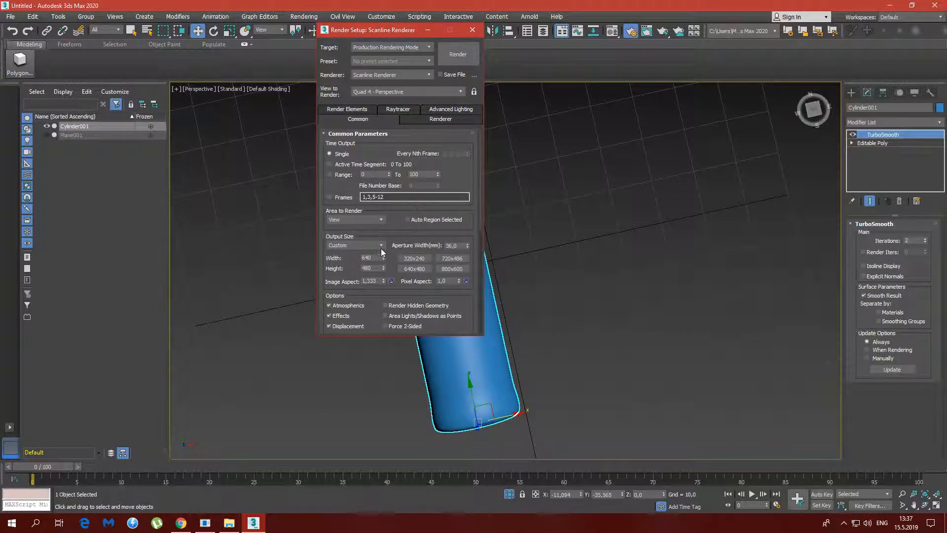
click(379, 246)
click(360, 370)
click(427, 260)
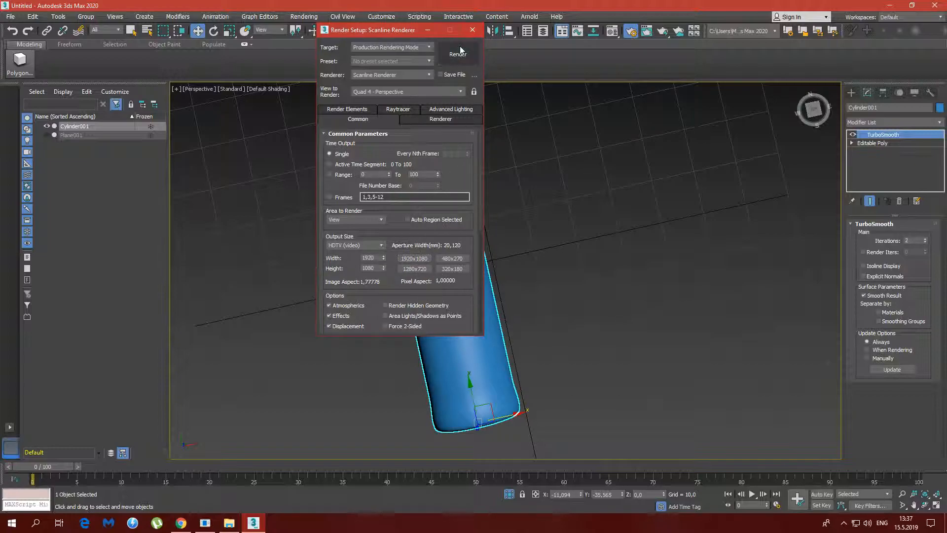
Frame the bottle's mouth and lip in a close-up and render the Perspective view
middle_drag(540, 223, 642, 253)
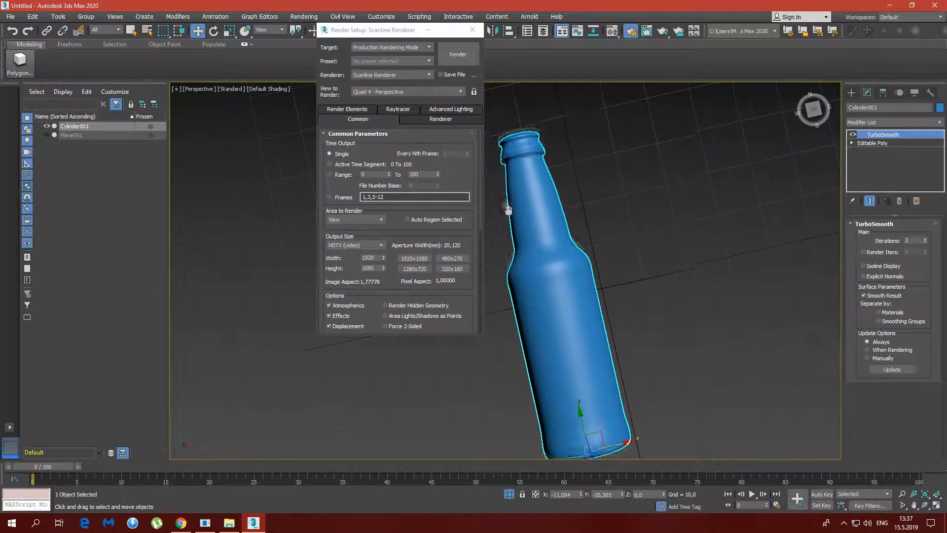
middle_drag(508, 207, 550, 296)
scroll(566, 223, up, 5)
scroll(567, 274, up, 6)
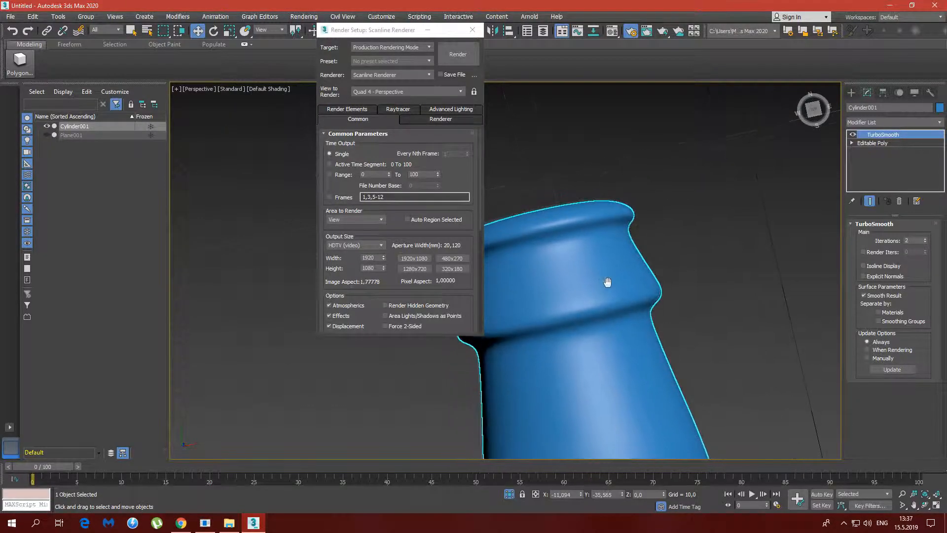
middle_drag(607, 290, 551, 270)
click(458, 54)
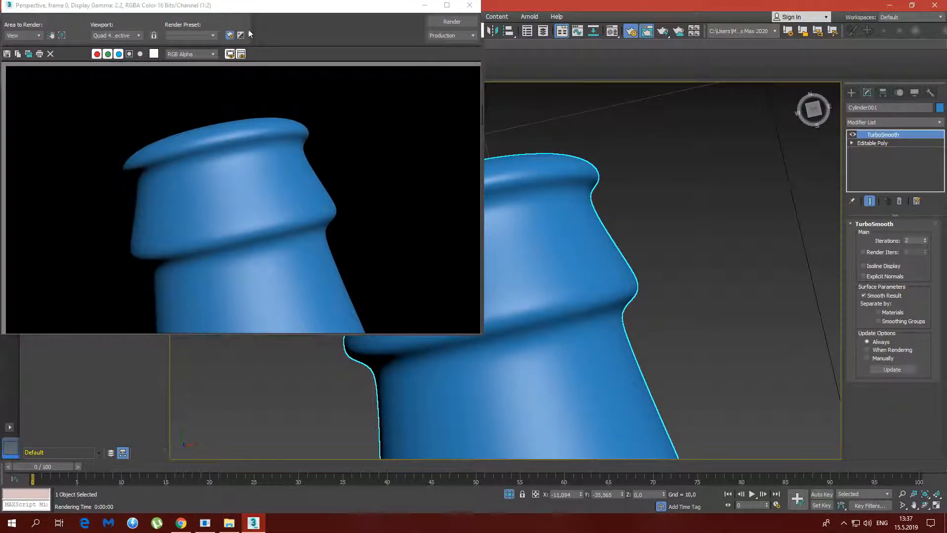
Change the environment background colour to light grey and render the close-up again
click(240, 35)
click(251, 130)
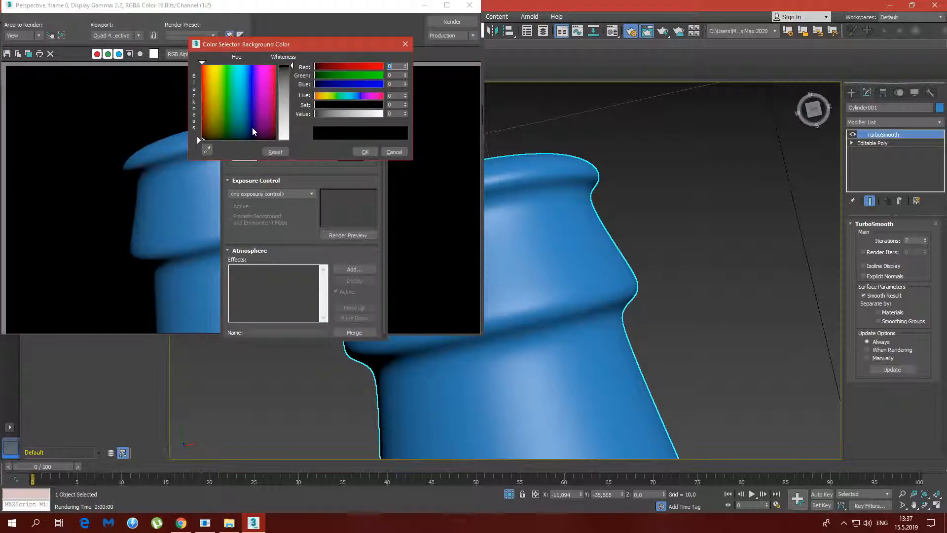
click(281, 103)
click(359, 152)
click(454, 25)
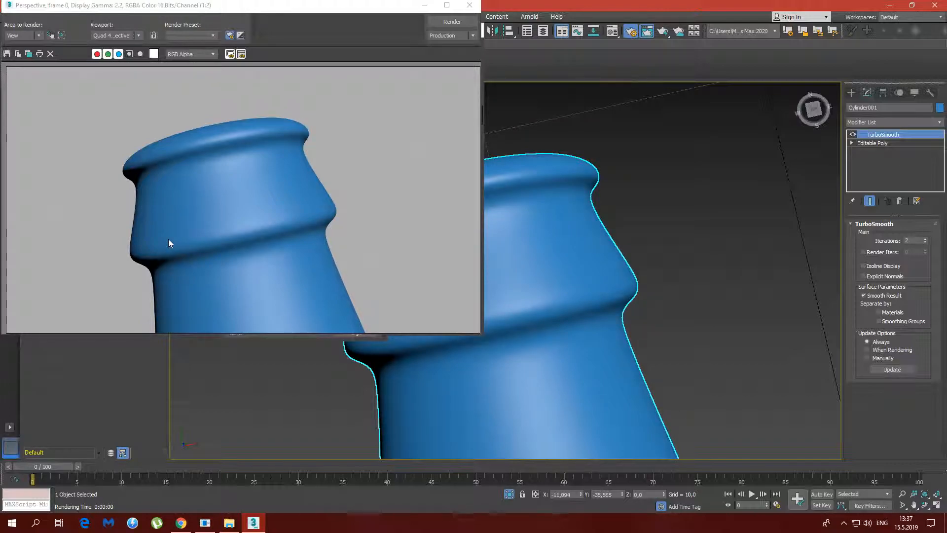
Close the rendered image, render setup and environment windows, and bring the whole bottle back into view
click(469, 5)
click(472, 31)
click(377, 67)
alt+middle_drag(466, 227, 549, 327)
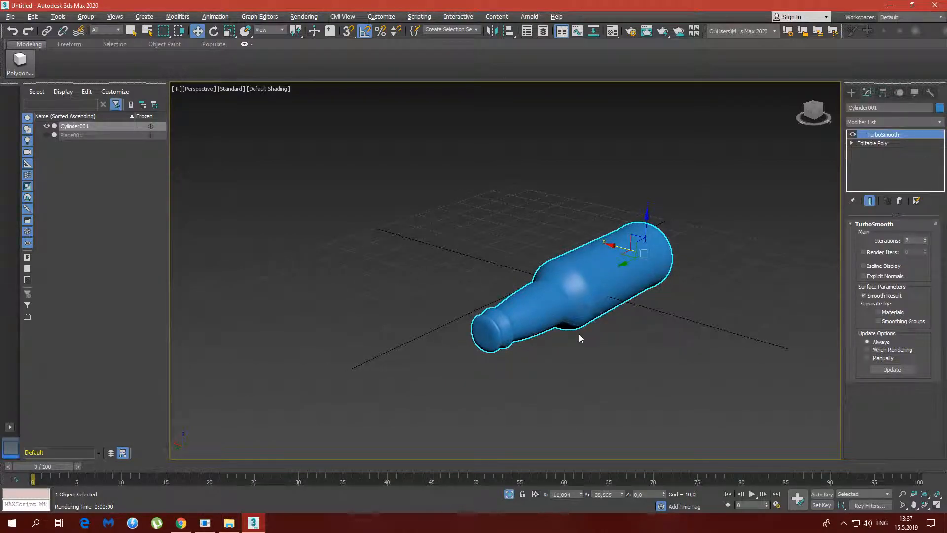
Show the edged faces again and delete the TurboSmooth modifier from the bottle
key(F4)
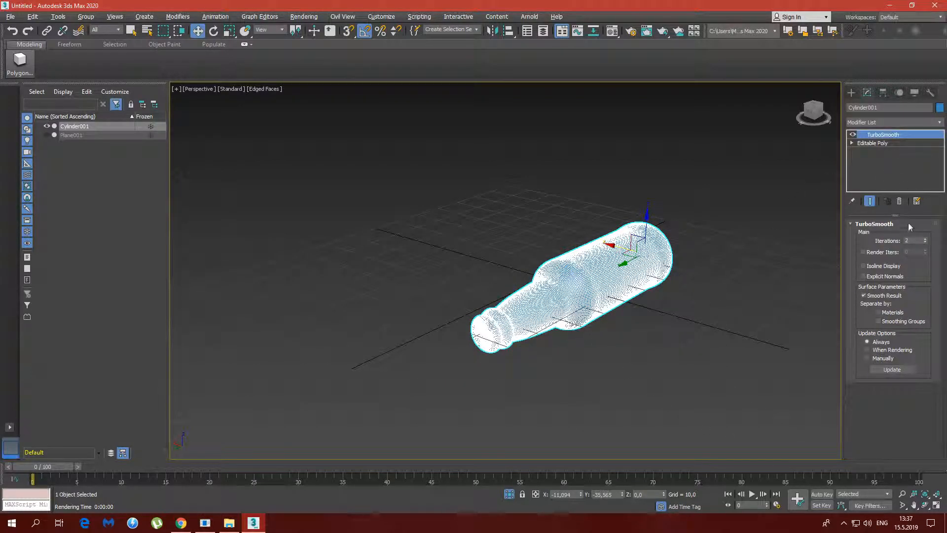
right_click(875, 135)
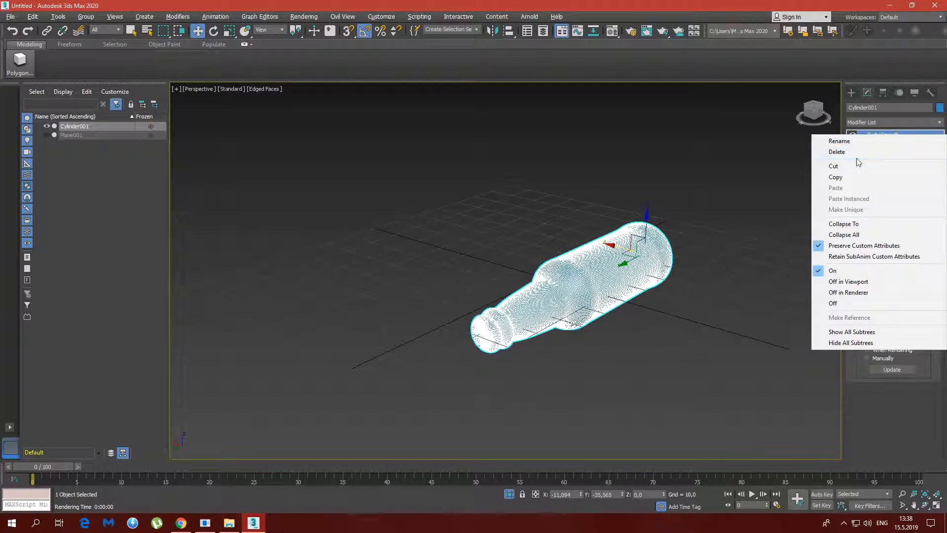
click(838, 148)
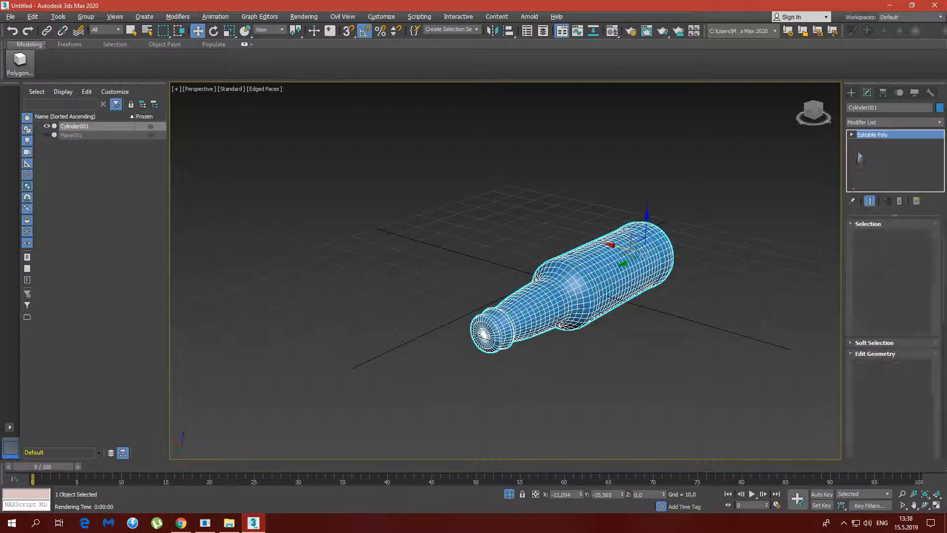
Restore the four-viewport layout and select all polygons of the mouth's end cap, leaving out those on the rim outside it
click(937, 508)
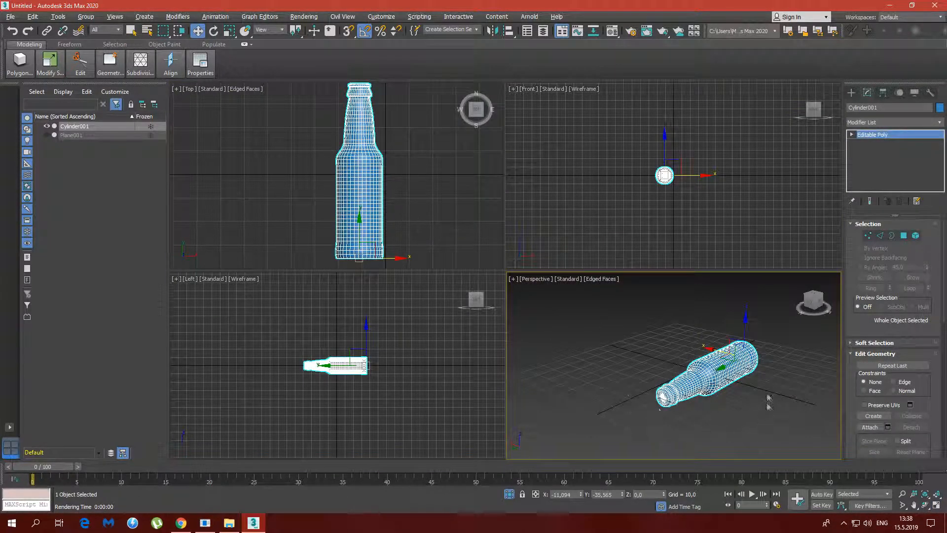
alt+middle_drag(667, 403, 674, 381)
scroll(692, 407, up, 7)
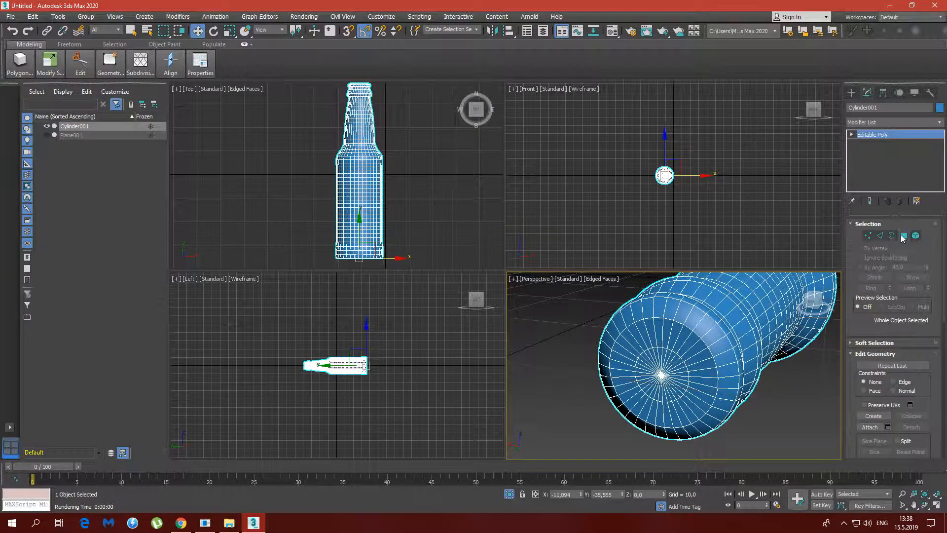
click(903, 236)
click(676, 359)
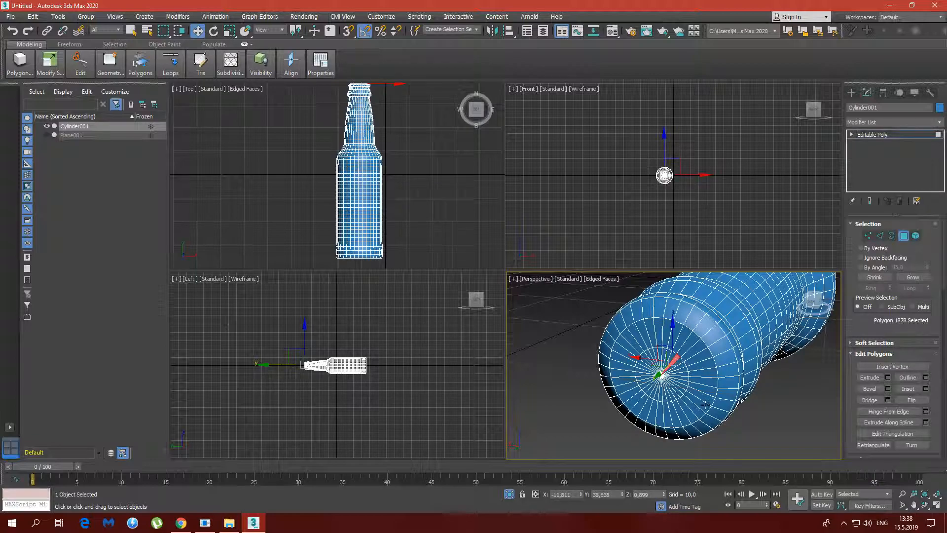
click(916, 279)
click(916, 279)
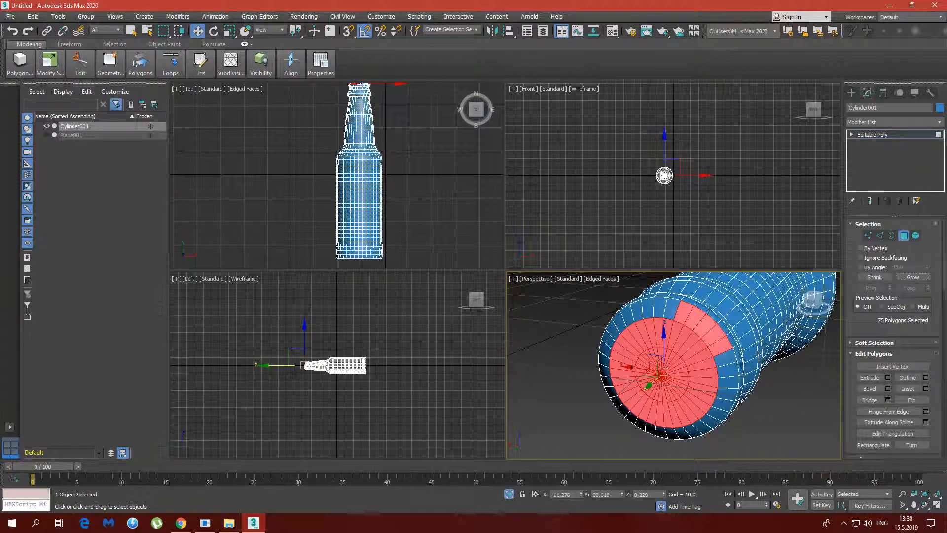
alt+click(722, 347)
alt+click(714, 336)
alt+click(696, 319)
alt+click(706, 326)
alt+click(682, 315)
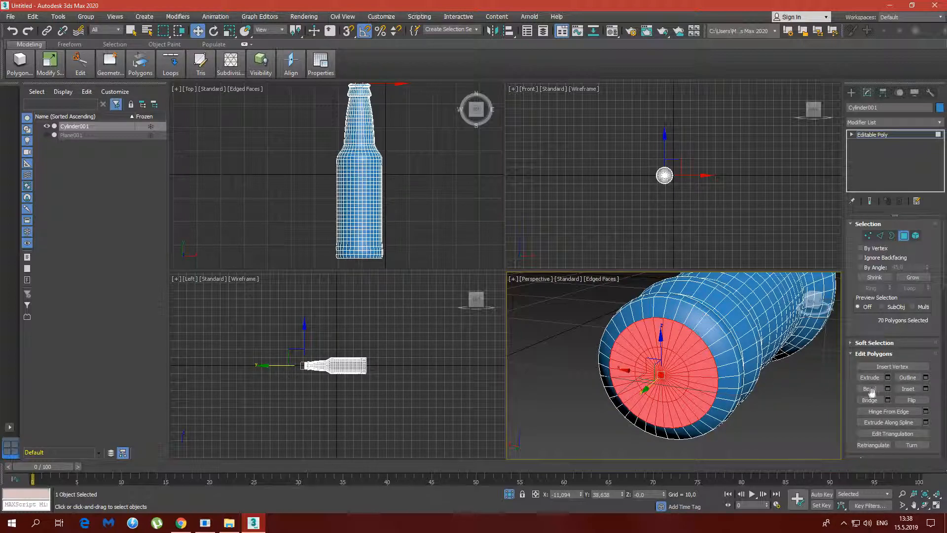
Bevel the selected mouth cap polygons inward, setting the bevel height to -1
click(887, 389)
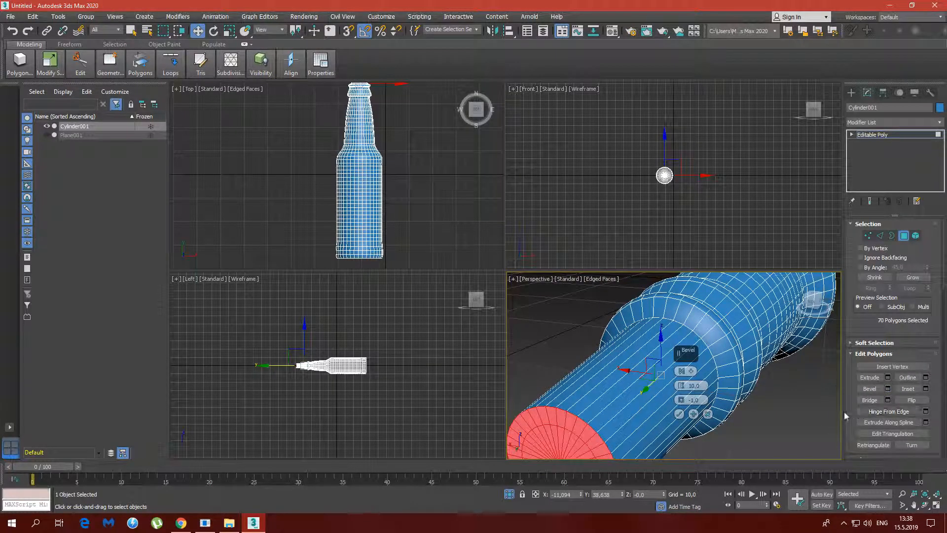
double_click(695, 386)
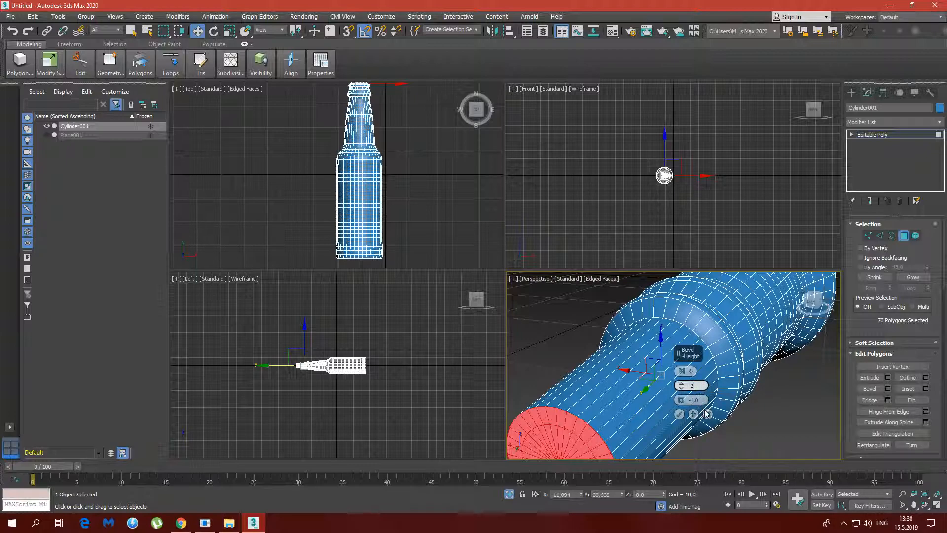
text(-2)
key(Return)
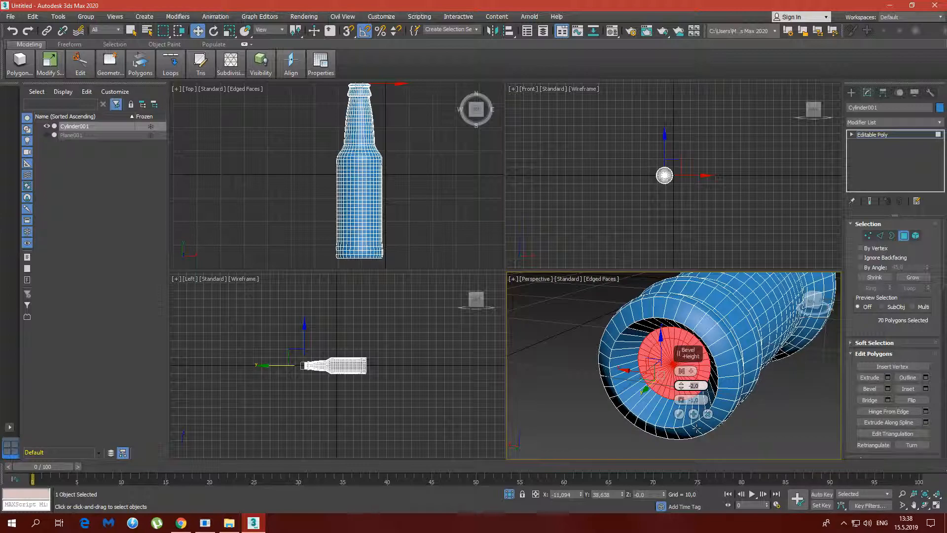
key(Return)
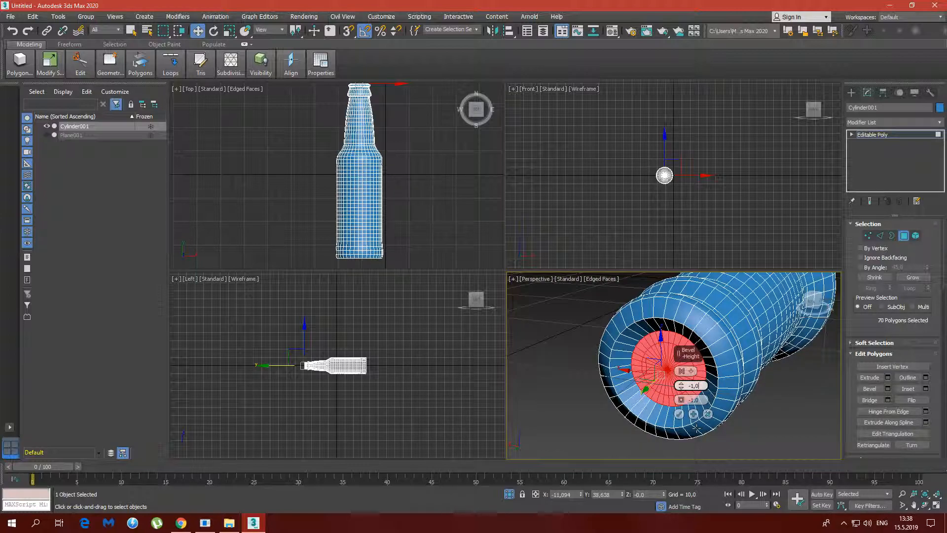
Set the bevel outline to -0.5 and apply the bevel to the mouth cap
click(693, 400)
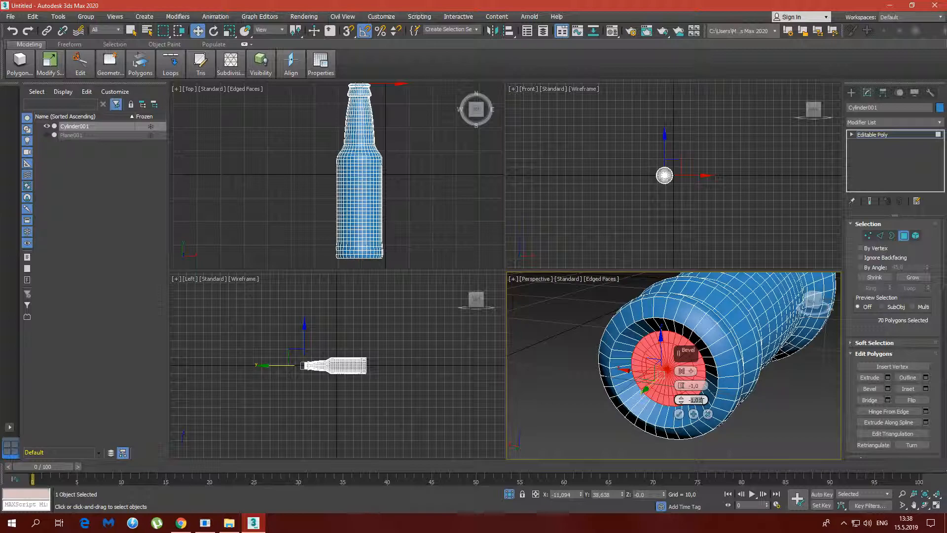
text(-0,5)
key(Return)
alt+middle_drag(704, 336, 723, 315)
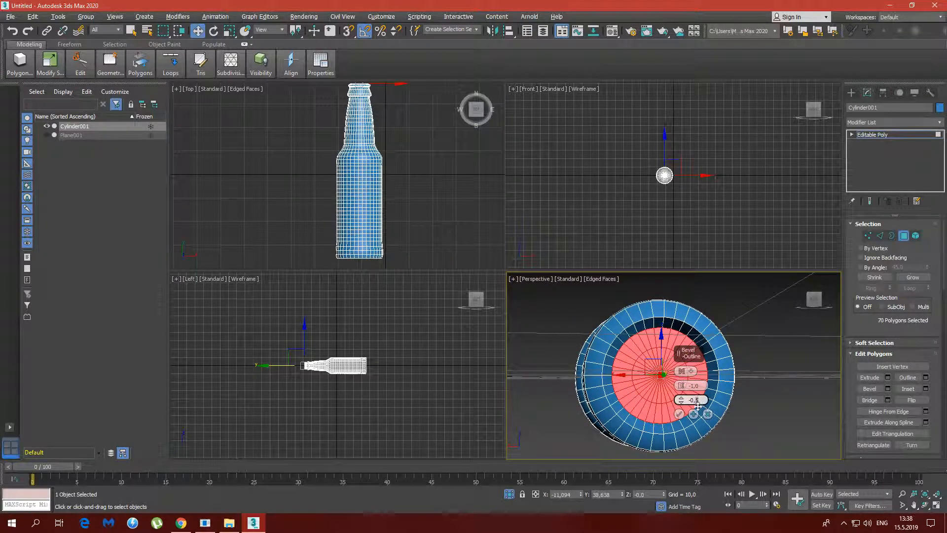
key(Return)
mouse_move(636, 375)
alt+middle_down()
mouse_move(606, 338)
mouse_move(599, 355)
mouse_move(677, 416)
mouse_move(656, 390)
mouse_move(629, 392)
alt+middle_up()
click(679, 414)
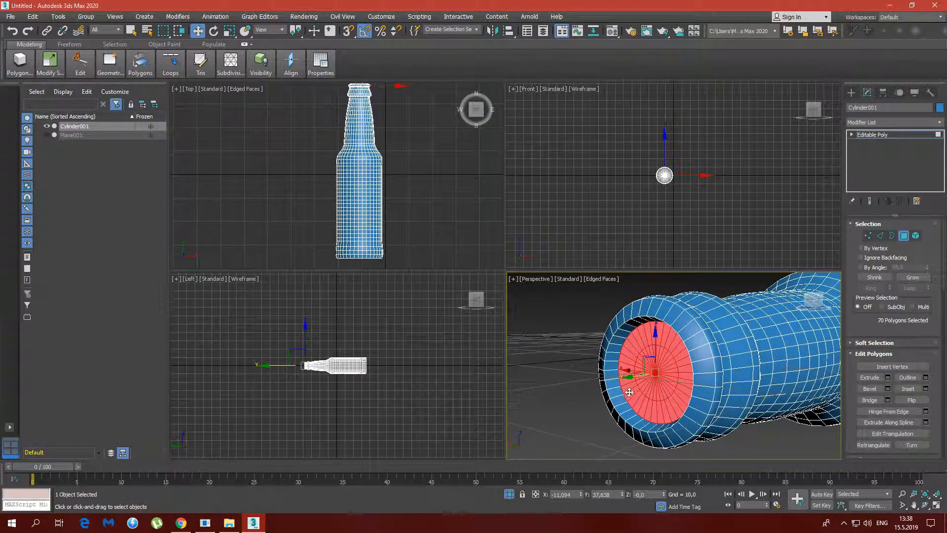
Delete the recessed cap polygons to open the bottle's mouth, and check the interior
alt+middle_drag(629, 392, 567, 395)
alt+middle_drag(600, 363, 741, 429)
scroll(623, 378, down, 5)
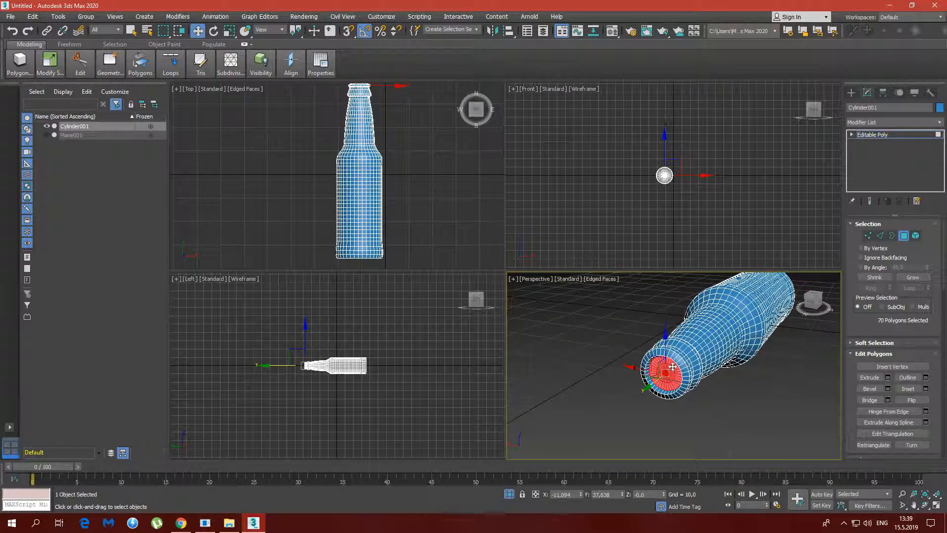
key(Delete)
alt+middle_drag(664, 362, 646, 308)
scroll(682, 318, up, 4)
scroll(682, 318, up, 3)
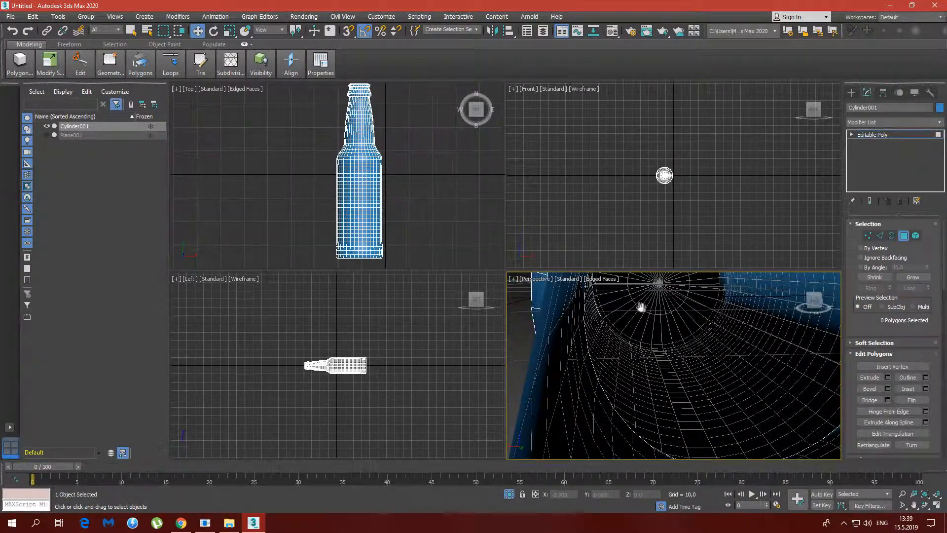
alt+middle_drag(696, 344, 645, 353)
scroll(644, 342, down, 4)
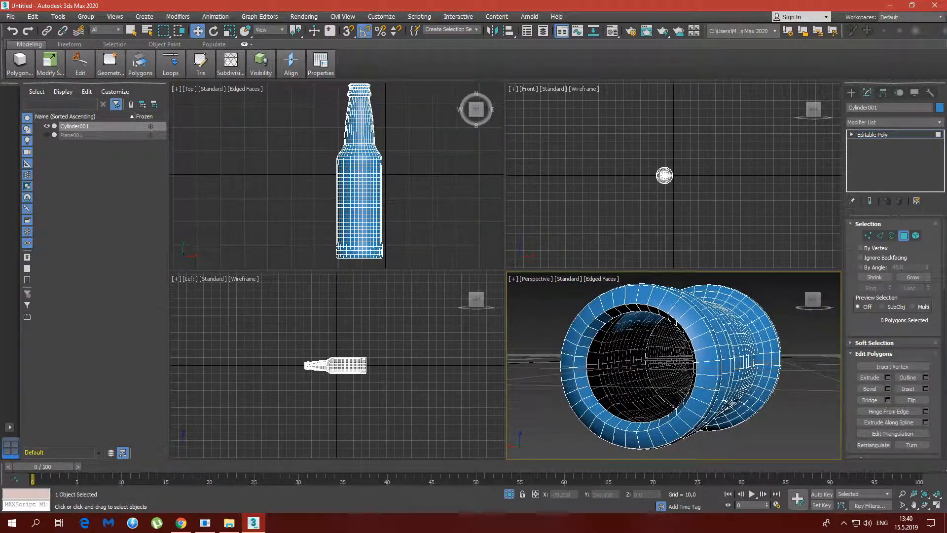
Leave polygon editing and add a Shell modifier to the whole bottle with an outer amount of 0
click(904, 235)
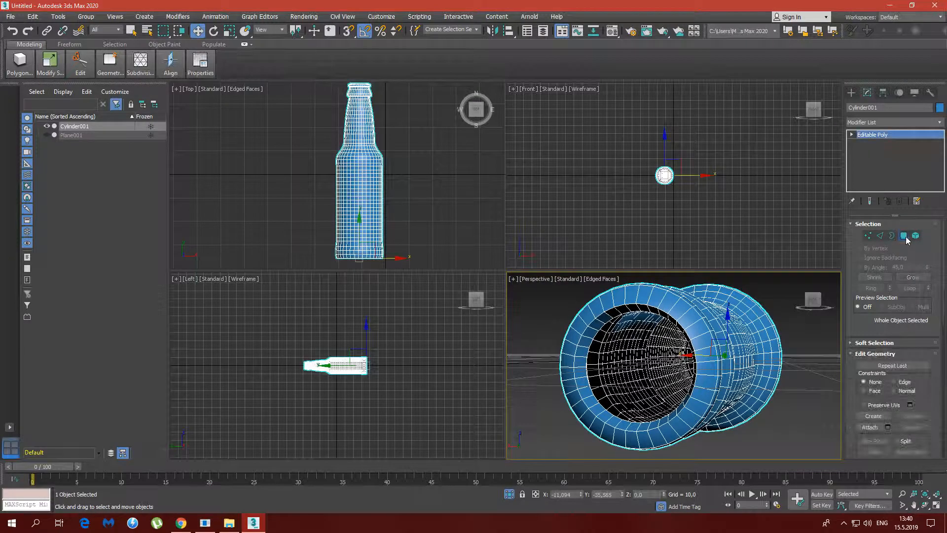
click(902, 123)
drag(942, 156, 943, 239)
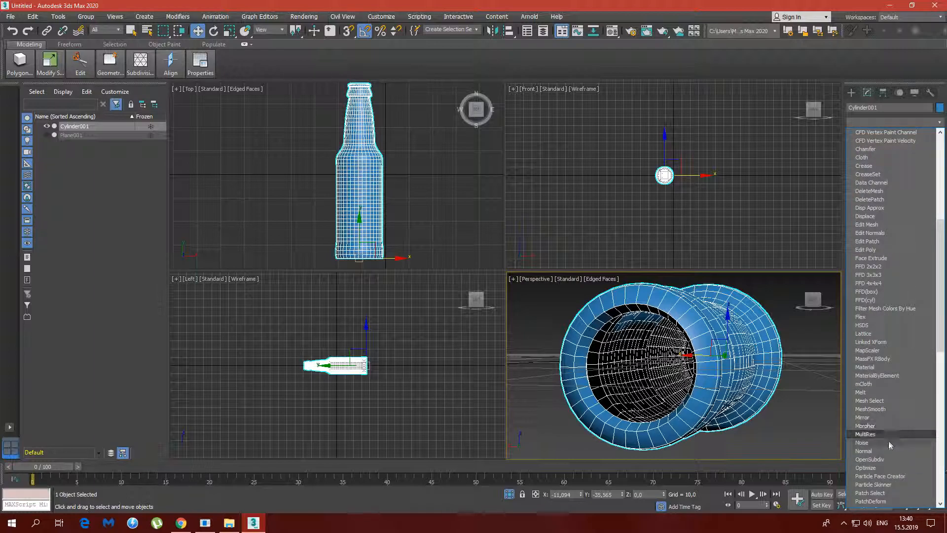
scroll(885, 460, down, 4)
scroll(884, 460, down, 4)
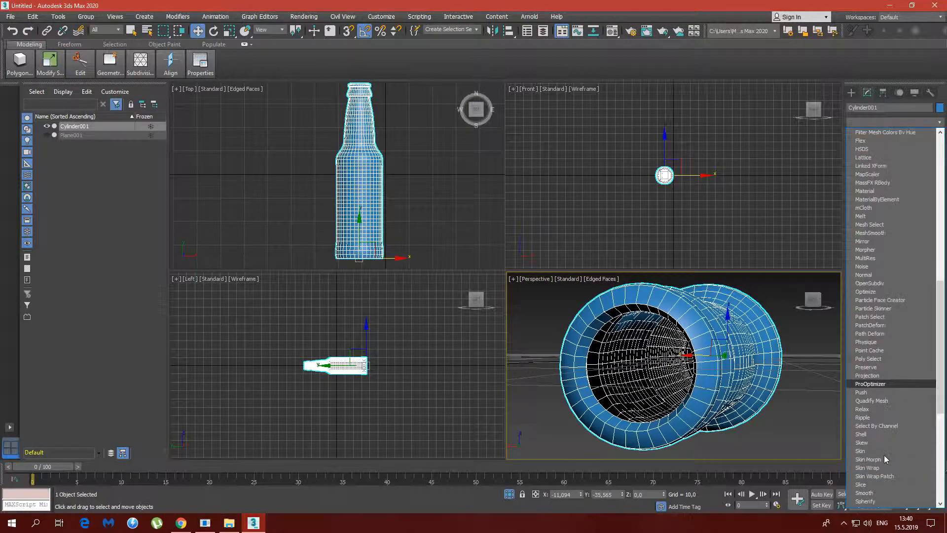
click(872, 412)
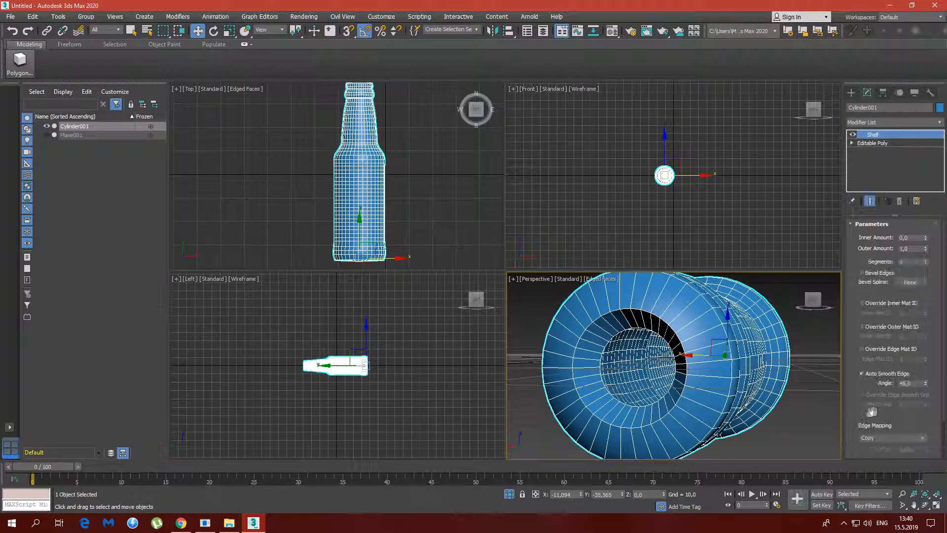
right_click(925, 251)
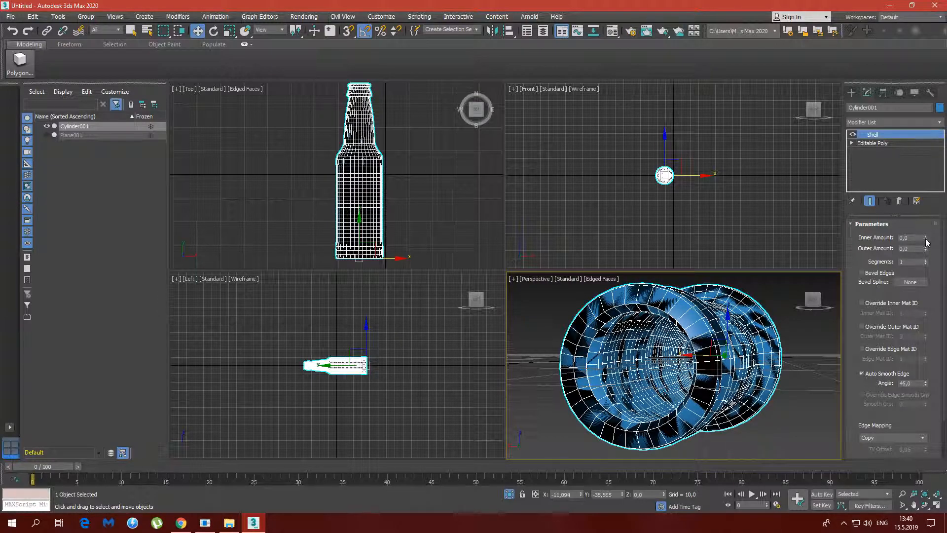
Set the Shell's inner amount to 0.1 to give the bottle wall its thickness
click(926, 239)
click(926, 238)
click(925, 237)
click(926, 237)
click(925, 238)
click(926, 238)
click(926, 237)
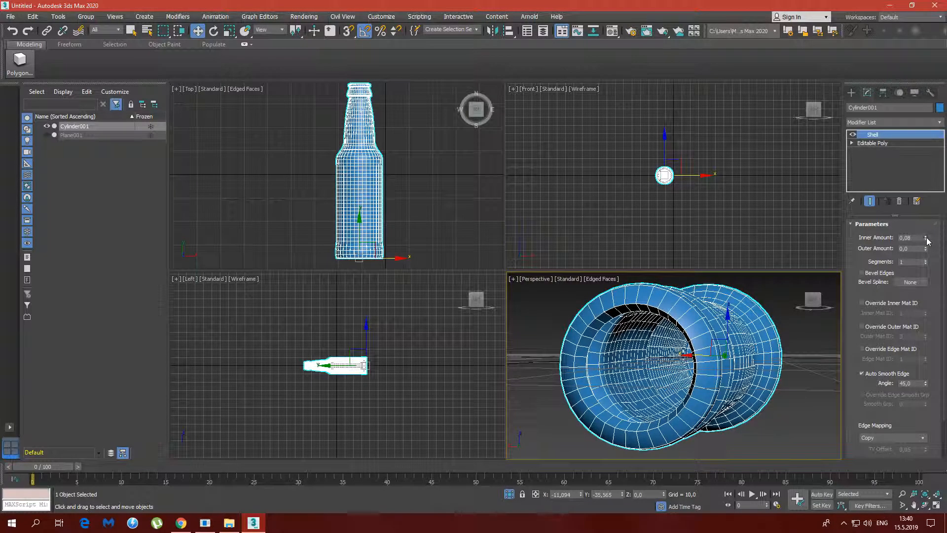
click(926, 238)
click(925, 238)
alt+middle_drag(802, 351, 660, 387)
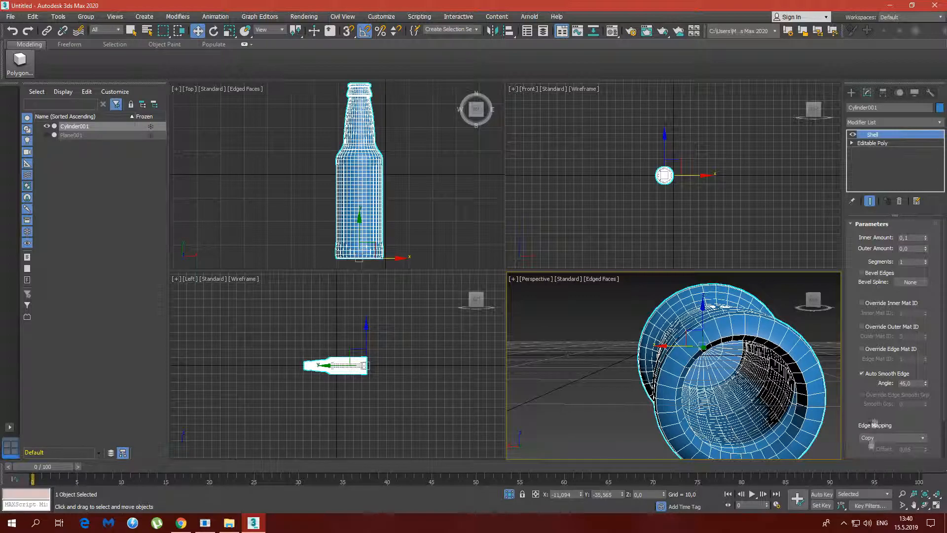
Collapse the bottle's entire modifier stack, accepting the removal of its modifier parameters
right_click(876, 165)
click(849, 256)
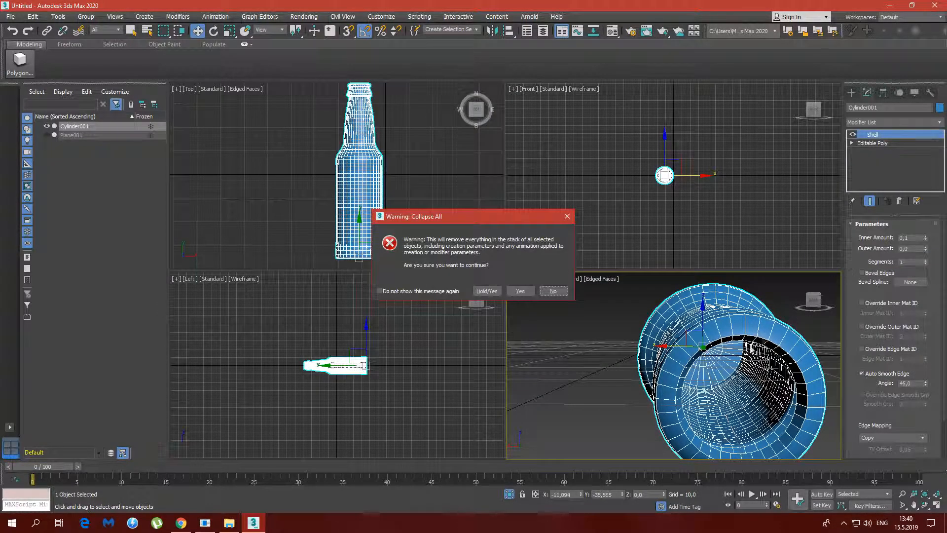
click(520, 291)
alt+middle_drag(727, 357, 688, 348)
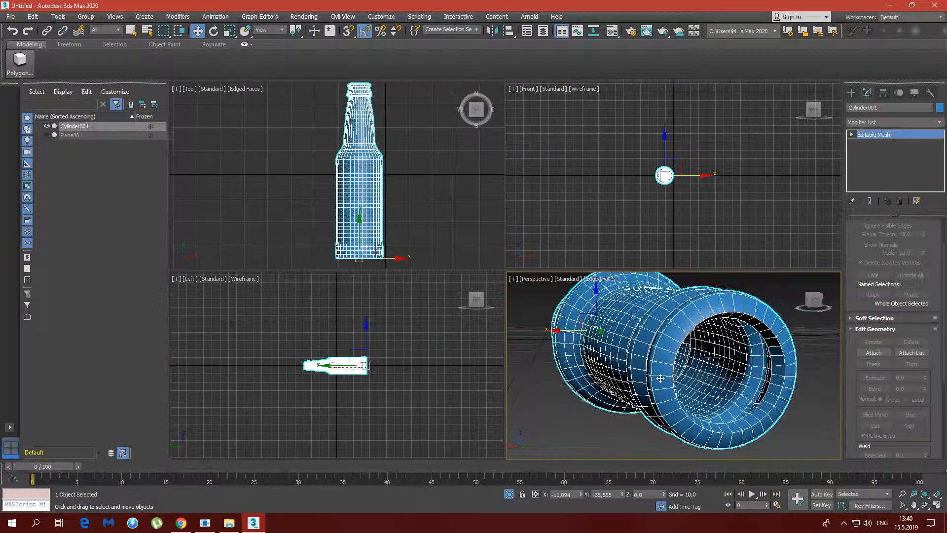
Add a TurboSmooth modifier to the bottle with 2 iterations
click(892, 123)
scroll(883, 296, down, 15)
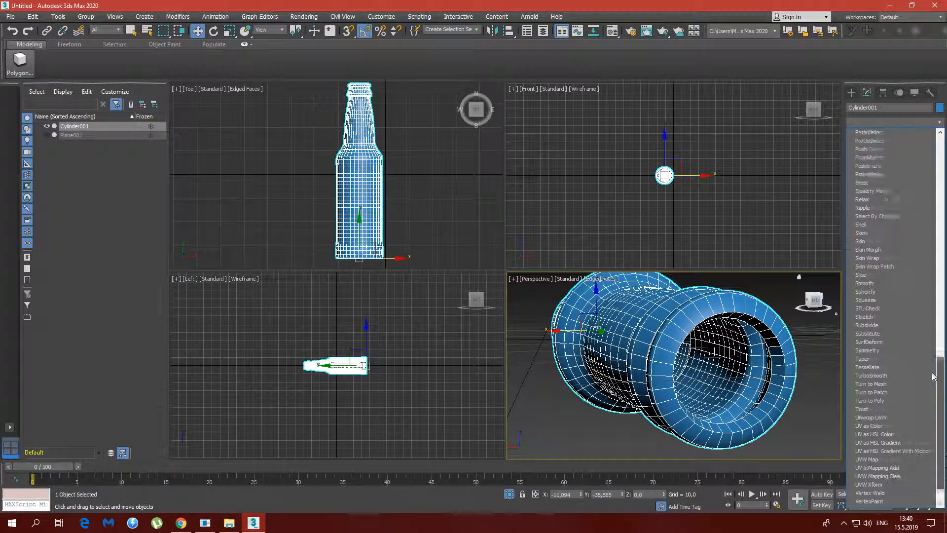
click(876, 342)
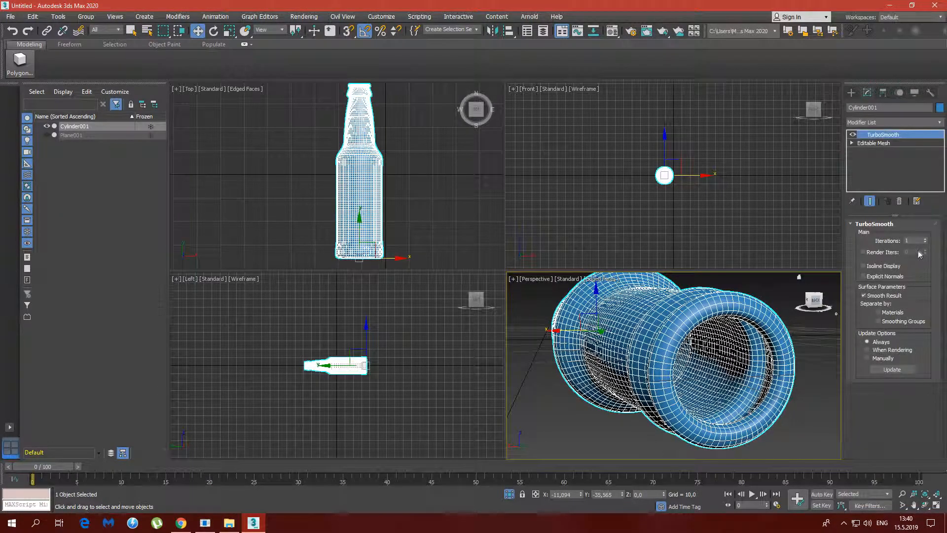
click(926, 239)
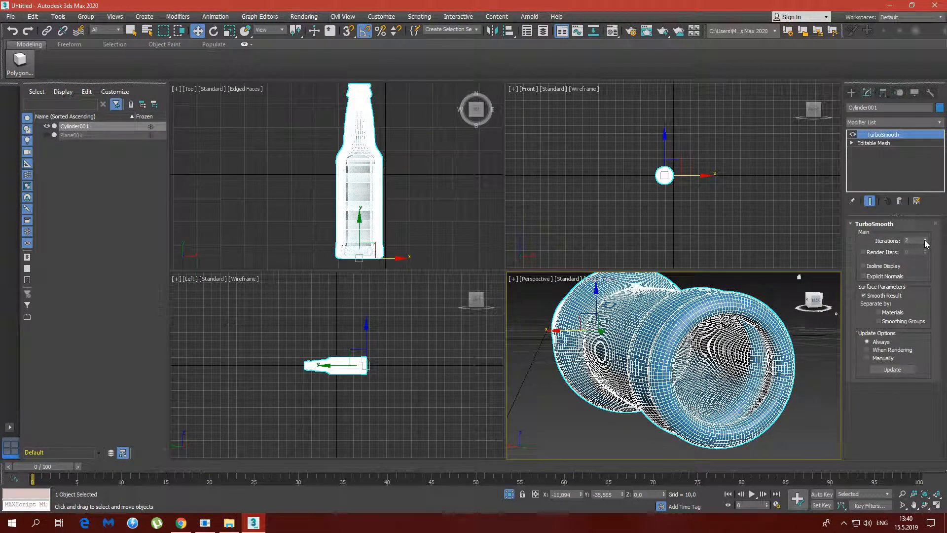
click(926, 239)
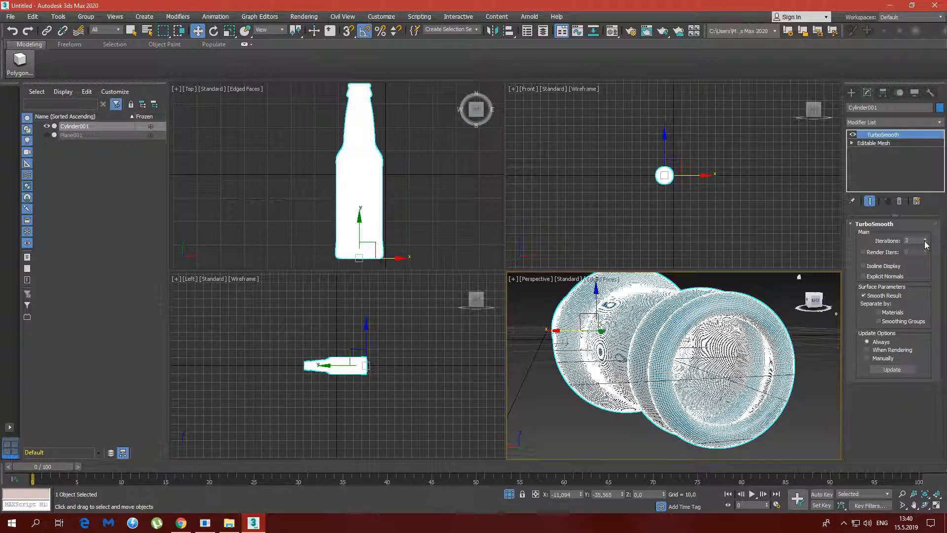
click(926, 242)
alt+middle_drag(692, 319, 714, 340)
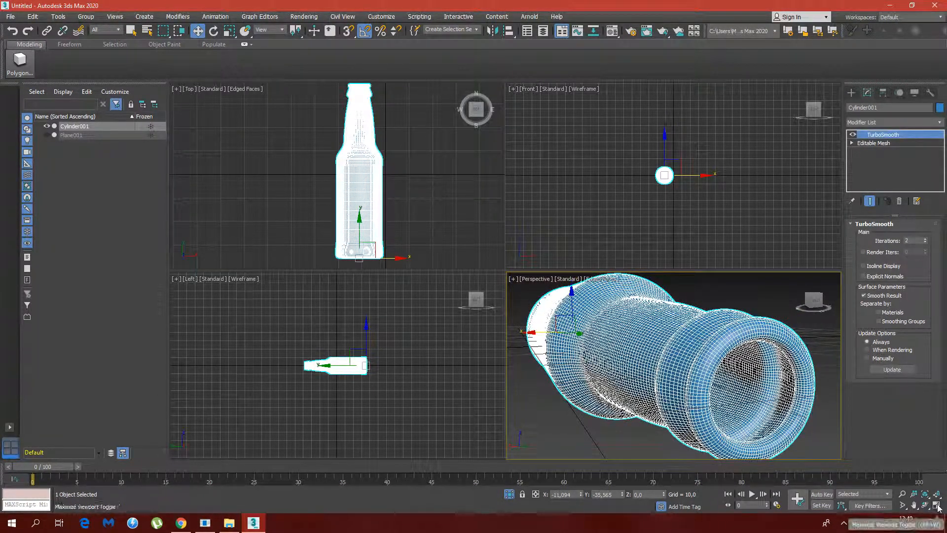
Maximise the perspective viewport, render the open mouth, and close the rendered image
key(alt+w)
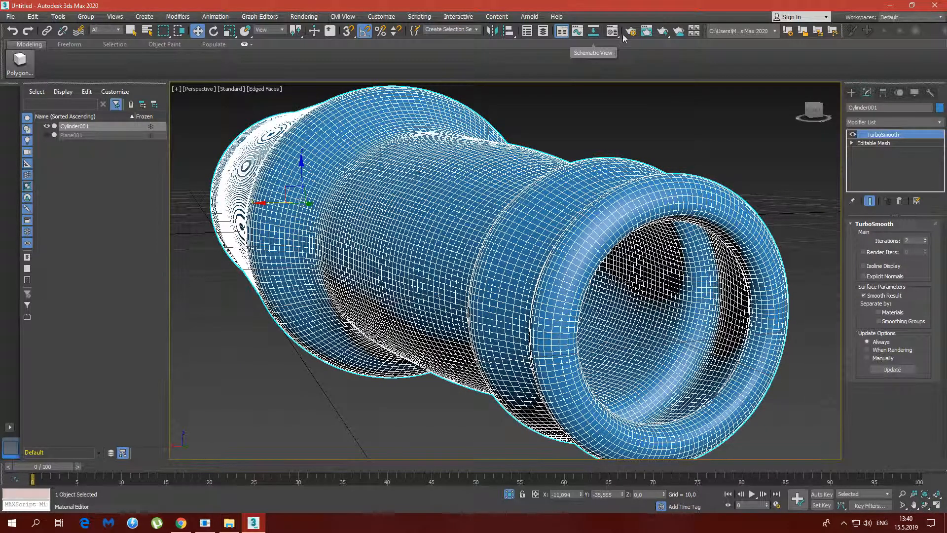
click(662, 30)
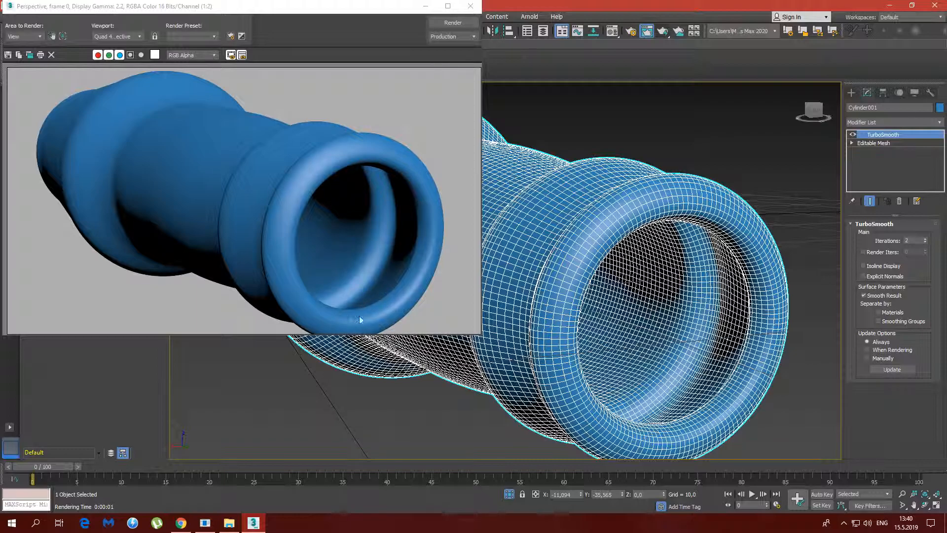
click(470, 6)
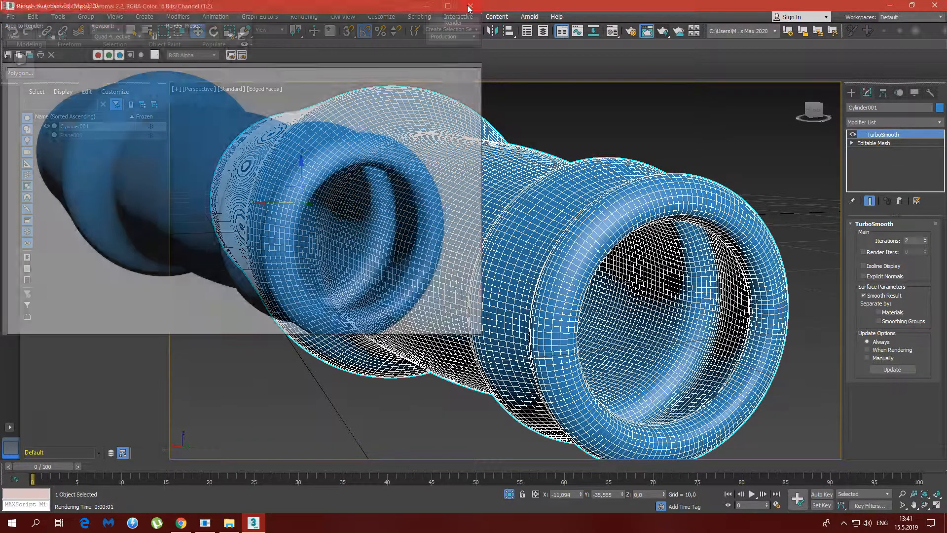
scroll(535, 265, down, 3)
alt+middle_drag(486, 250, 574, 277)
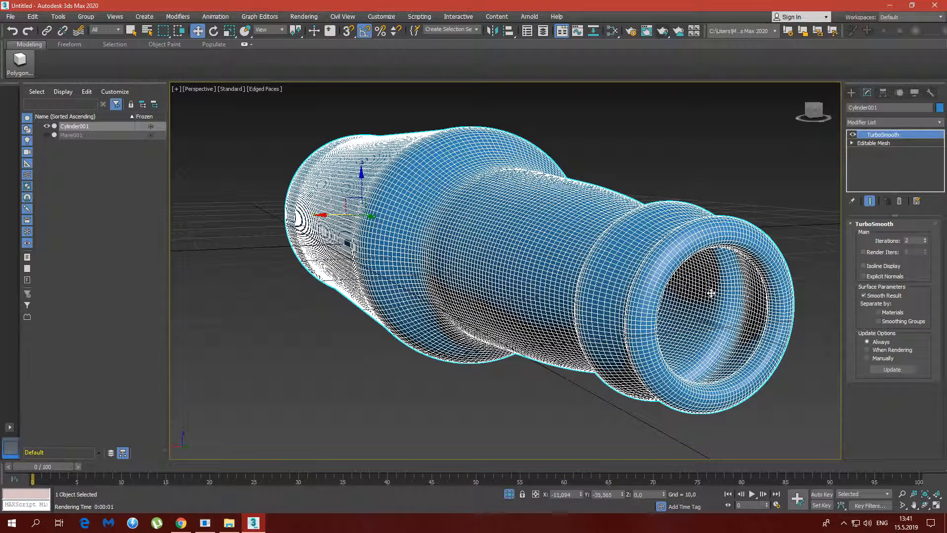
Create a Physical Material in the Slate Material Editor and name it bottle
click(612, 33)
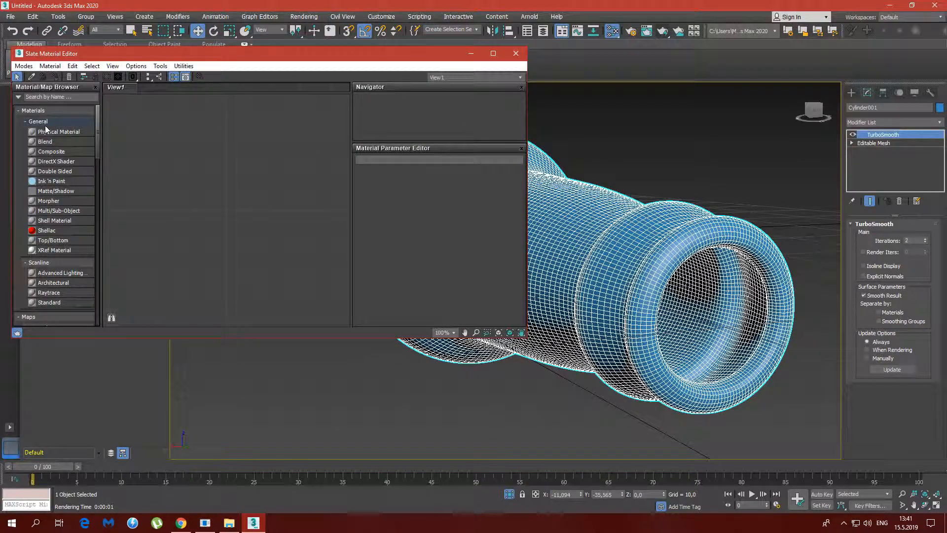
drag(44, 135, 173, 118)
double_click(175, 112)
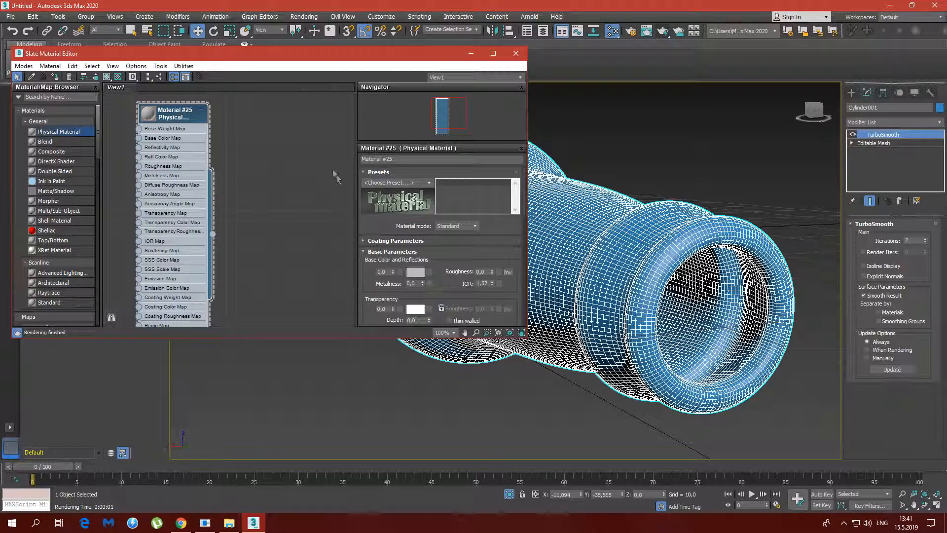
text(bottle)
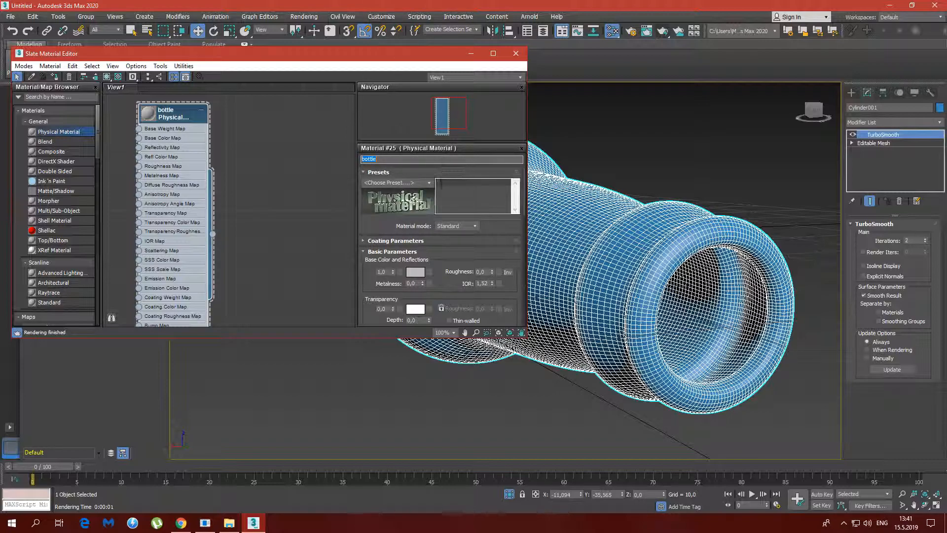
Apply the Glass (Thin Geometry) preset to the bottle material
click(429, 186)
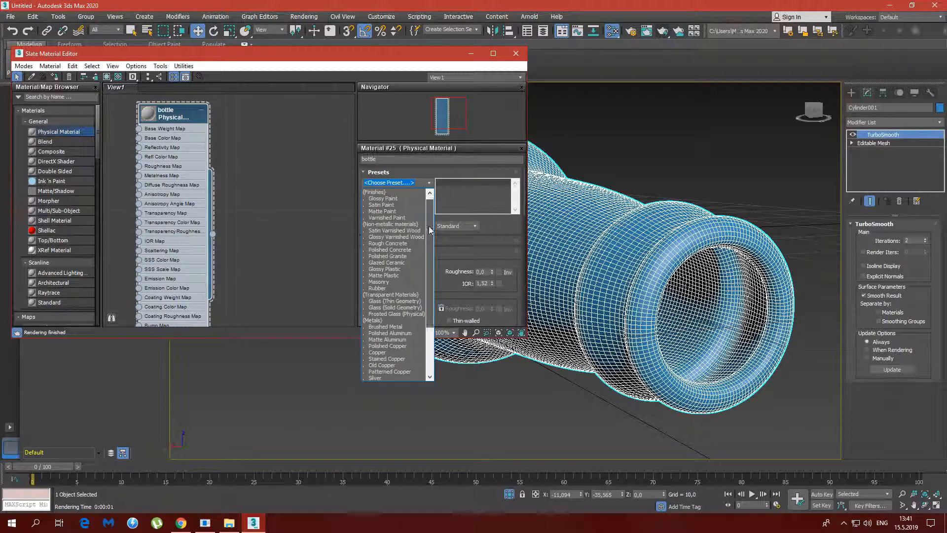
drag(429, 224, 433, 248)
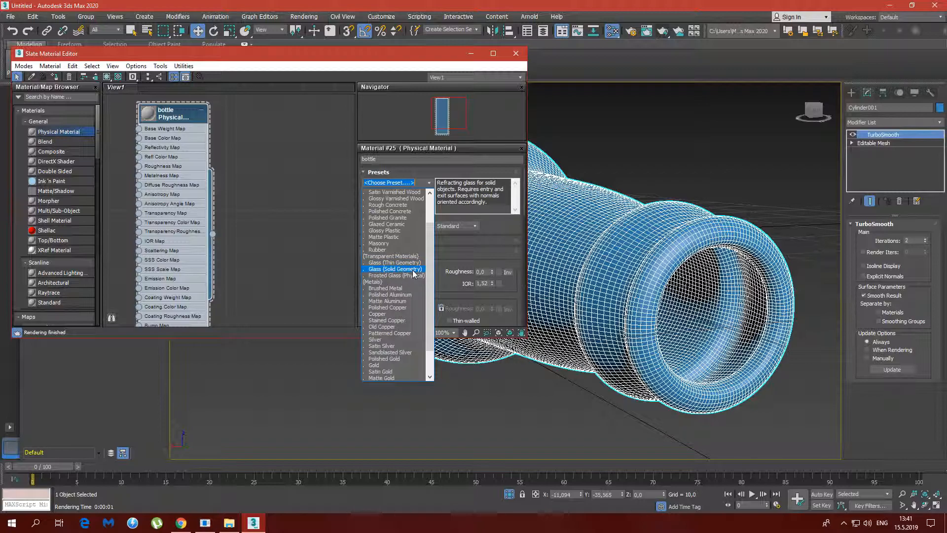
click(414, 264)
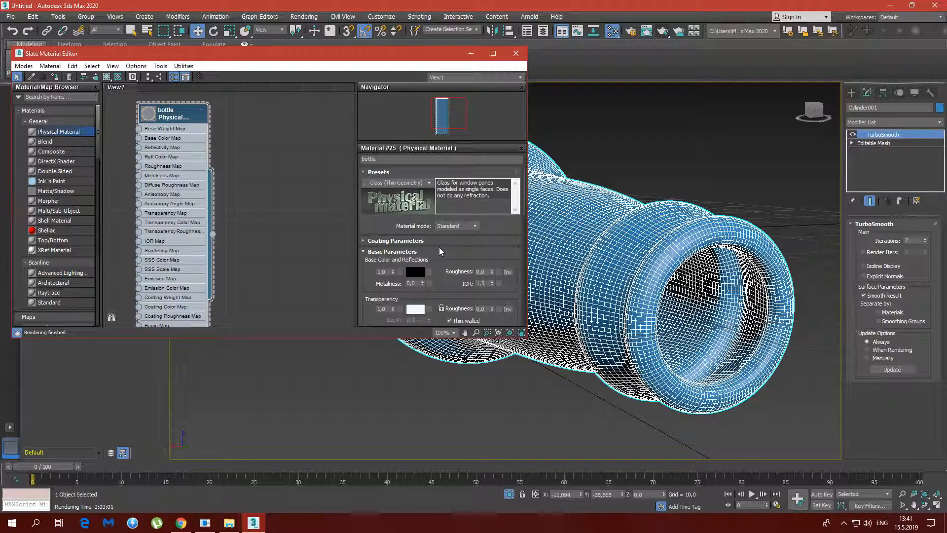
Assign the glass material to the selected bottle and minimise the material editor
click(55, 76)
middle_drag(559, 235, 562, 234)
click(470, 54)
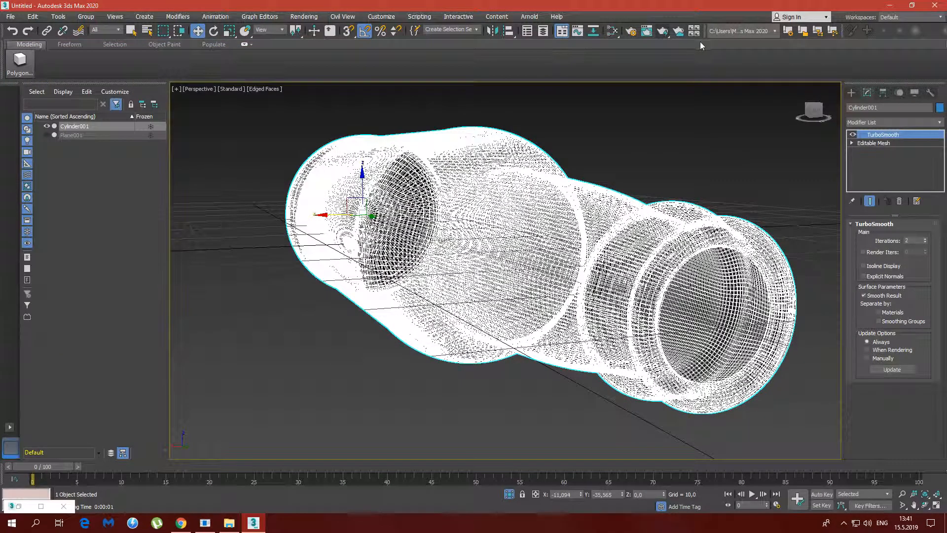
Render the perspective view of the bottle with its thin-geometry glass material
click(662, 32)
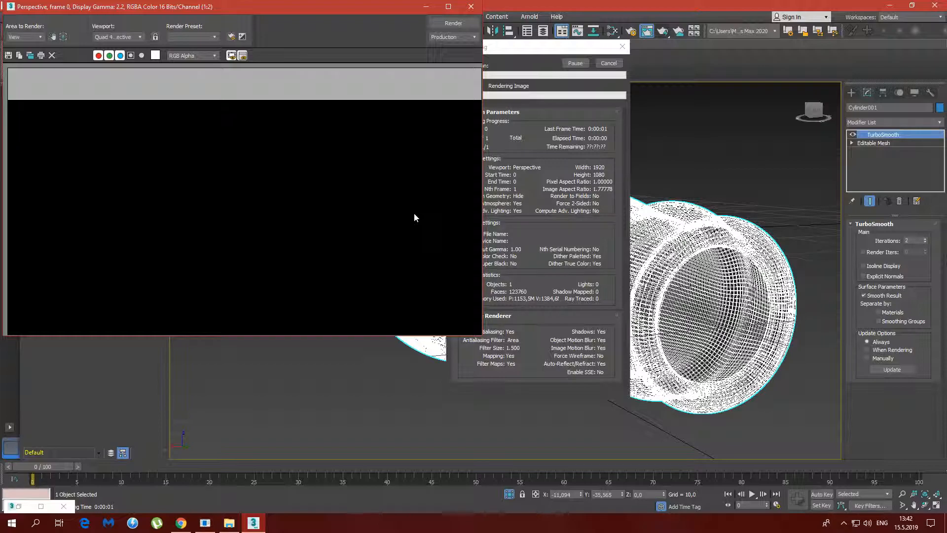
click(560, 113)
click(492, 112)
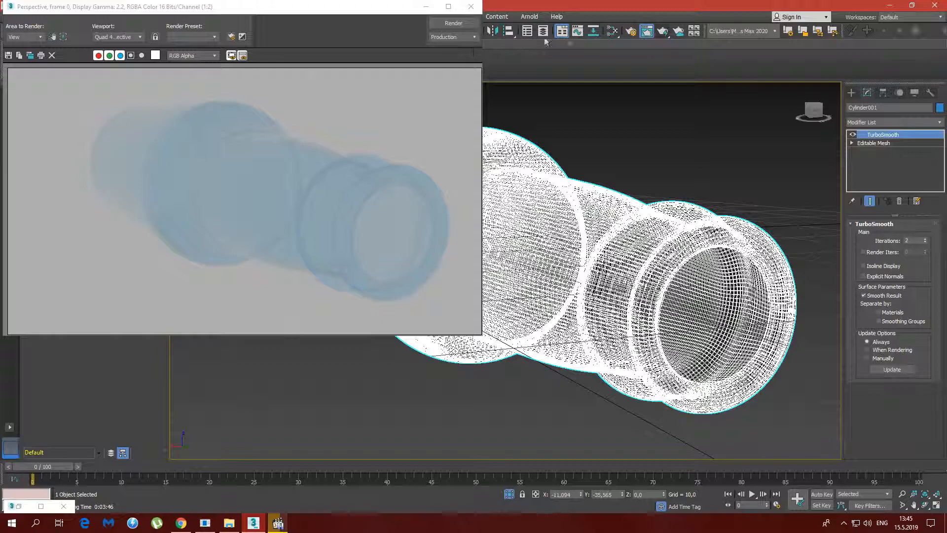
Reopen the Slate Material Editor, enlarge the bottle material's preview and switch its material mode to Advanced
click(612, 32)
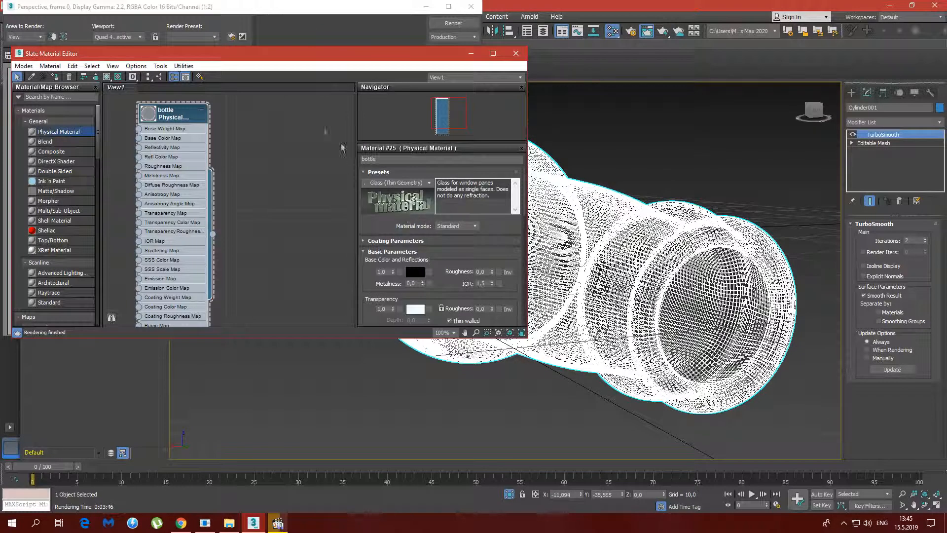
double_click(151, 117)
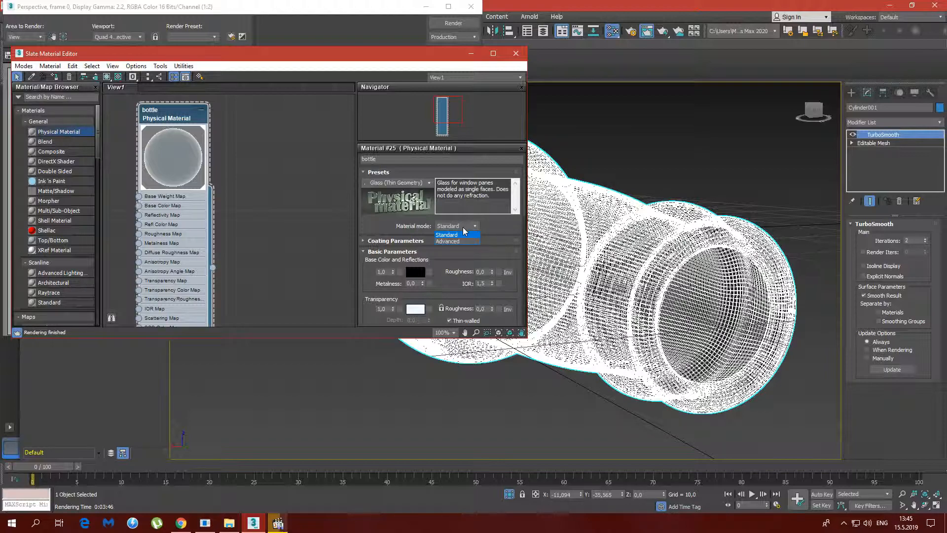
click(449, 241)
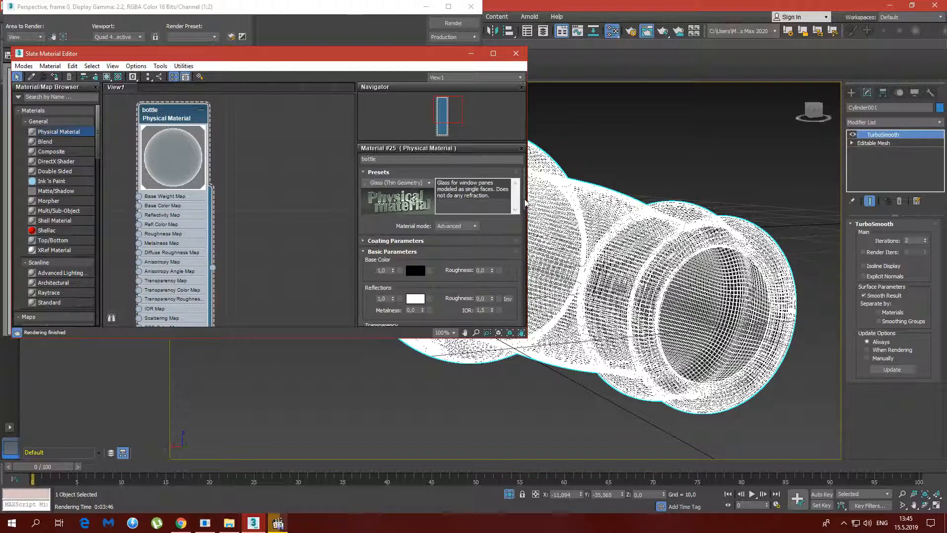
Set the bottle material's reflections weight to 0.4 and its transparency weight to 0.7
scroll(526, 202, down, 3)
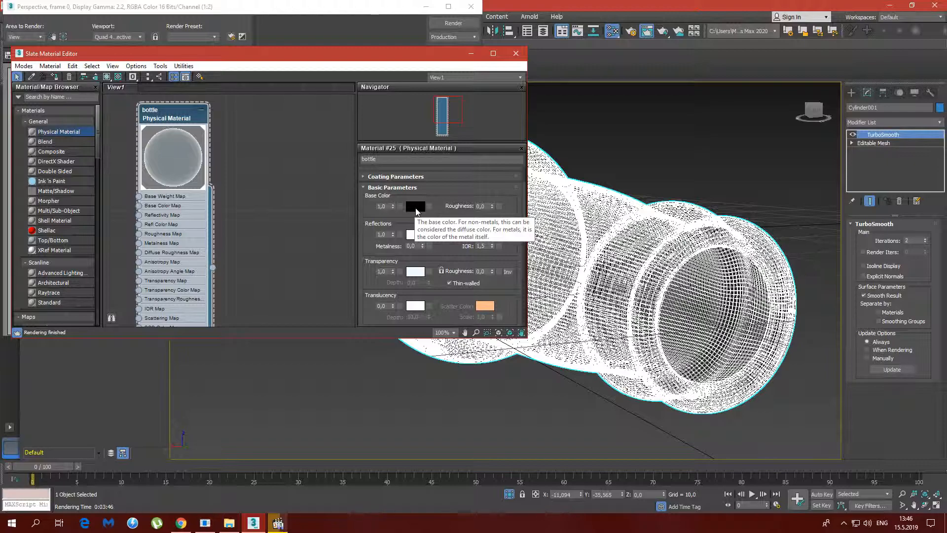
drag(394, 237, 394, 245)
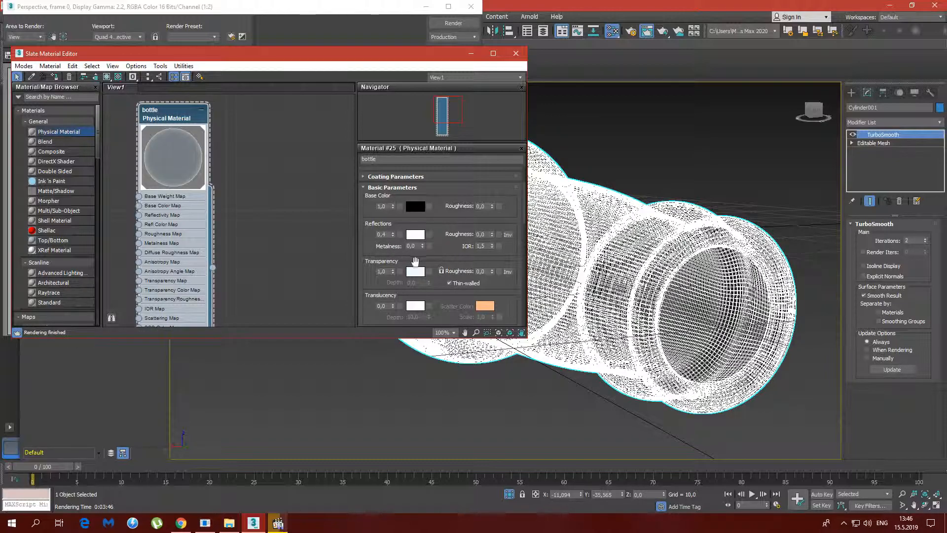
drag(418, 261, 393, 214)
click(392, 211)
Darken the transparency colour to a grey with value 0.446, close the material editor and re-render the bottle
click(416, 211)
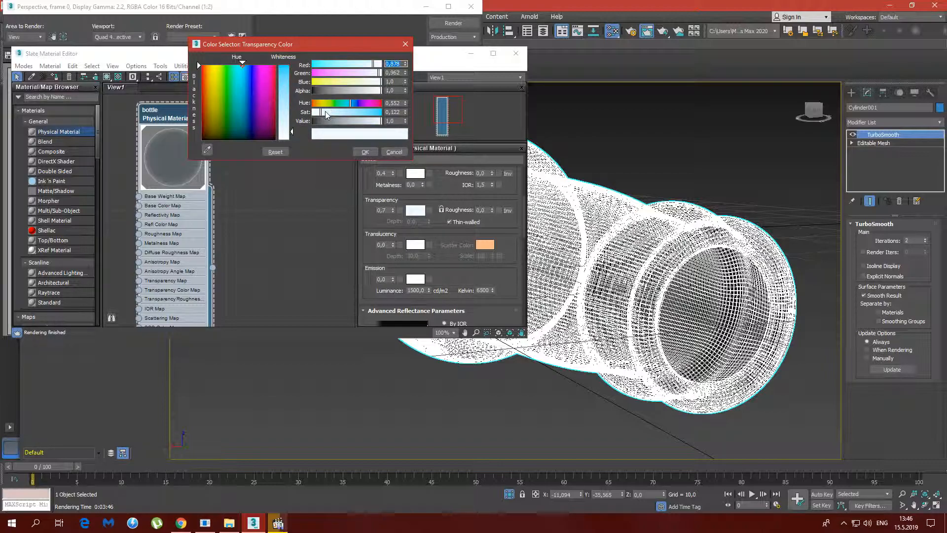
drag(331, 121, 343, 125)
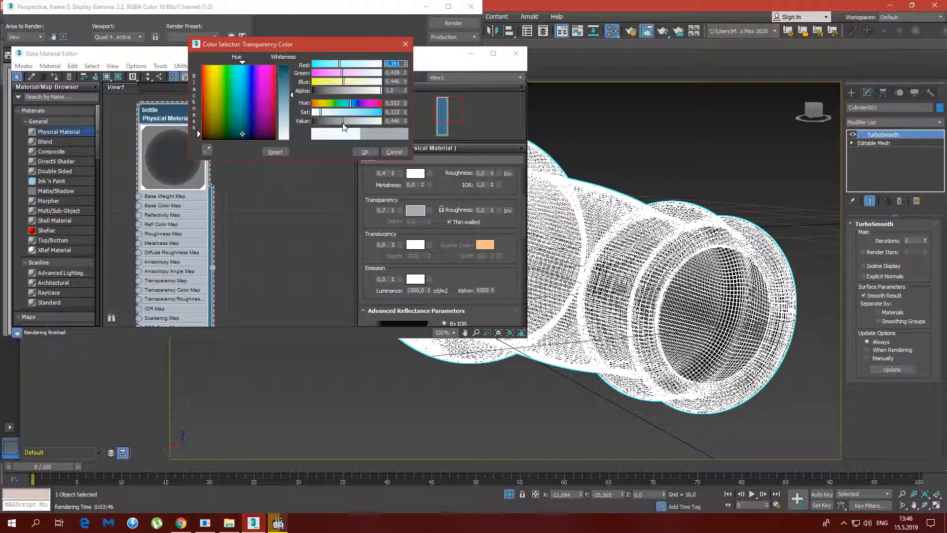
click(365, 153)
drag(200, 178, 219, 194)
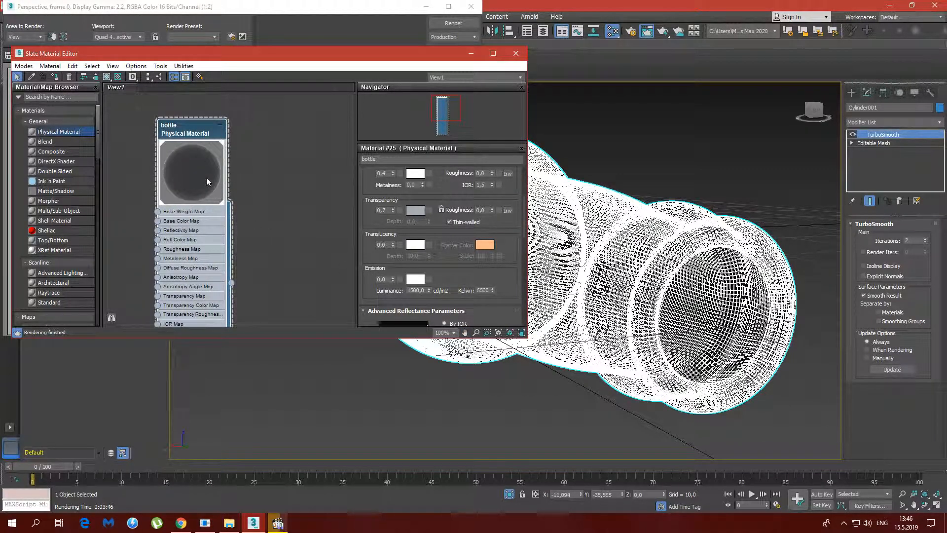
click(516, 54)
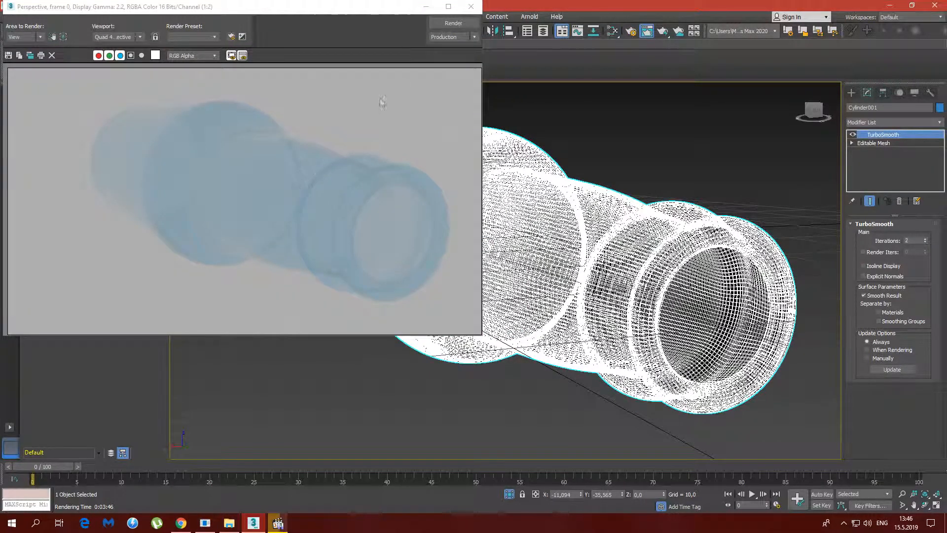
click(446, 27)
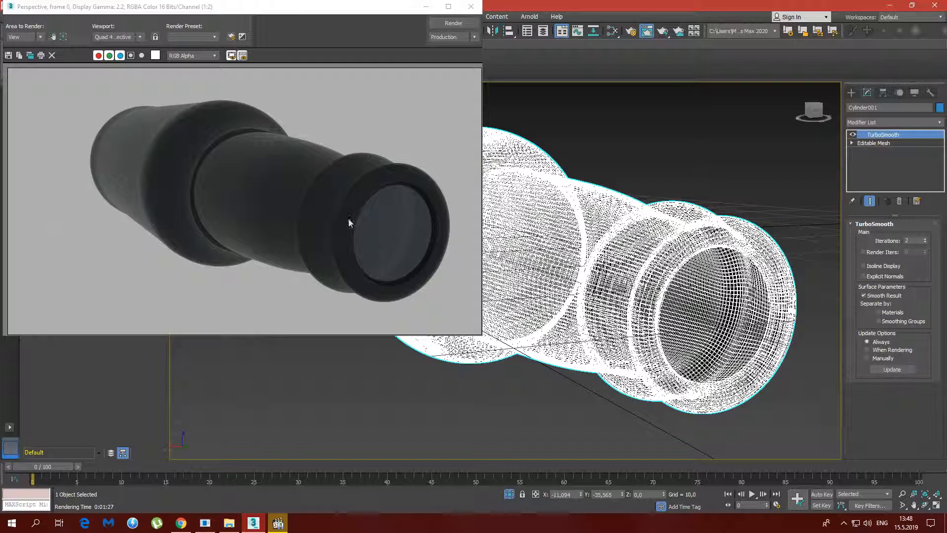
Set the bottle material's base colour to a dark brown with red 0.05, green 0.018 and blue 0
click(612, 30)
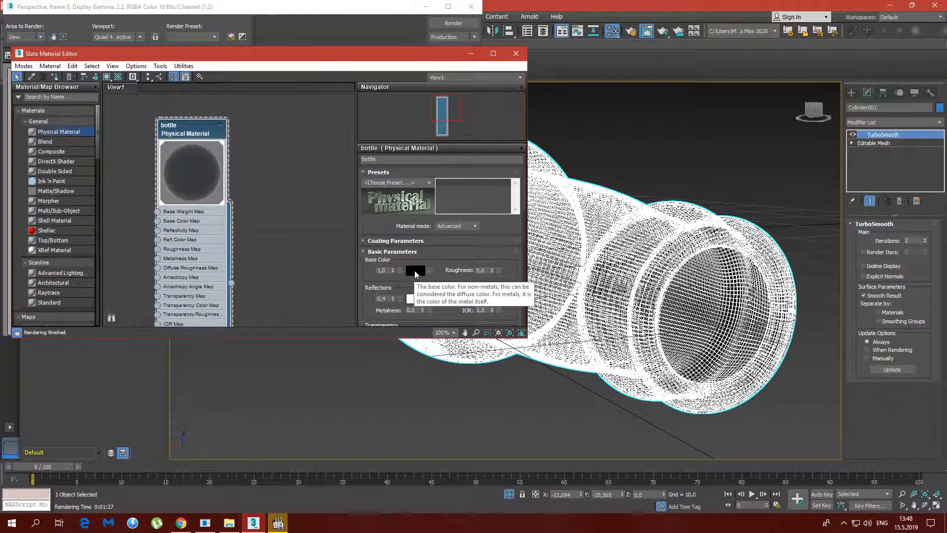
click(416, 271)
mouse_move(269, 65)
mouse_down()
mouse_move(204, 65)
mouse_move(276, 66)
mouse_up()
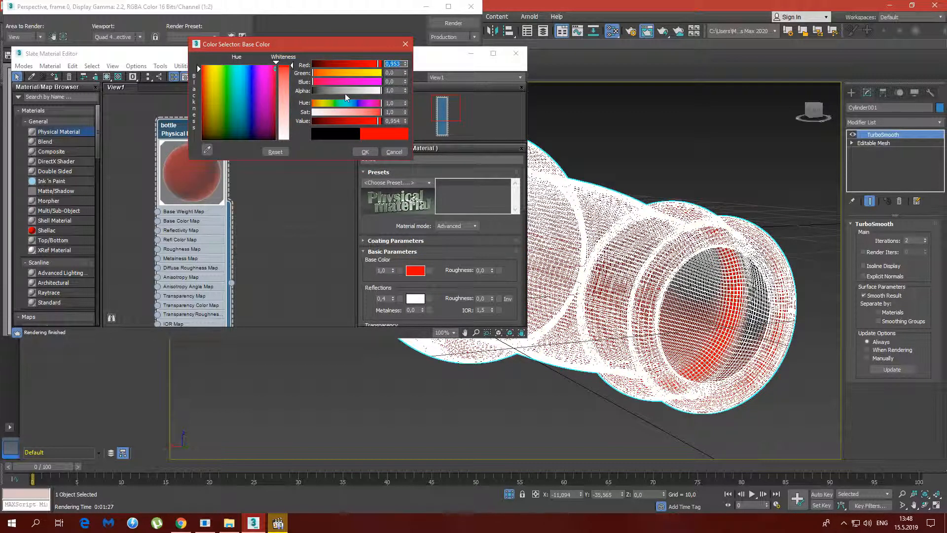
click(336, 73)
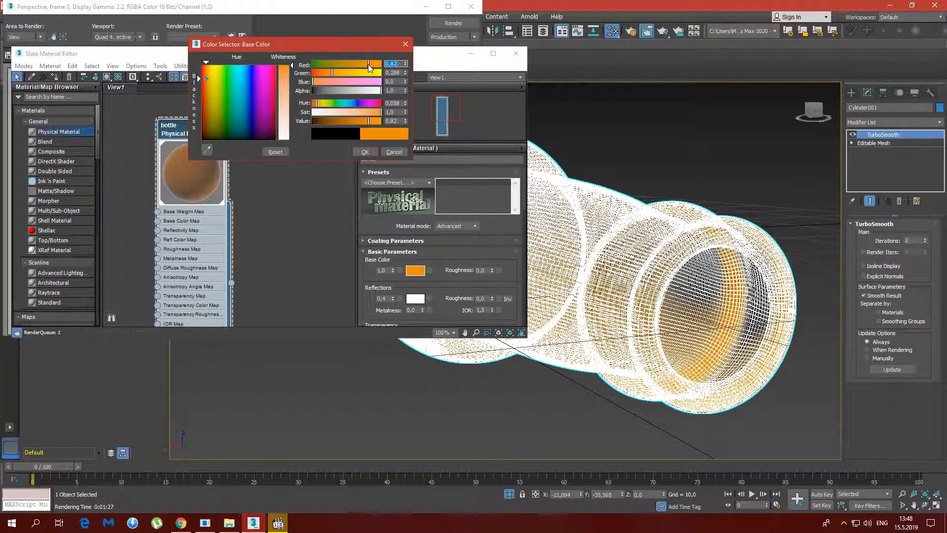
click(359, 121)
drag(360, 124, 316, 118)
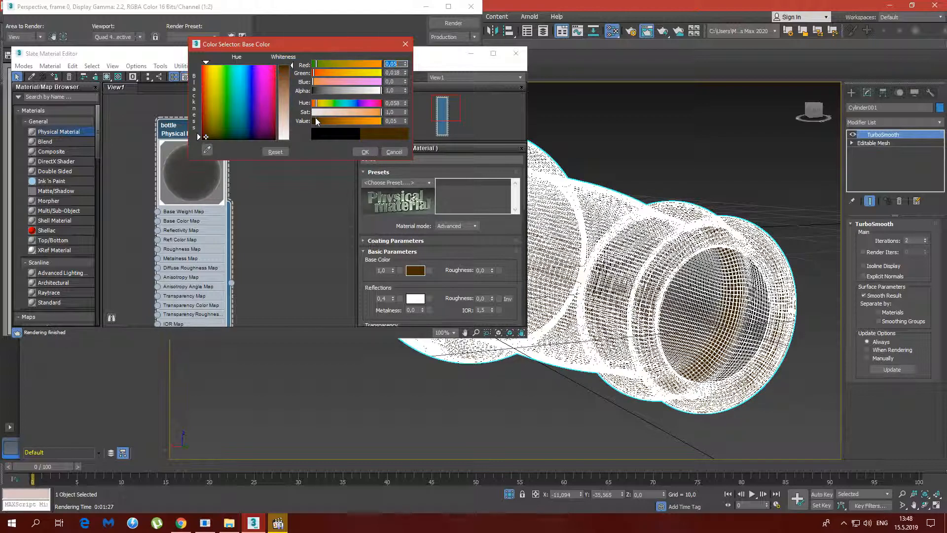
click(365, 152)
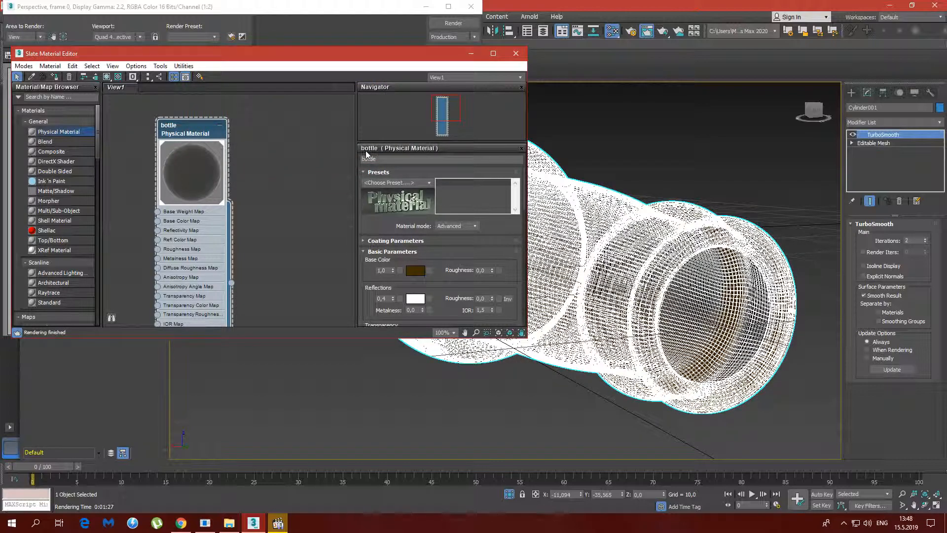
Sample the brown base colour for the material's transparency colour and brighten it slightly
drag(476, 264, 476, 167)
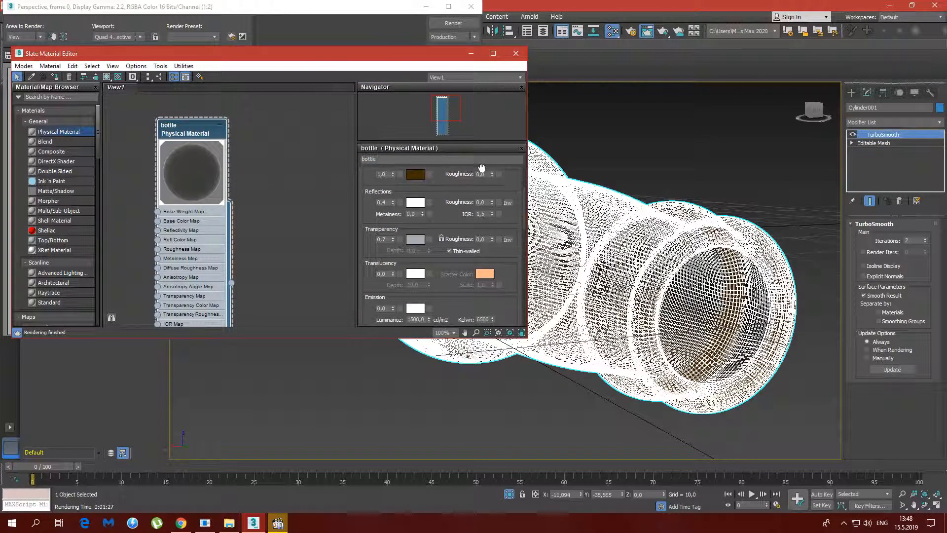
click(418, 241)
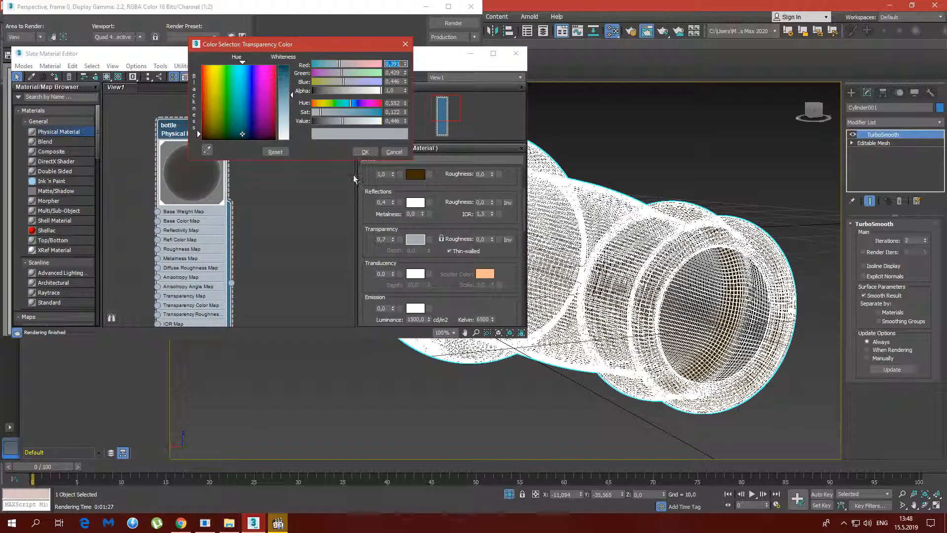
click(208, 150)
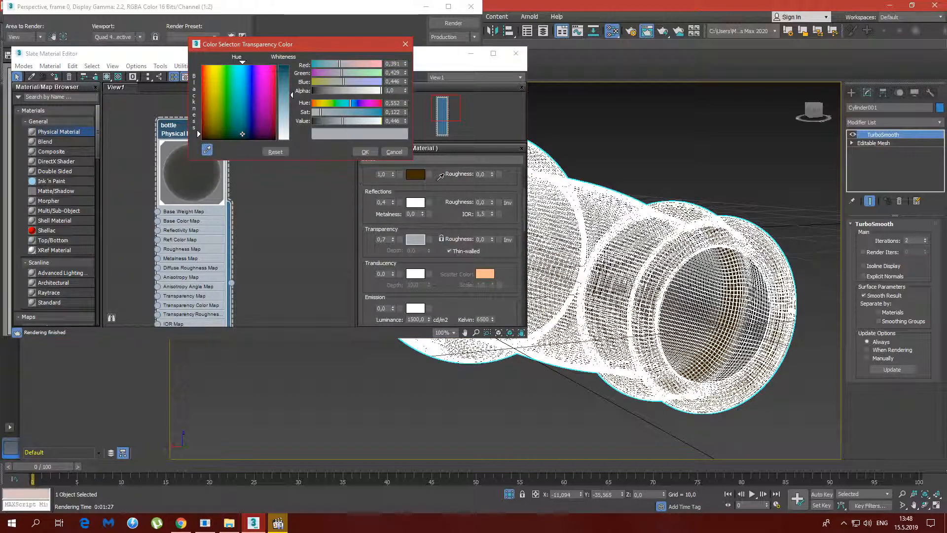
click(415, 173)
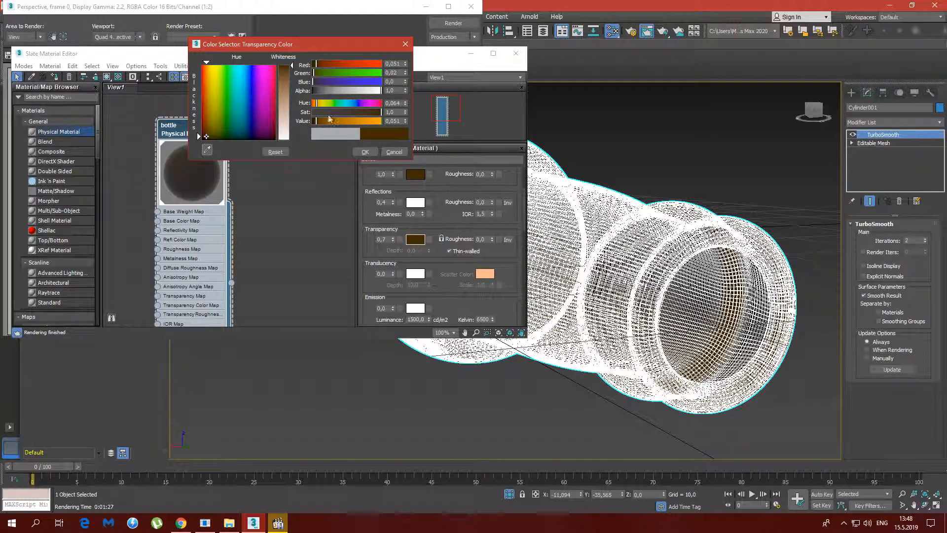
drag(316, 122, 326, 123)
click(366, 152)
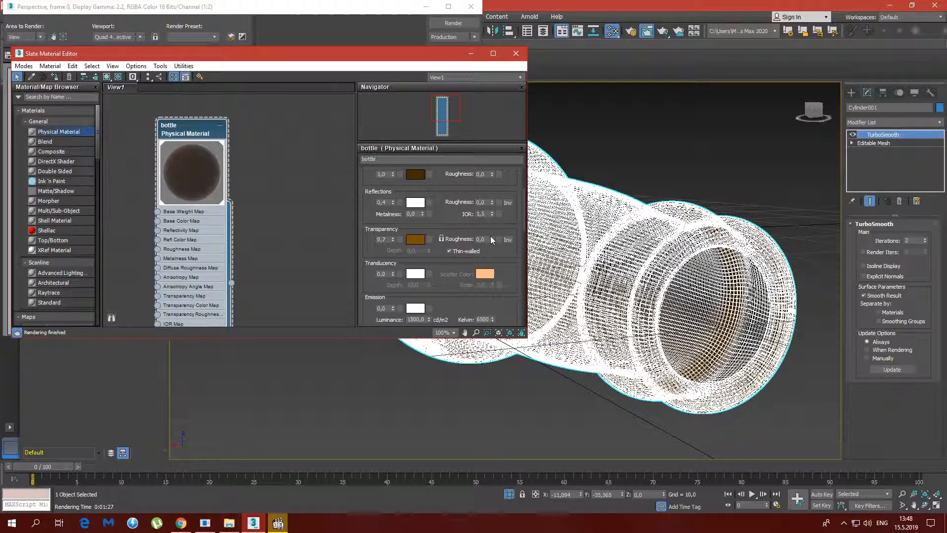
Minimise the material editor, re-render the brown bottle, inspect the enlarged image and close it
click(476, 56)
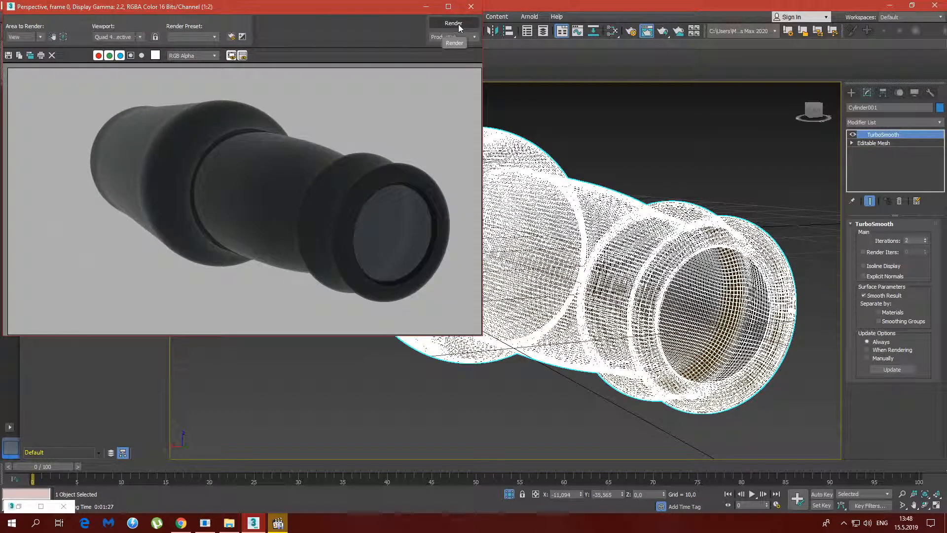
click(458, 25)
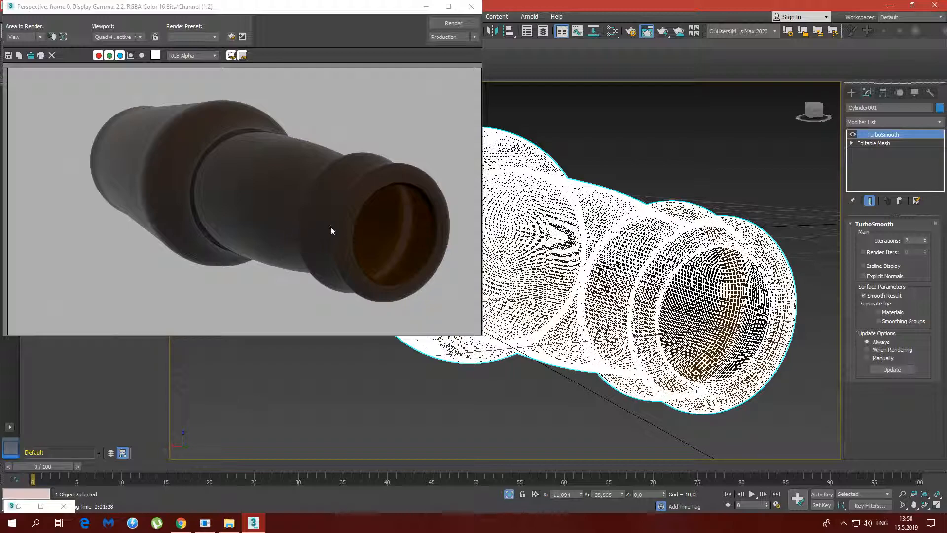
click(449, 6)
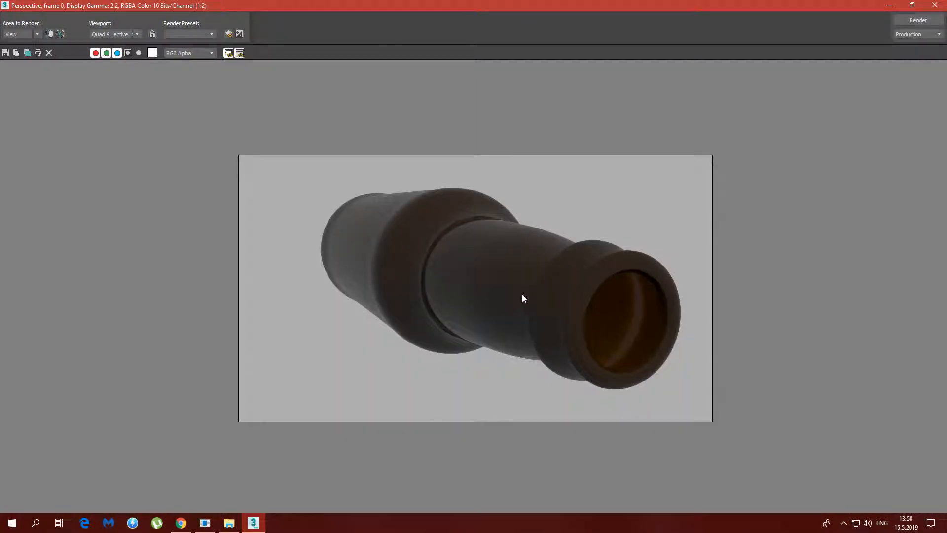
scroll(522, 294, up, 1)
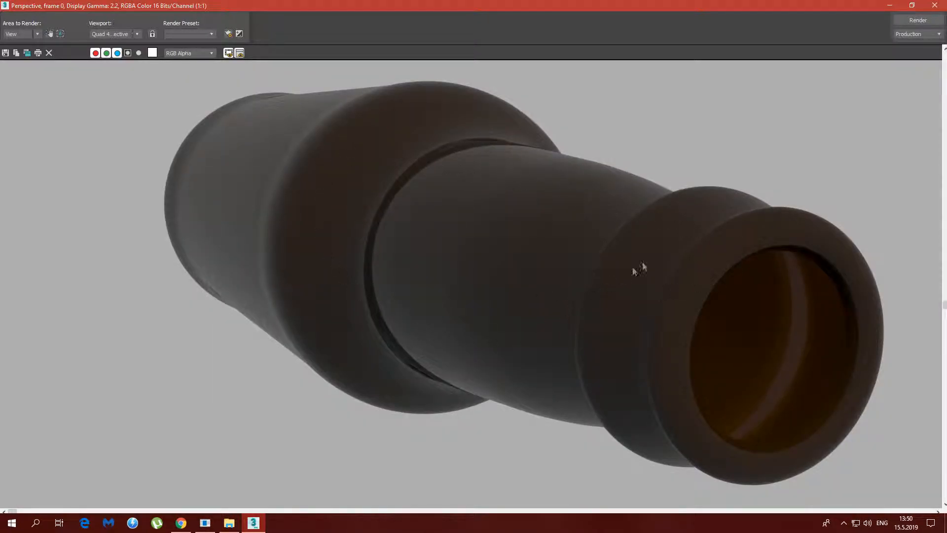
click(934, 5)
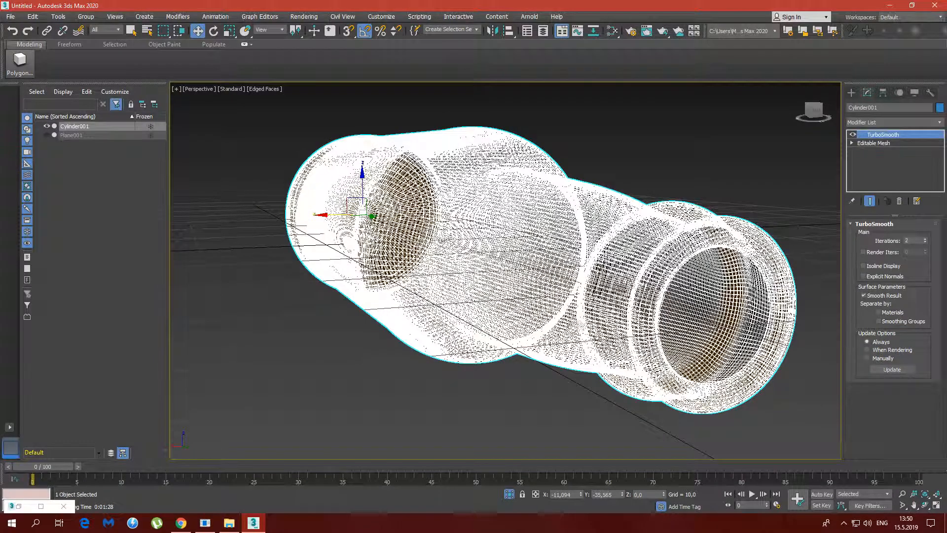
Restore the four-viewport layout and turn off edged faces in the perspective viewport
click(936, 506)
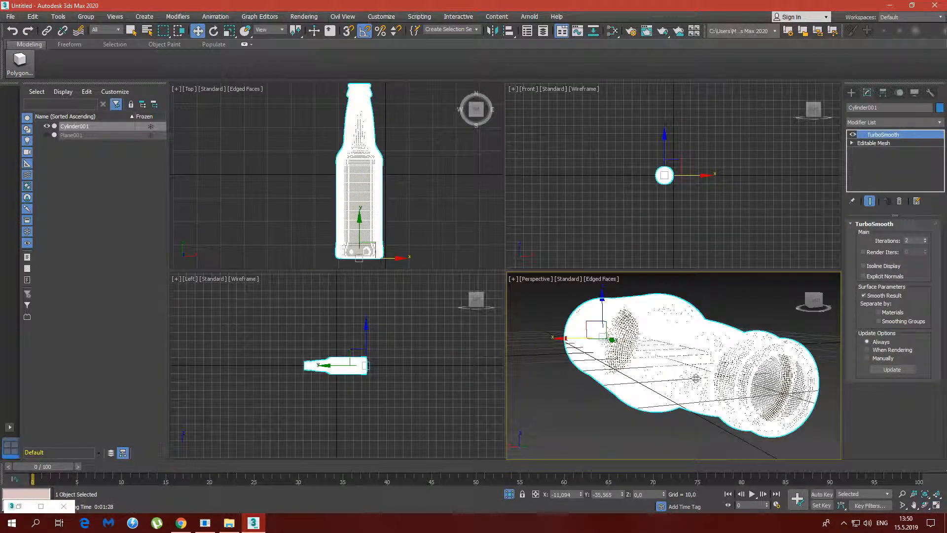
middle_drag(682, 365, 679, 364)
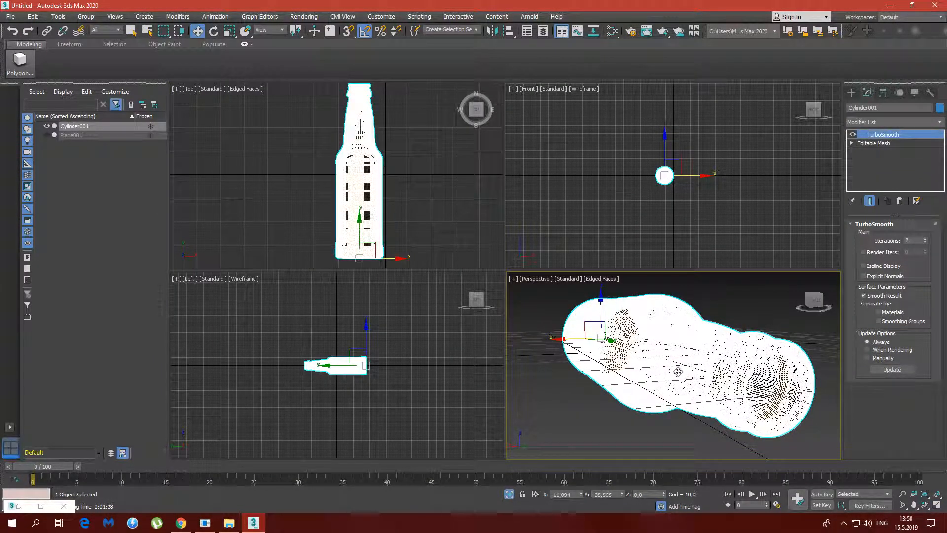
key(F4)
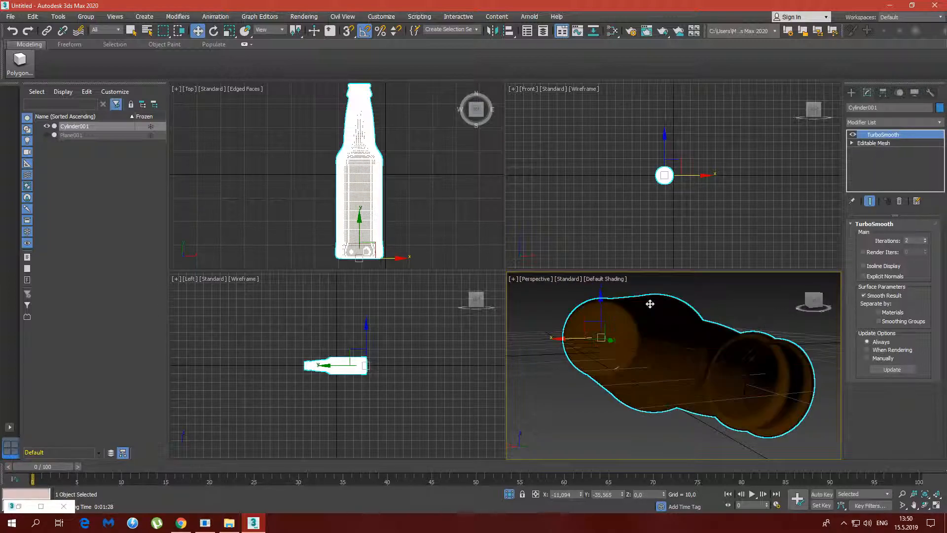
alt+middle_drag(672, 363, 694, 357)
alt+middle_drag(631, 362, 643, 354)
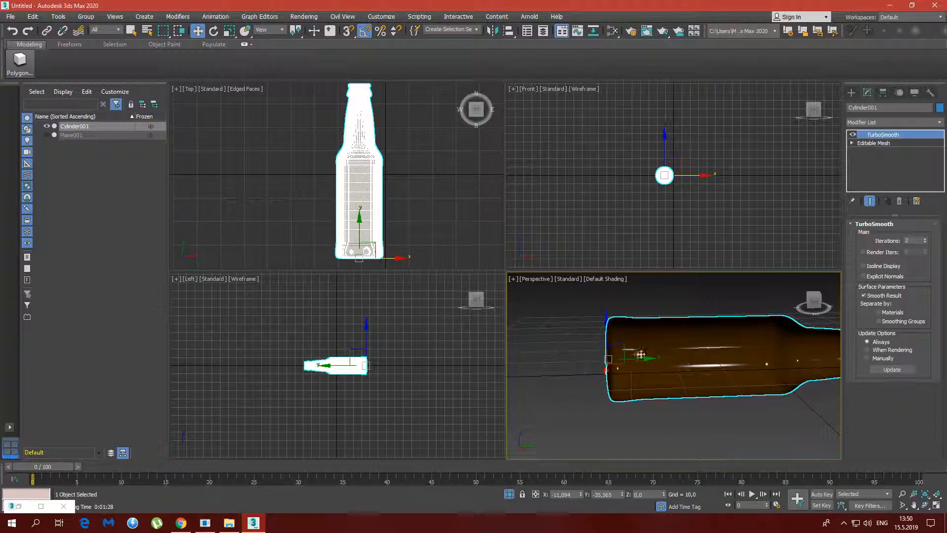
Rotate the bottle about its X axis so it stands upright on its base, and deselect it
click(213, 31)
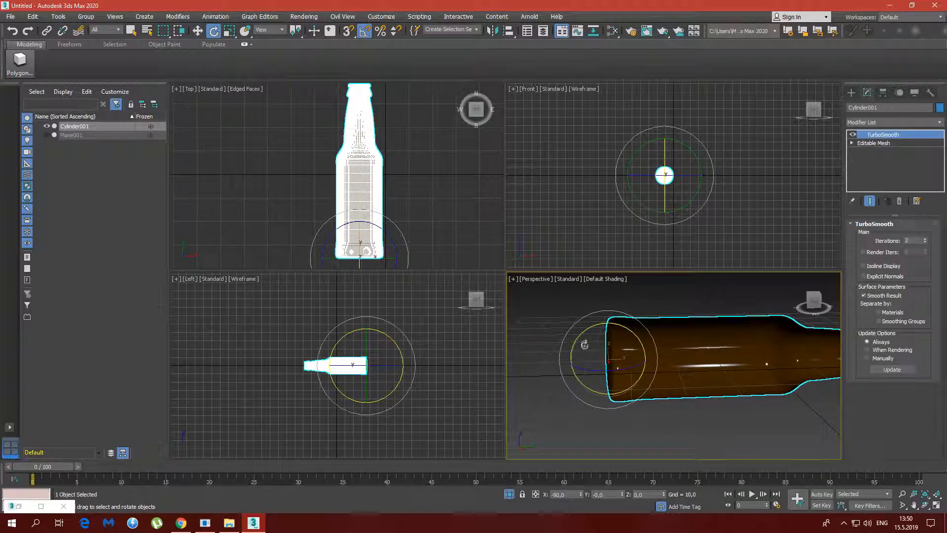
drag(582, 332, 549, 363)
click(722, 336)
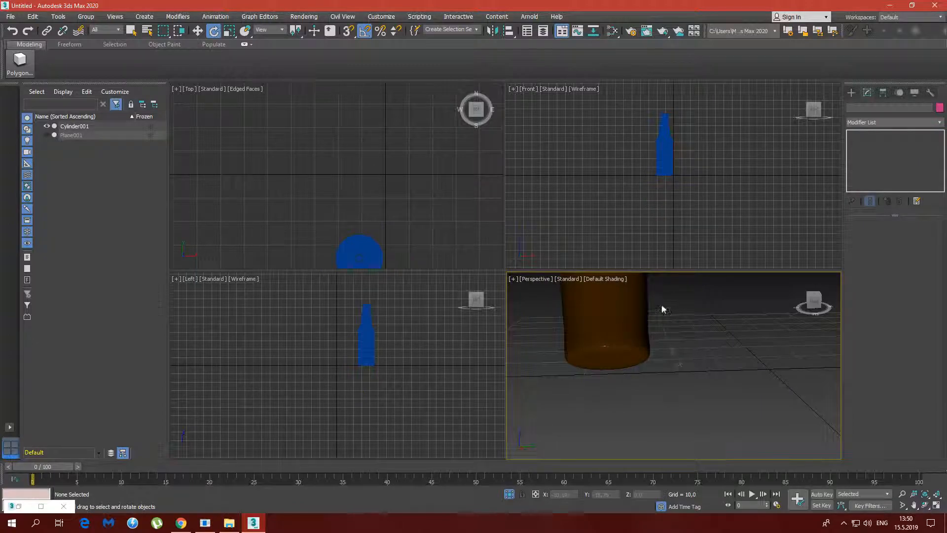
Maximise the perspective viewport, frame the whole upright bottle and render it
scroll(653, 341, up, 3)
click(936, 505)
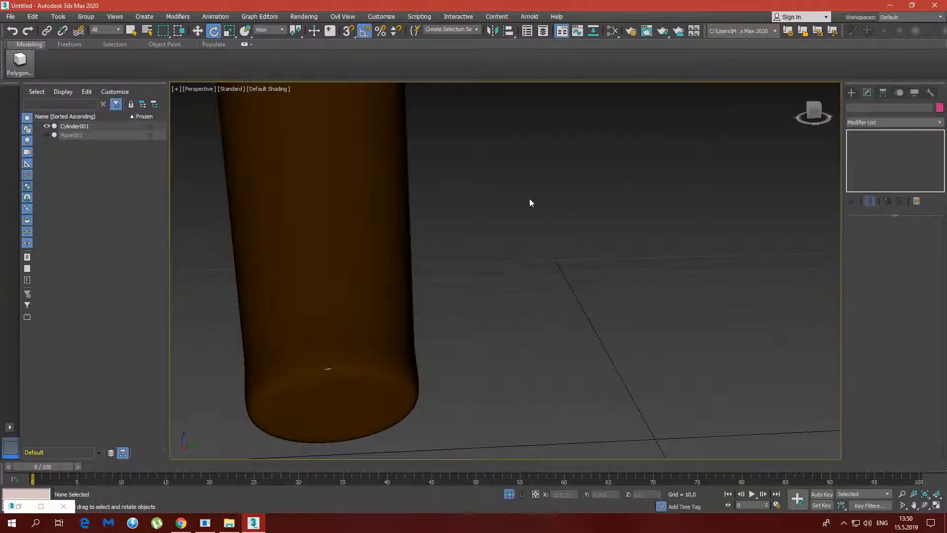
scroll(390, 163, down, 3)
alt+middle_drag(391, 162, 320, 266)
click(662, 31)
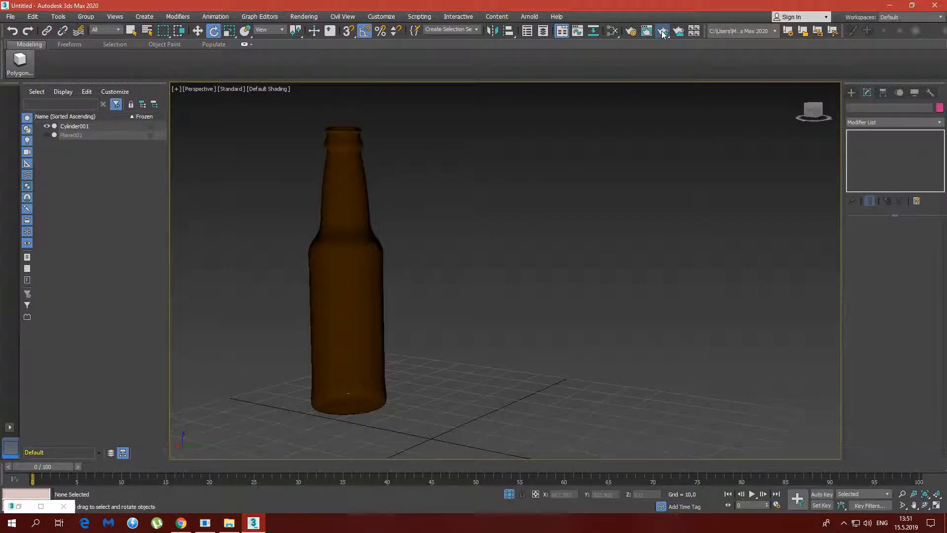